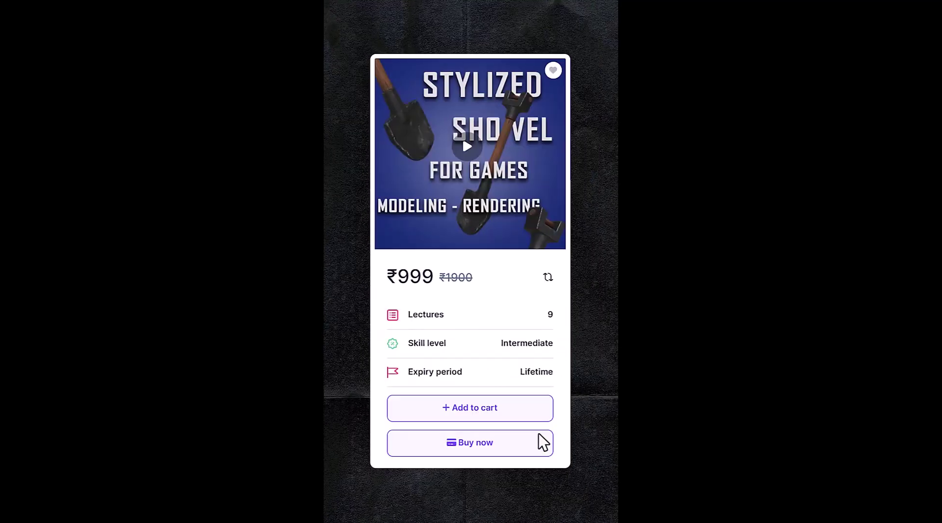
left_click(536, 445)
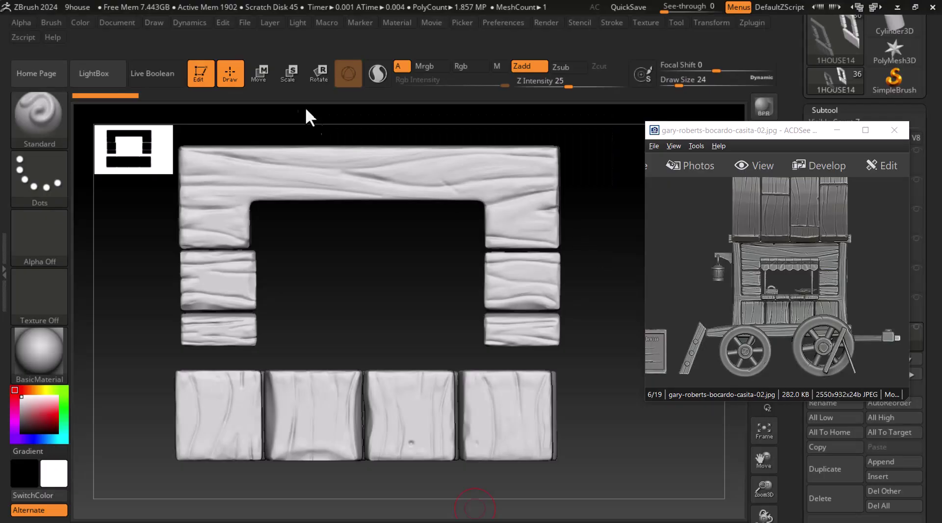
mouse_move(595, 407)
left_mouse_down()
mouse_move(626, 489)
mouse_move(640, 431)
mouse_move(622, 391)
mouse_move(647, 437)
mouse_move(542, 397)
mouse_move(575, 391)
mouse_move(538, 395)
mouse_move(555, 390)
left_mouse_up()
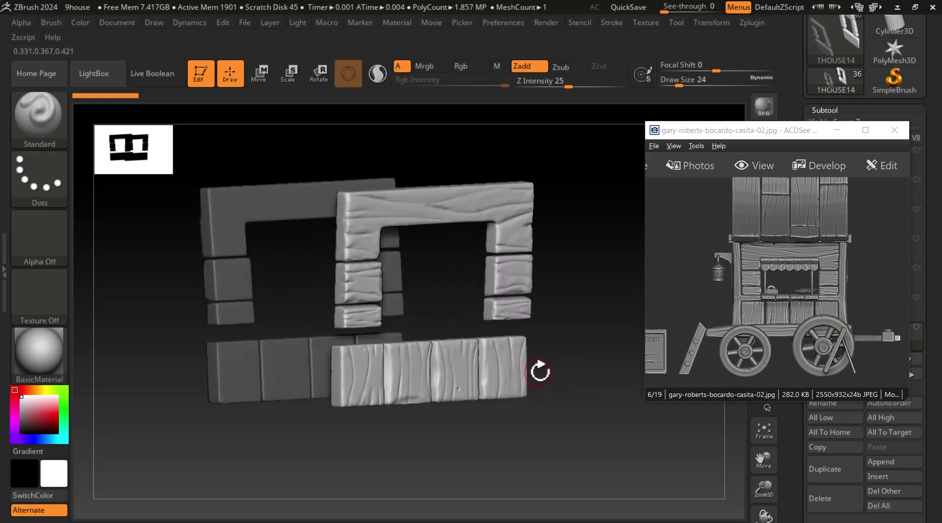
left_click_drag(565, 388, 610, 388)
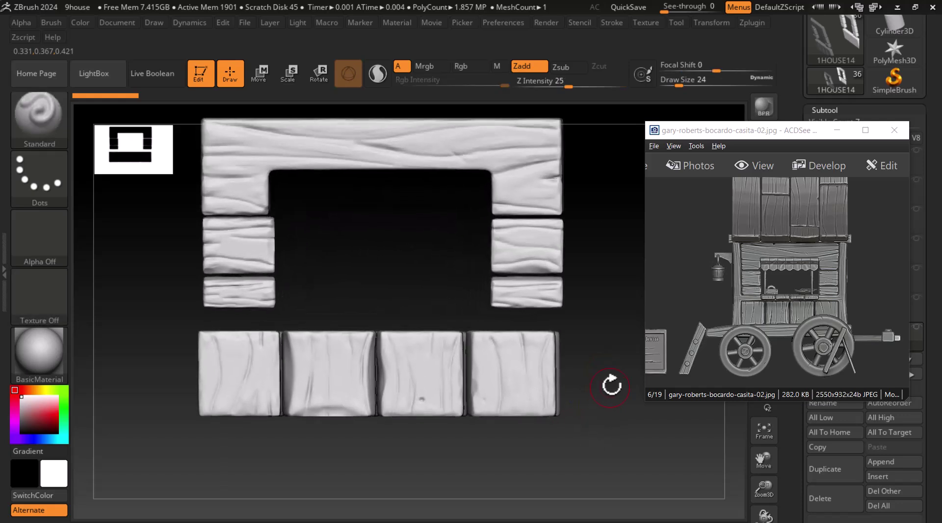
Move the reference image window clear of the subtool list and show all wagon subtools again
left_click_drag(828, 127, 229, 86)
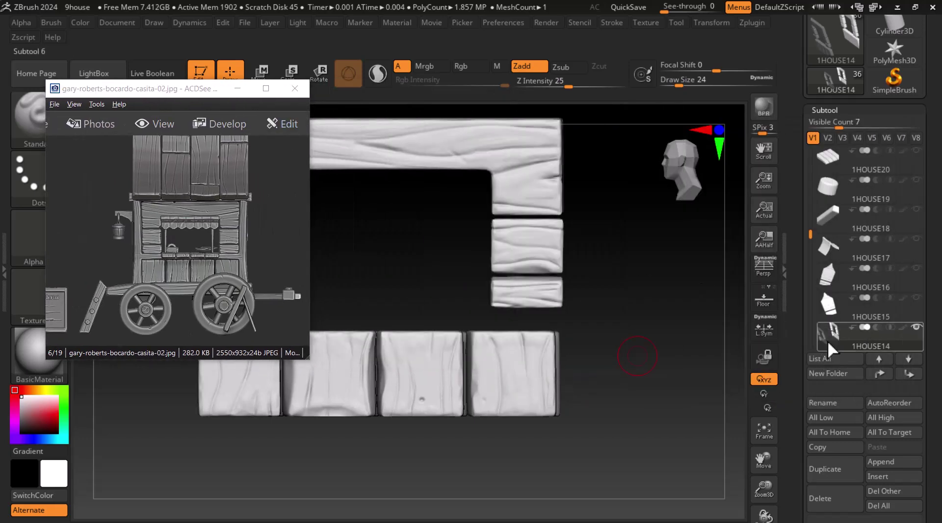
key("shift")
left_click(916, 326, "shift")
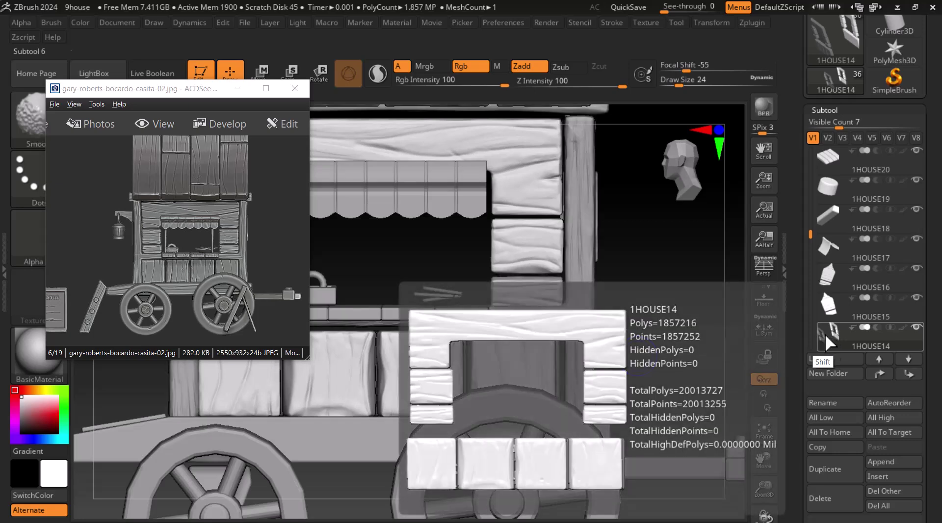
Select the wagon's floor plank subtool below the house wall and isolate it from the other parts
mouse_move(657, 316)
left_mouse_down("alt")
mouse_move(641, 248)
mouse_move(659, 349)
mouse_move(669, 313)
mouse_move(641, 275)
mouse_move(637, 320)
mouse_move(656, 308)
left_mouse_up("alt")
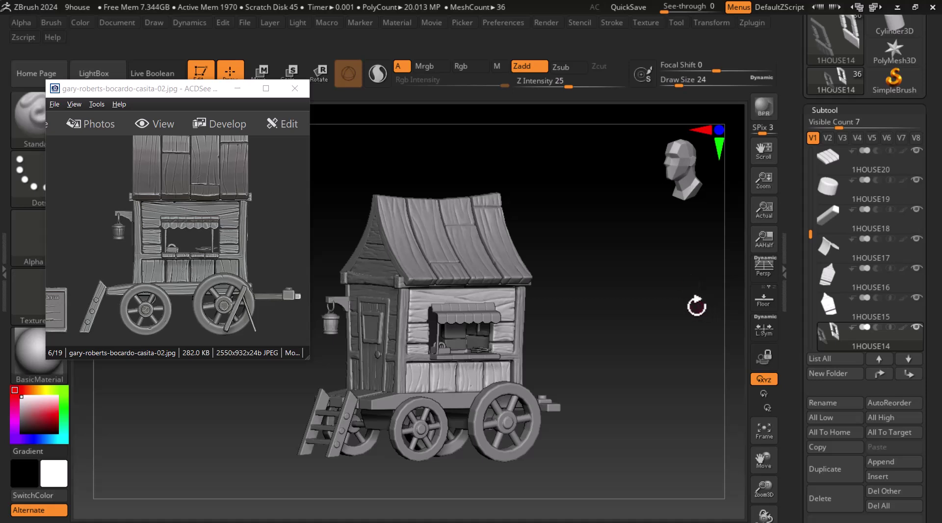
left_click_drag(609, 317, 595, 296)
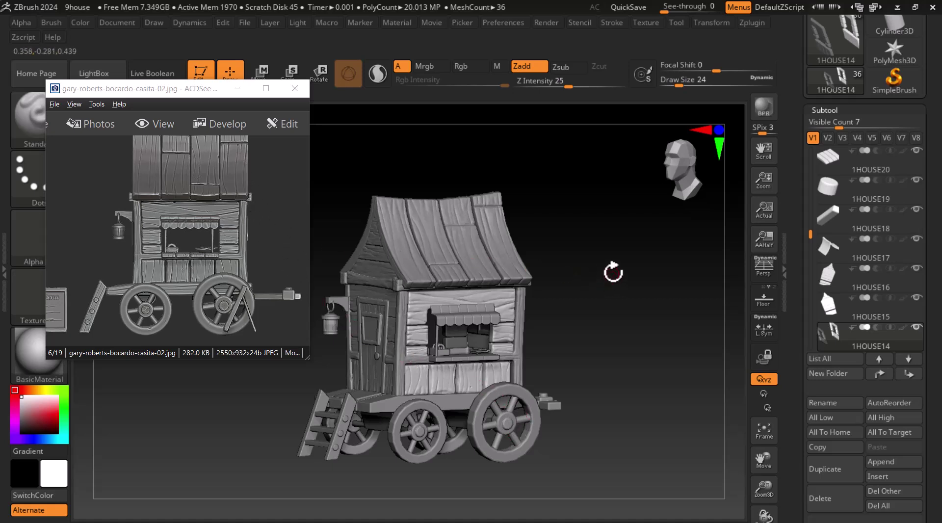
left_click_drag(619, 327, 622, 327)
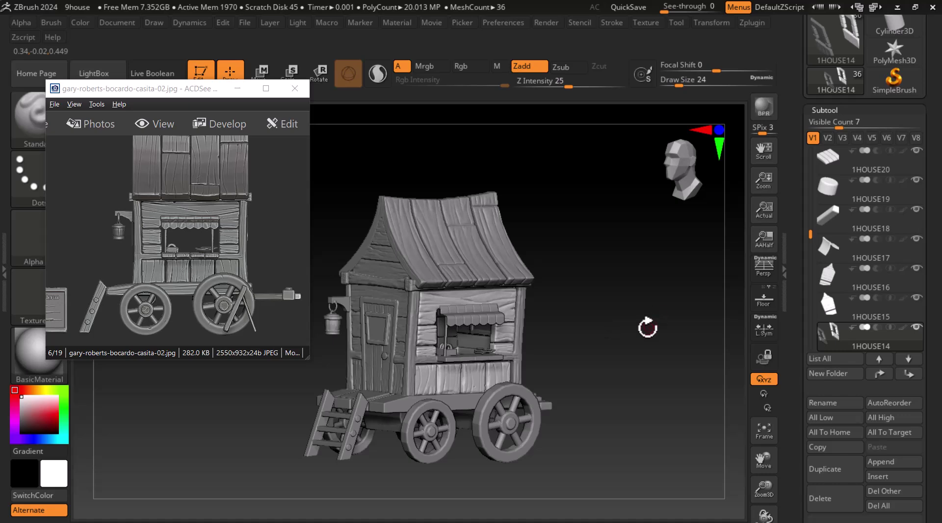
mouse_move(628, 352)
left_mouse_down()
mouse_move(612, 360)
mouse_move(621, 349)
mouse_move(626, 357)
mouse_move(614, 357)
mouse_move(614, 339)
mouse_move(662, 321)
mouse_move(657, 353)
mouse_move(683, 300)
left_mouse_up()
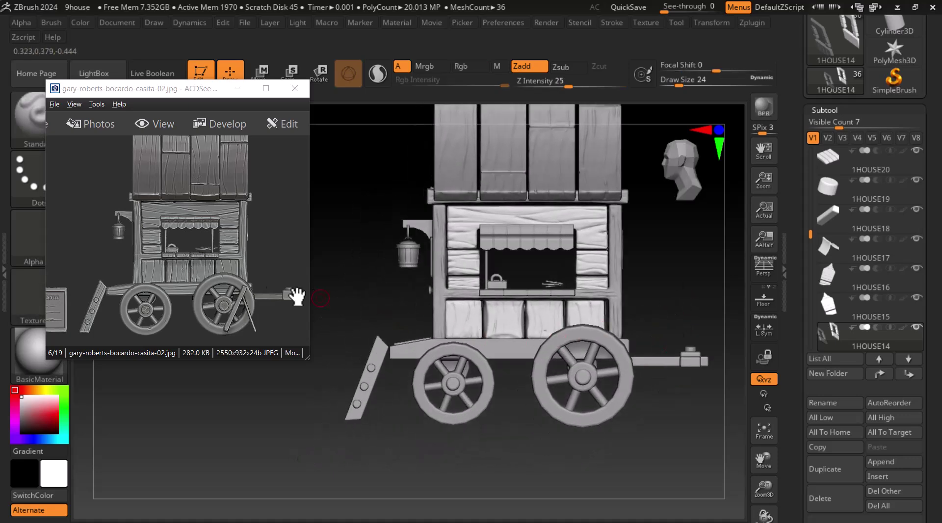
left_click(513, 351, "alt")
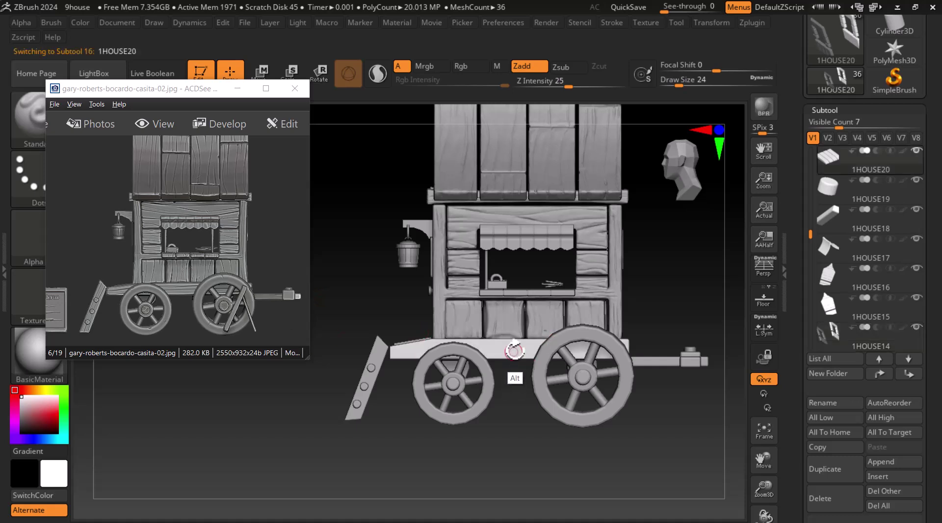
left_click(825, 163, "shift")
mouse_move(637, 357)
left_mouse_down()
mouse_move(669, 316)
mouse_move(660, 335)
mouse_move(622, 348)
mouse_move(624, 397)
left_mouse_up()
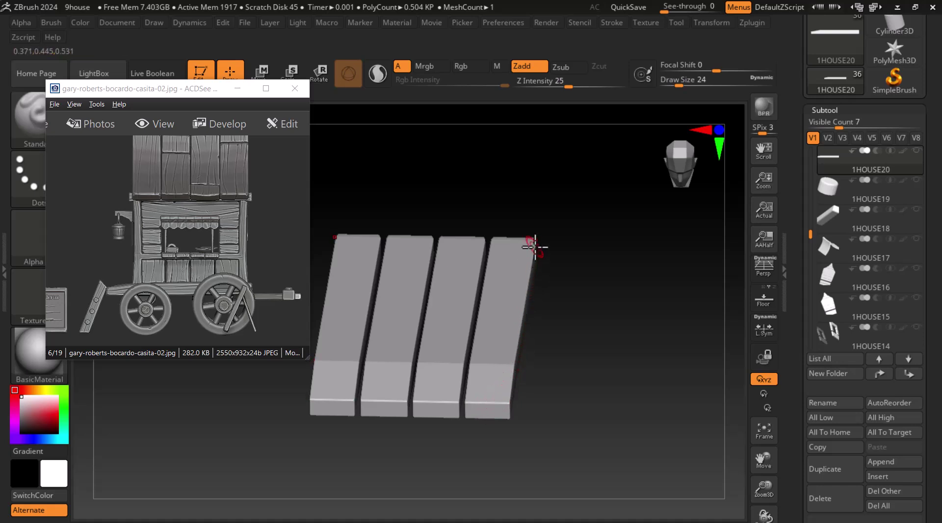
Remesh the isolated floor planks with ZRemesher, using the wireframe to check the topology before and after
left_click_drag(596, 340, 637, 326)
key("shift+f")
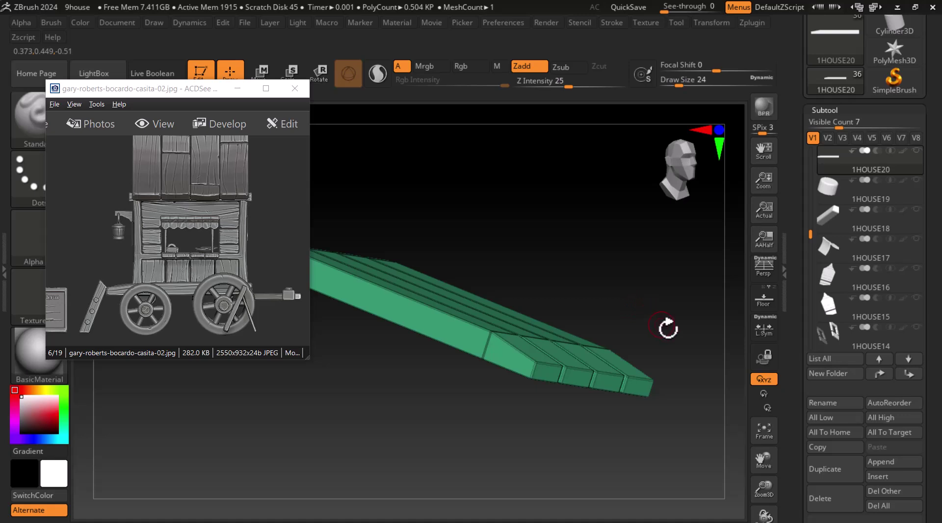
left_click_drag(793, 382, 792, 268)
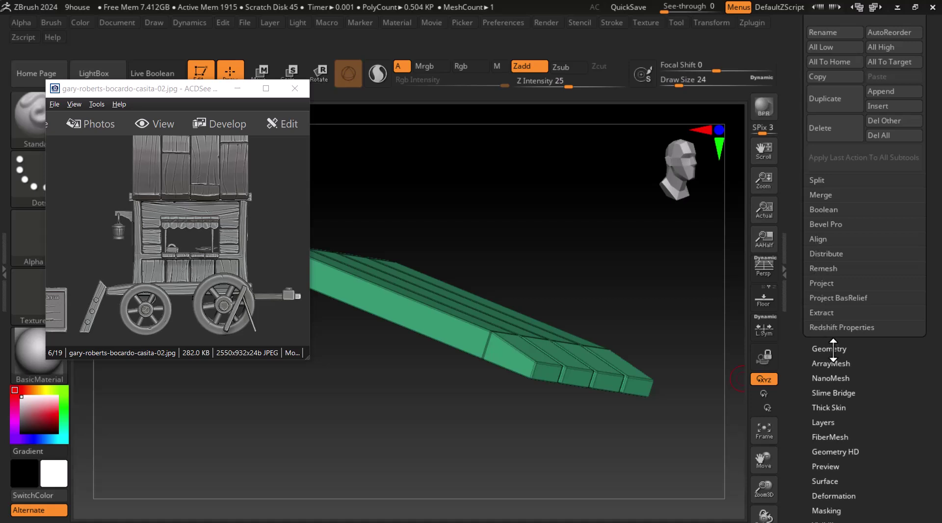
left_click(832, 349)
left_click(823, 284)
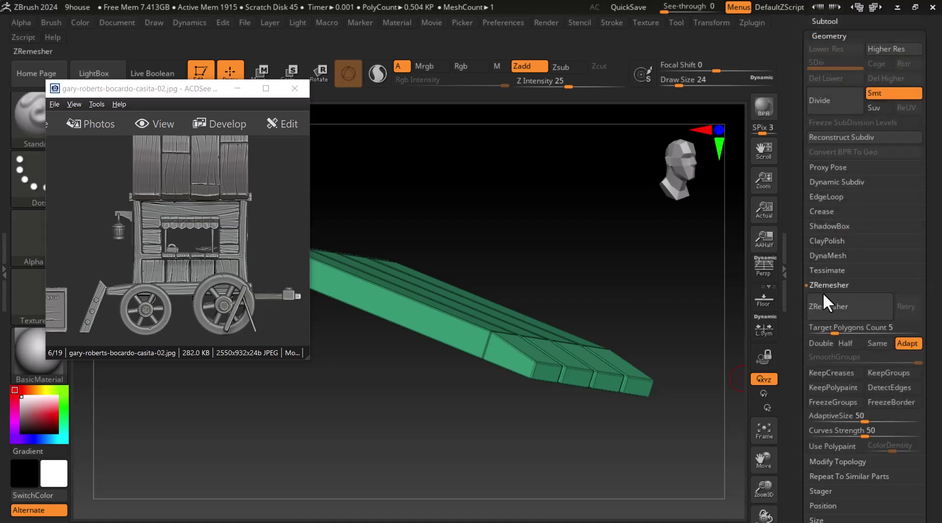
left_click(851, 309)
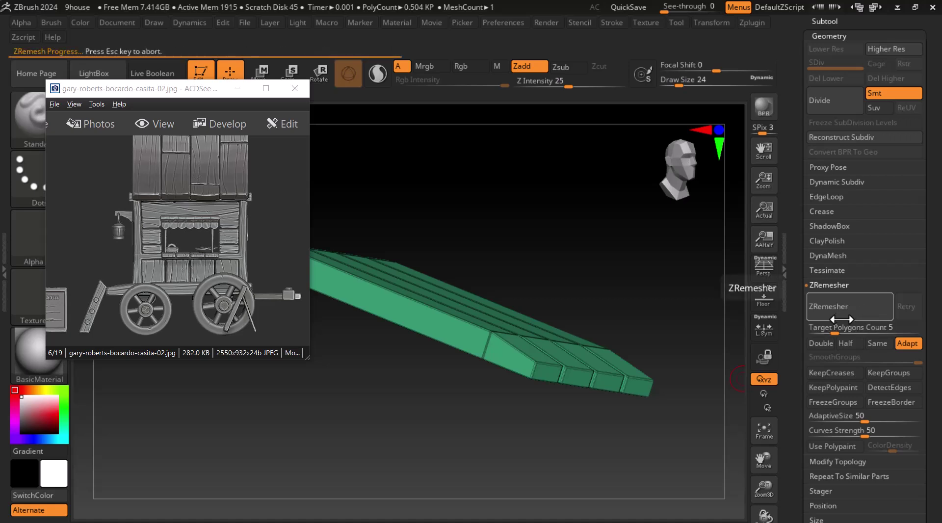
left_click_drag(662, 295, 522, 242)
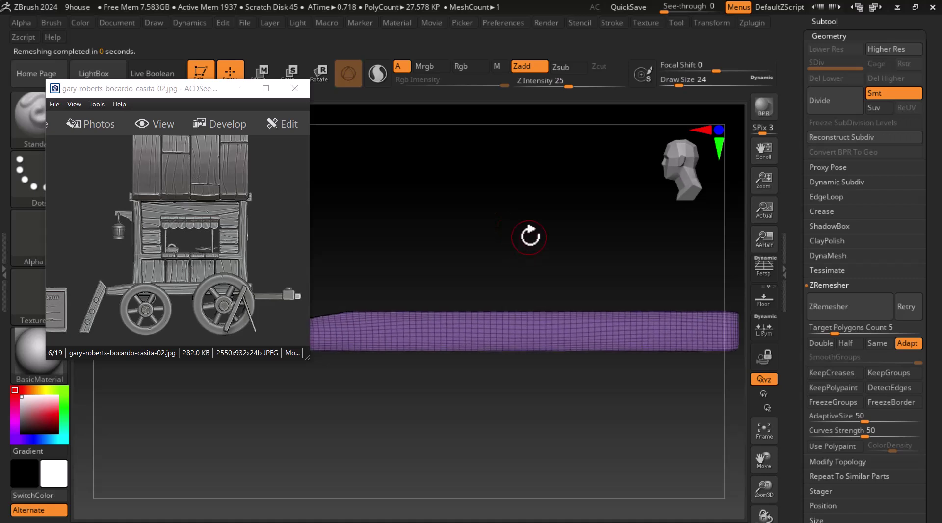
key("shift+f")
Reposition the reference image window so that the remeshed floor planks have more room in view
mouse_move(237, 267)
left_mouse_down()
mouse_move(185, 263)
mouse_move(311, 260)
left_mouse_up()
scroll(259, 309, "up", 2)
mouse_move(442, 265)
left_mouse_down()
mouse_move(576, 269)
mouse_move(620, 235)
mouse_move(421, 212)
left_mouse_up()
left_click_drag(184, 86, 133, 76)
Switch to the compact brush and material interface layout and polish the outer plank's end corner with the hPolish brush
left_click_drag(330, 202, 474, 269)
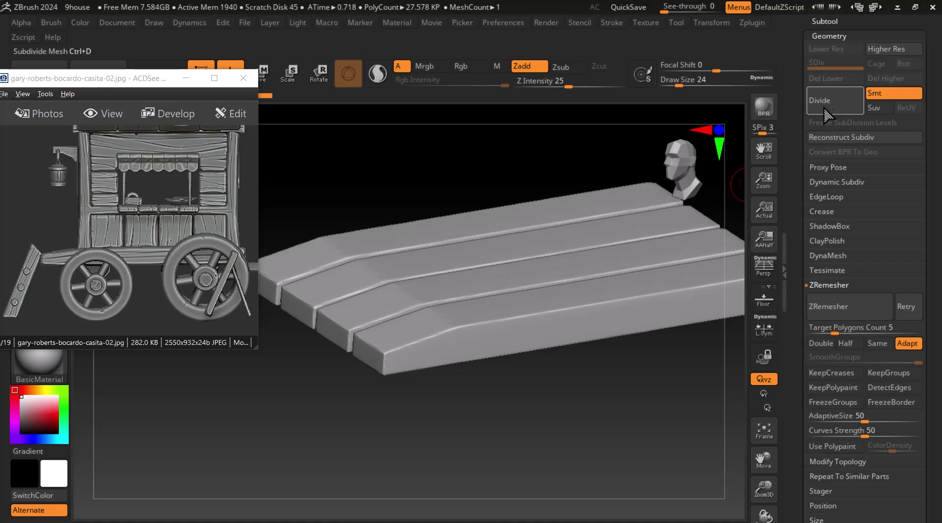
left_click(876, 8)
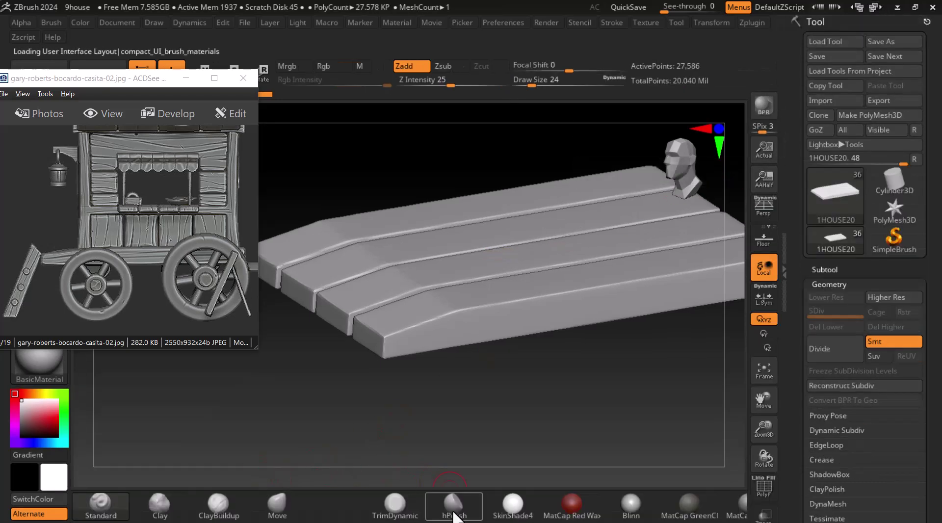
left_click(452, 510)
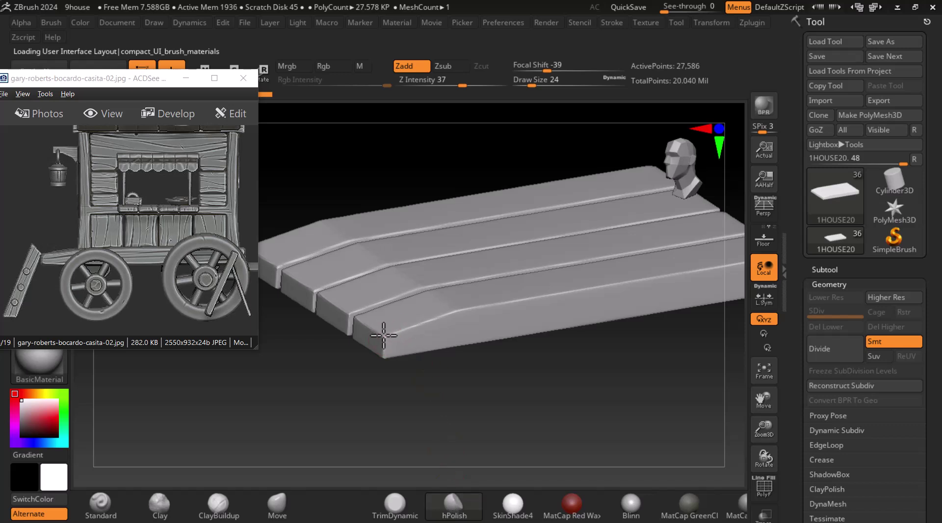
mouse_move(395, 332)
left_mouse_down()
mouse_move(500, 391)
mouse_move(590, 391)
mouse_move(602, 406)
mouse_move(496, 316)
left_mouse_up()
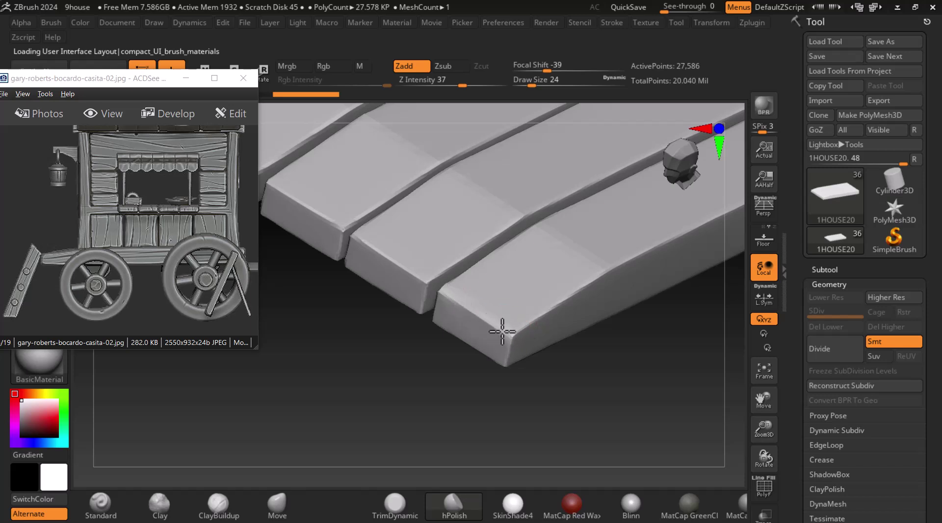
left_click(508, 325)
left_click(696, 415)
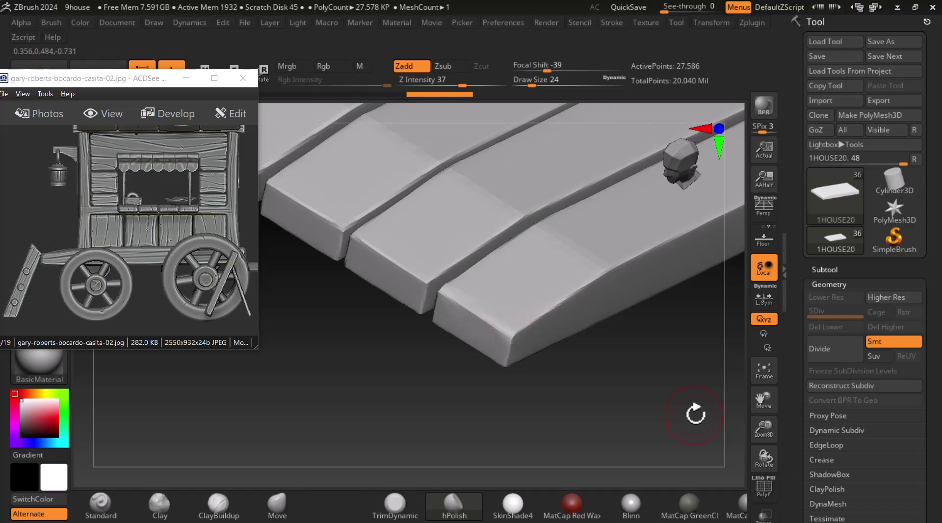
Reduce the brush draw size to about 21.6 and subdivide the floor planks once to SDiv 2
left_click_drag(532, 84, 530, 85)
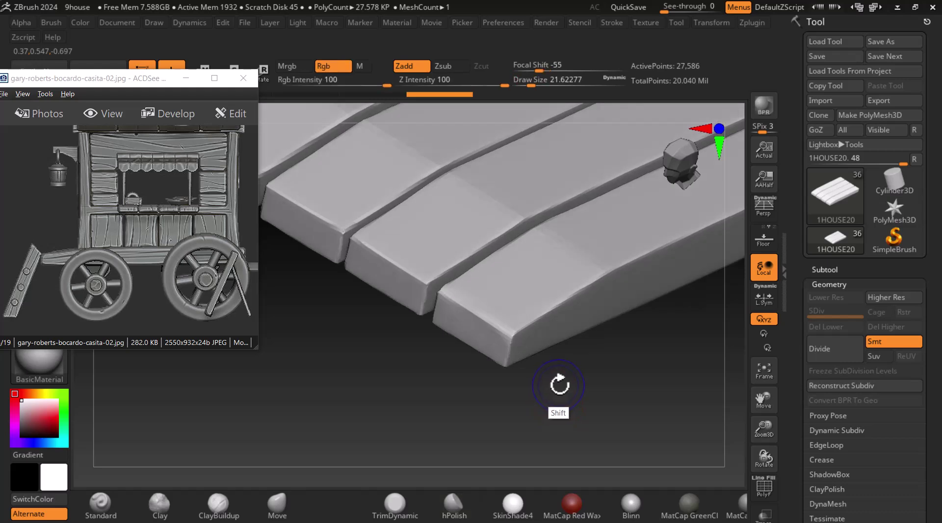
key("shift+f")
key("ctrl+d")
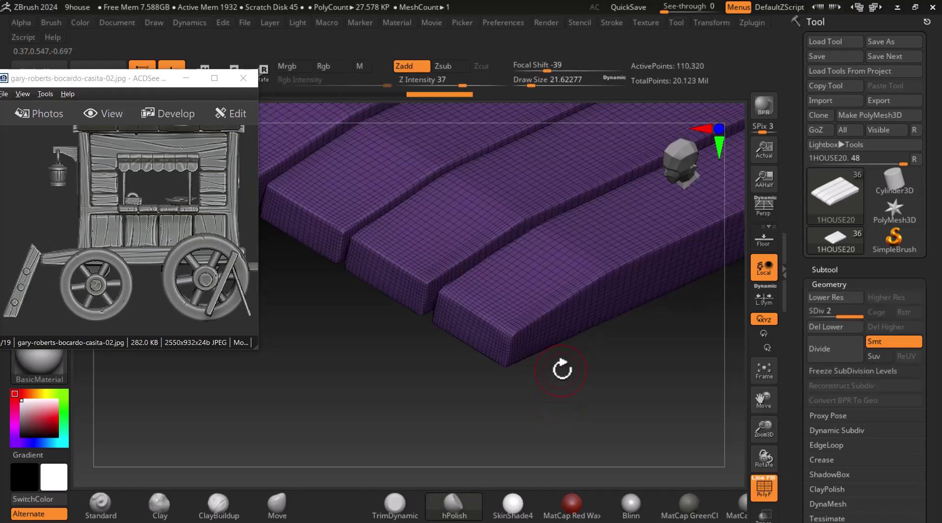
key("shift+f")
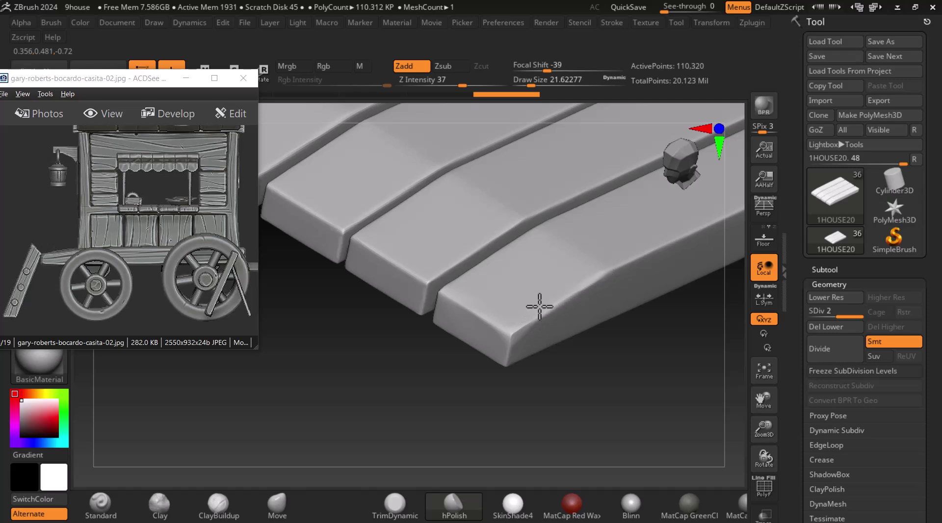
Set the hPolish draw size to 9 and roughen the upper edges of the plank ends with uneven, worn strokes
left_click_drag(633, 385, 679, 408)
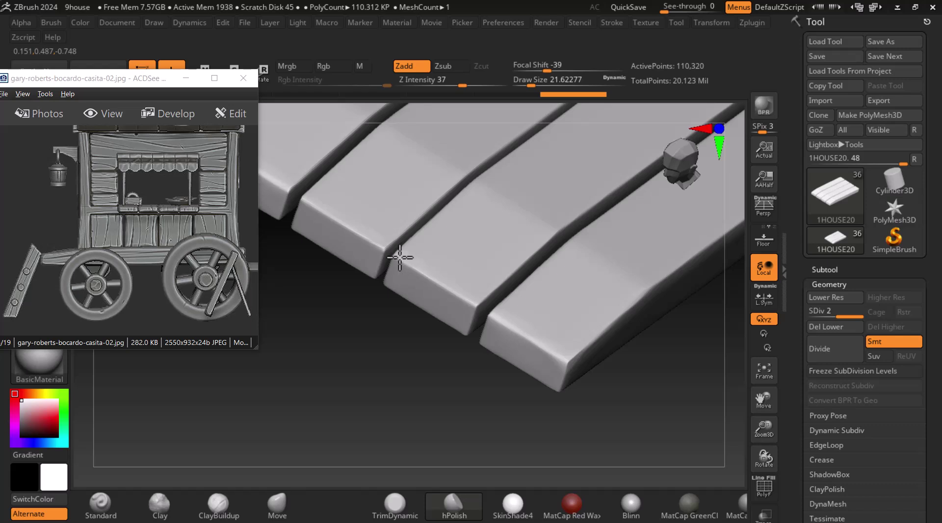
left_click_drag(490, 399, 627, 417)
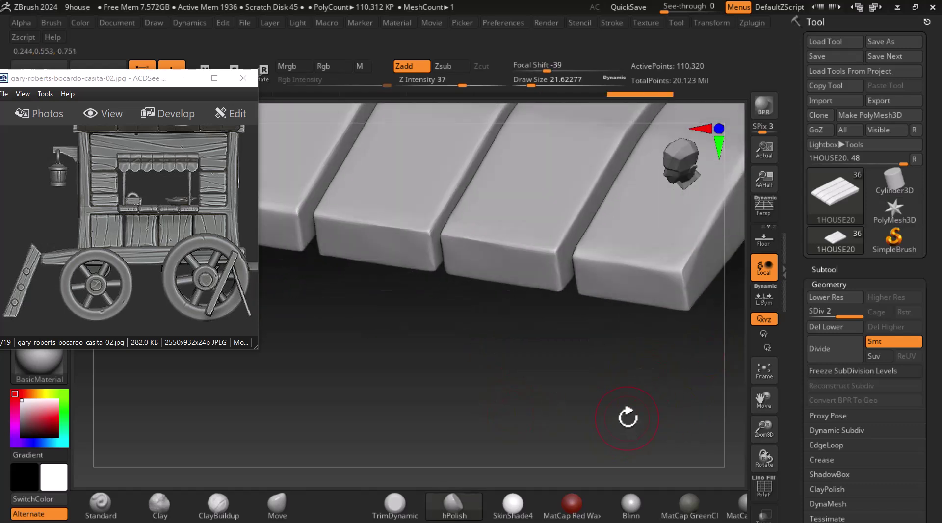
key("[")
key("[")
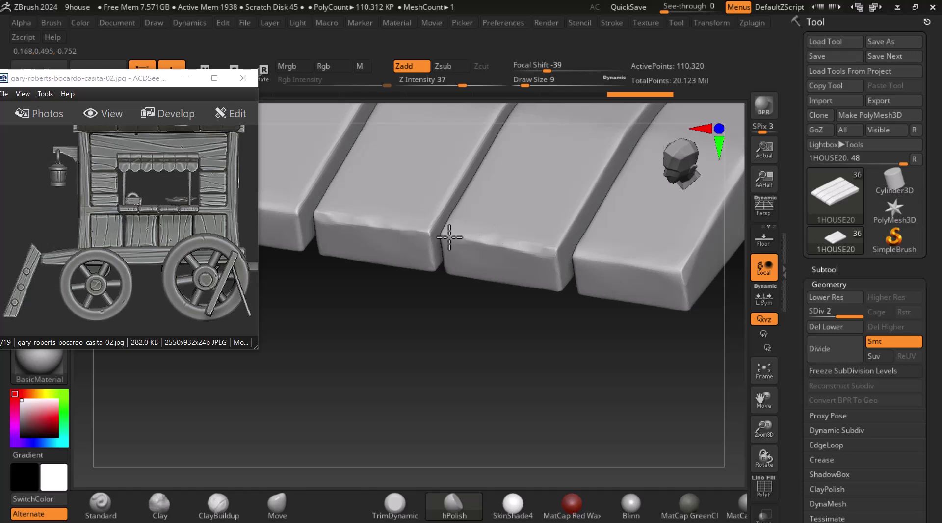
left_click_drag(489, 242, 480, 238)
mouse_move(606, 268)
left_mouse_down()
mouse_move(580, 255)
mouse_move(671, 272)
left_mouse_up()
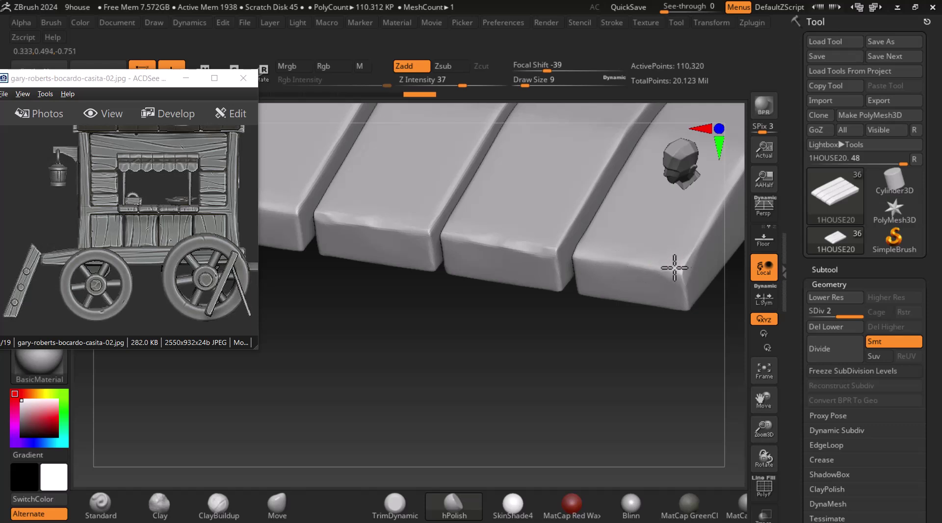
mouse_move(582, 261)
left_mouse_down()
mouse_move(658, 279)
mouse_move(653, 307)
left_mouse_up()
Wear down the lower edges of the plank ends from the underside with hPolish strokes
mouse_move(634, 351)
left_mouse_down()
mouse_move(656, 211)
mouse_move(646, 207)
left_mouse_up()
left_click_drag(648, 314, 604, 324)
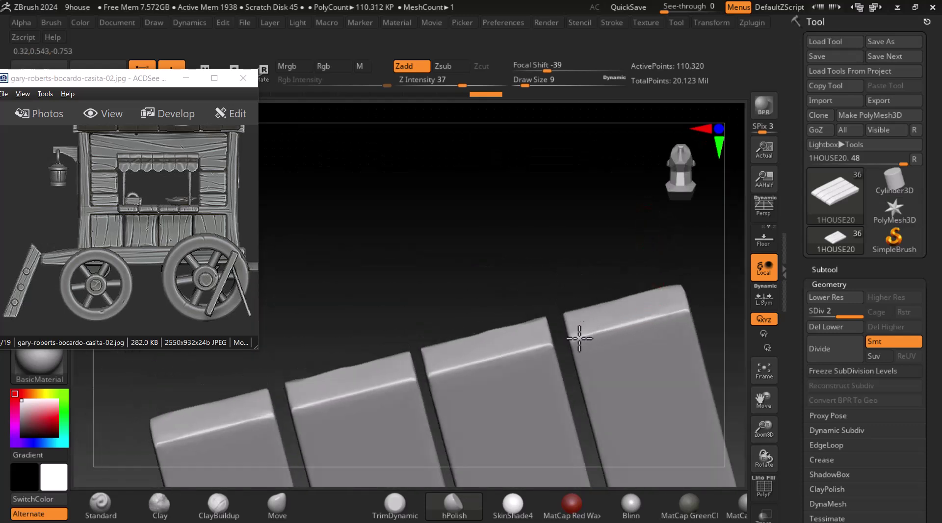
mouse_move(620, 327)
left_mouse_down()
mouse_move(676, 312)
mouse_move(564, 302)
mouse_move(534, 338)
left_mouse_up()
left_click_drag(534, 263, 553, 203)
left_click_drag(521, 251, 586, 191, "alt")
left_click_drag(502, 286, 505, 295)
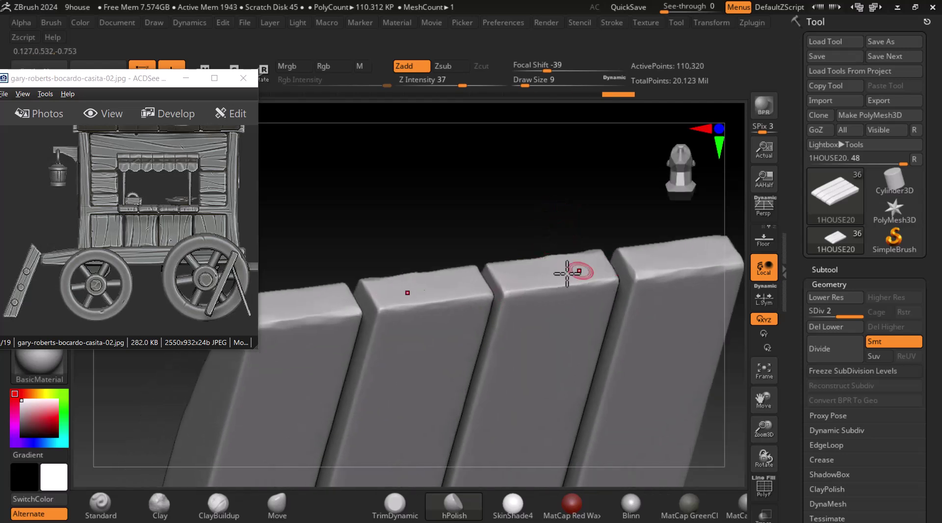
Set the hPolish draw size to 14 and wear the outer plank's upper long edge where the taper meets the flat top
mouse_move(510, 216)
left_mouse_down()
mouse_move(458, 340)
mouse_move(409, 322)
mouse_move(406, 337)
mouse_move(421, 271)
mouse_move(464, 316)
mouse_move(665, 382)
mouse_move(534, 370)
mouse_move(624, 414)
left_mouse_up()
left_click_drag(584, 367, 560, 357, "alt")
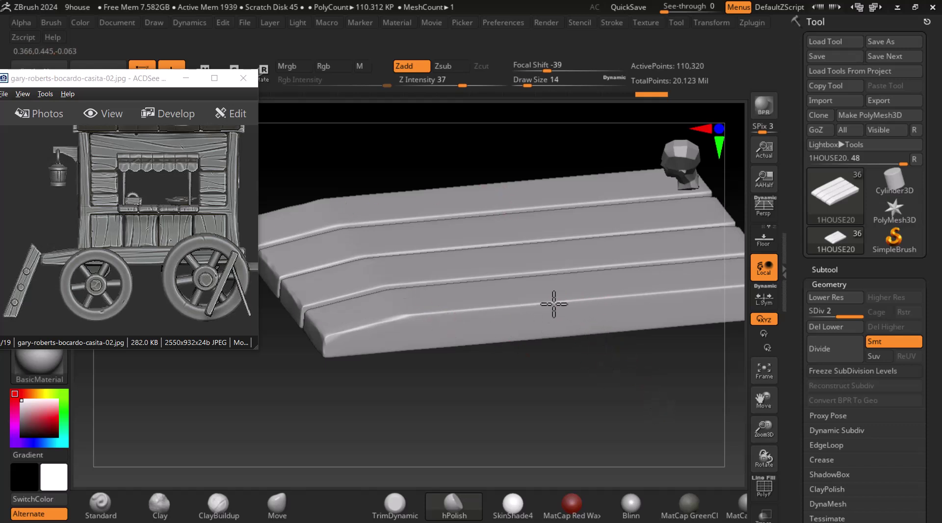
left_click_drag(537, 359, 336, 342)
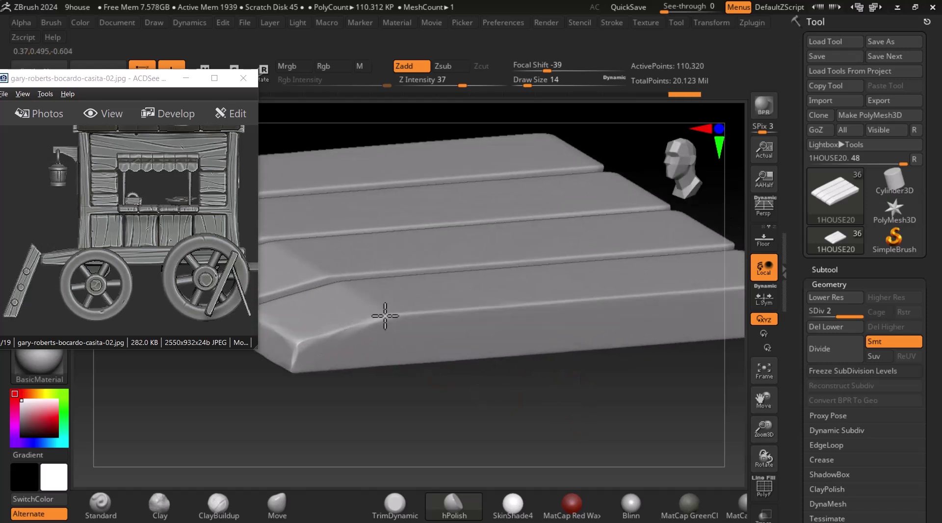
left_click_drag(393, 317, 591, 405)
left_click_drag(434, 305, 457, 294)
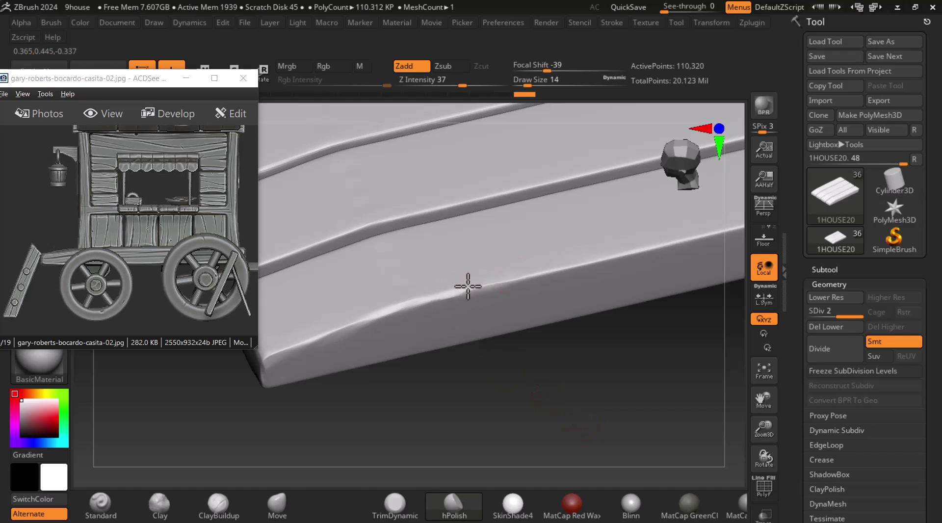
Extend the uneven hPolish wear along the outer plank's upper long edge to its square end
left_click_drag(657, 299, 634, 269)
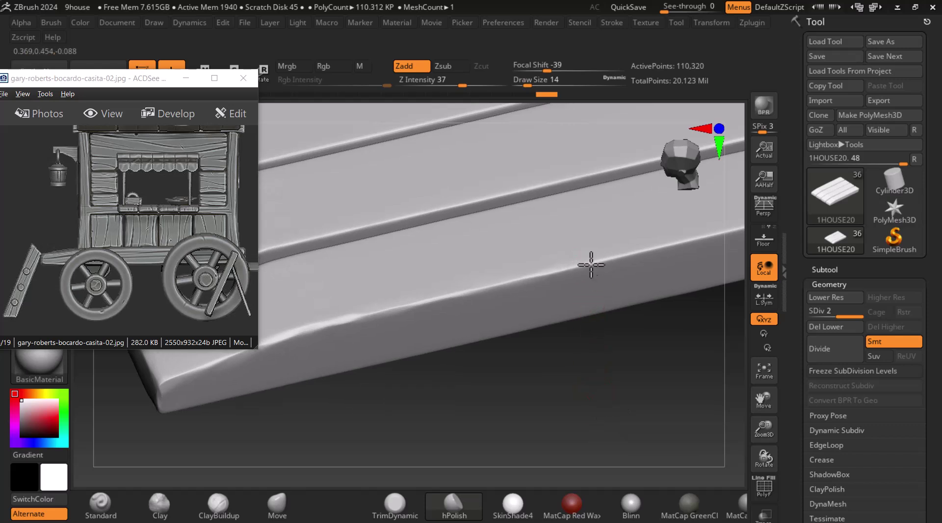
left_click_drag(672, 294, 598, 288, "alt")
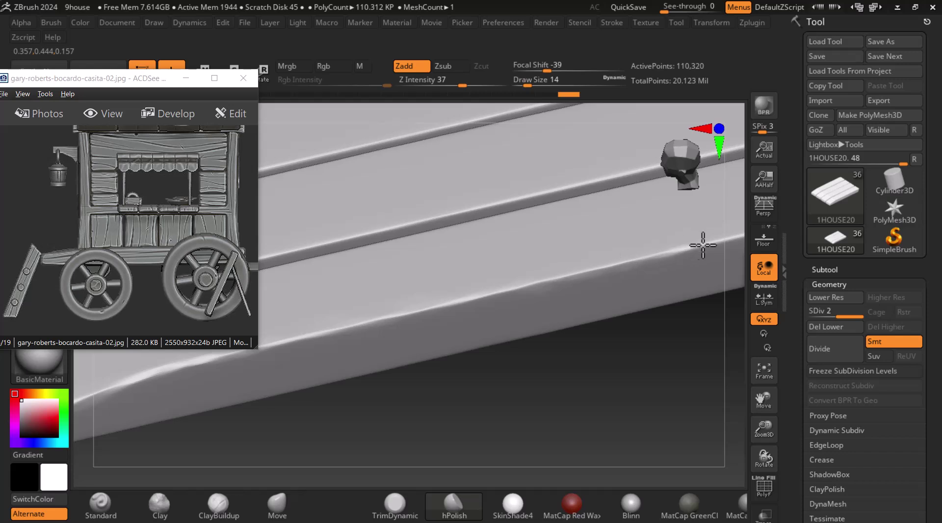
right_click_drag(675, 270, 632, 332)
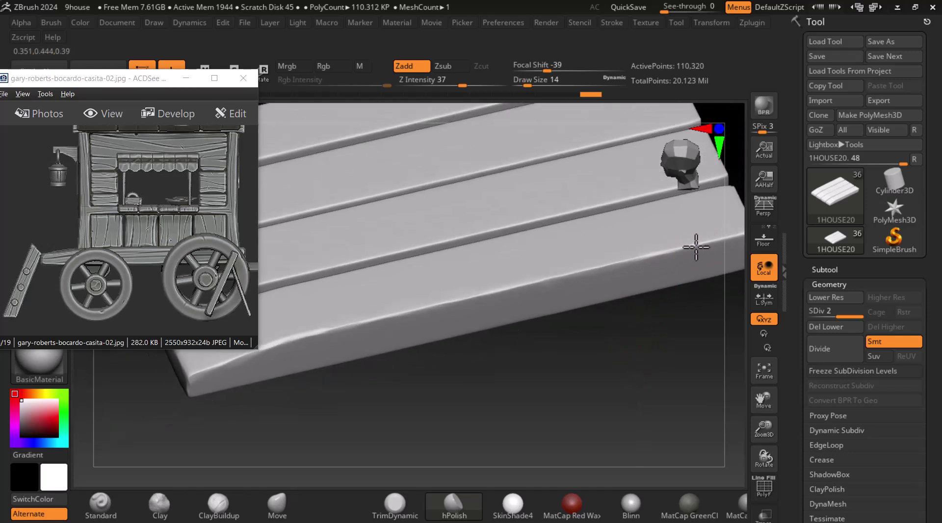
left_click_drag(669, 325, 608, 275, "alt")
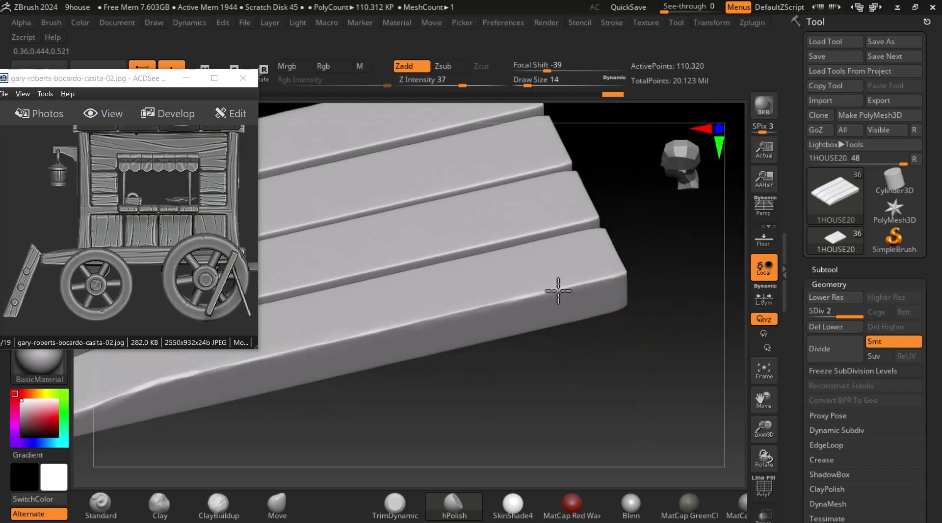
mouse_move(599, 283)
right_mouse_down()
mouse_move(677, 321)
mouse_move(692, 252)
right_mouse_up()
key("shift")
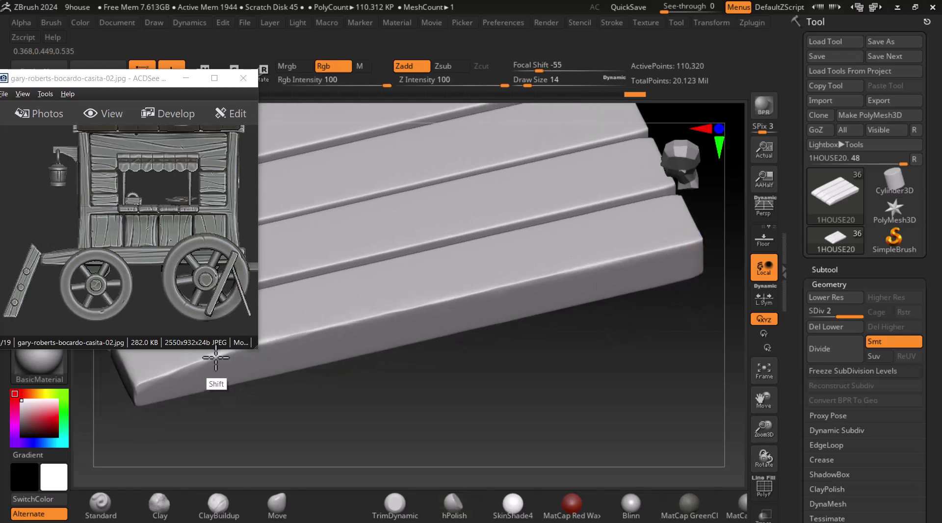
Reduce the hPolish draw size to 8 and wear the edges around the outer plank's square end, undoing an unwanted stroke
mouse_move(581, 389)
left_mouse_down()
mouse_move(561, 395)
mouse_move(622, 386)
mouse_move(626, 404)
left_mouse_up()
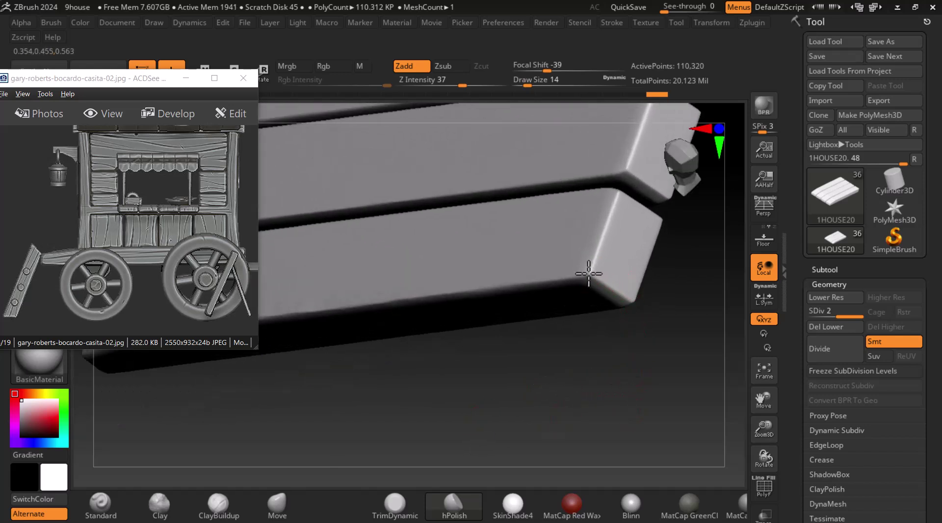
left_click_drag(596, 295, 575, 286)
left_click_drag(633, 338, 623, 290)
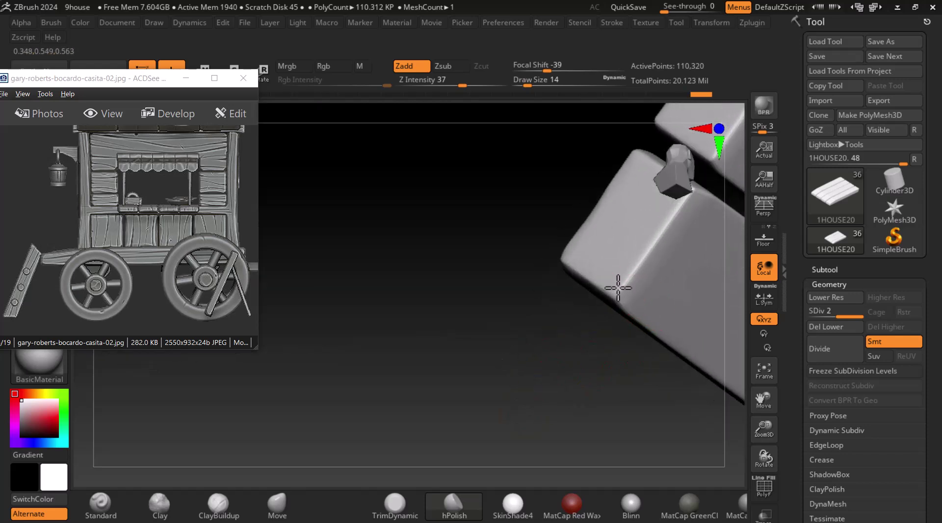
key("ctrl+z")
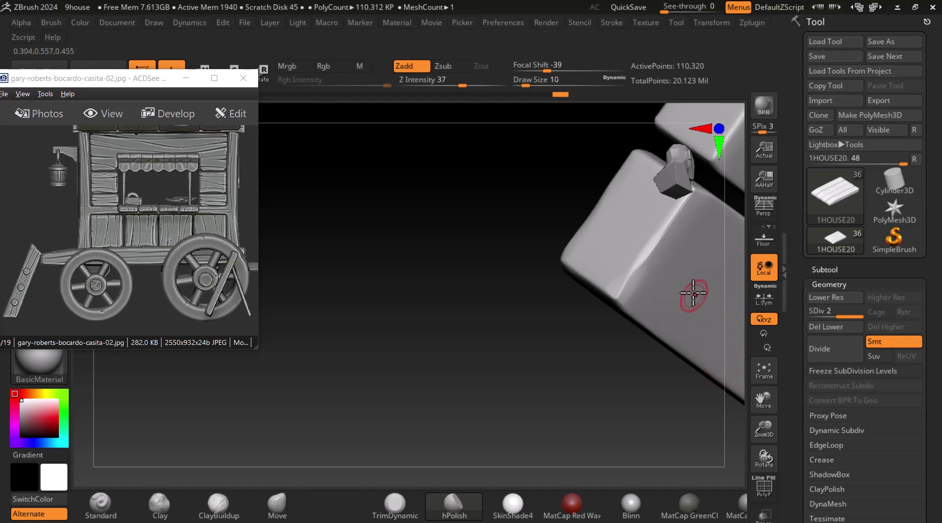
key("bracketleft")
key("ctrl+shift+z")
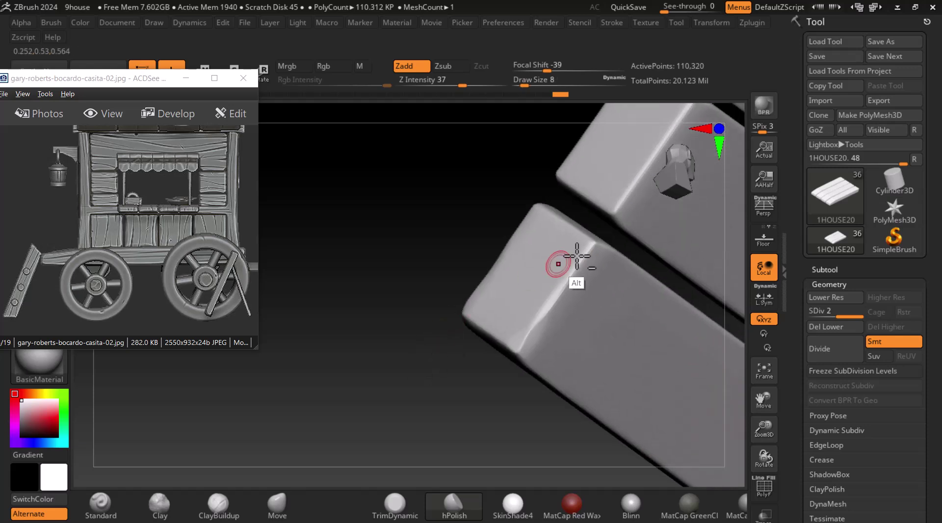
left_click_drag(593, 244, 511, 347)
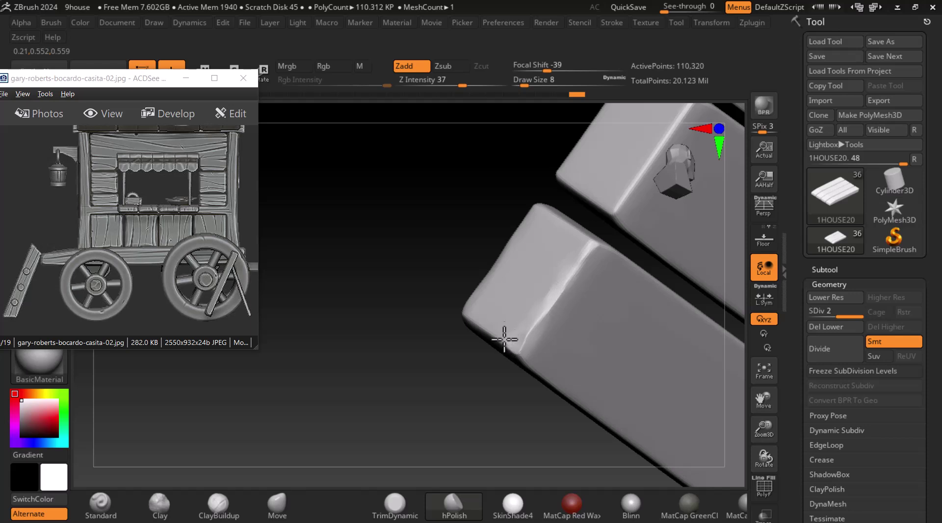
left_click(473, 317)
left_click_drag(577, 229, 550, 209)
Chip the end-face edges and corners of the neighbouring planks at the square end with hPolish
mouse_move(496, 196)
left_mouse_down()
mouse_move(499, 231)
mouse_move(425, 225)
mouse_move(658, 225)
left_mouse_up()
left_click(612, 169)
left_click(607, 177)
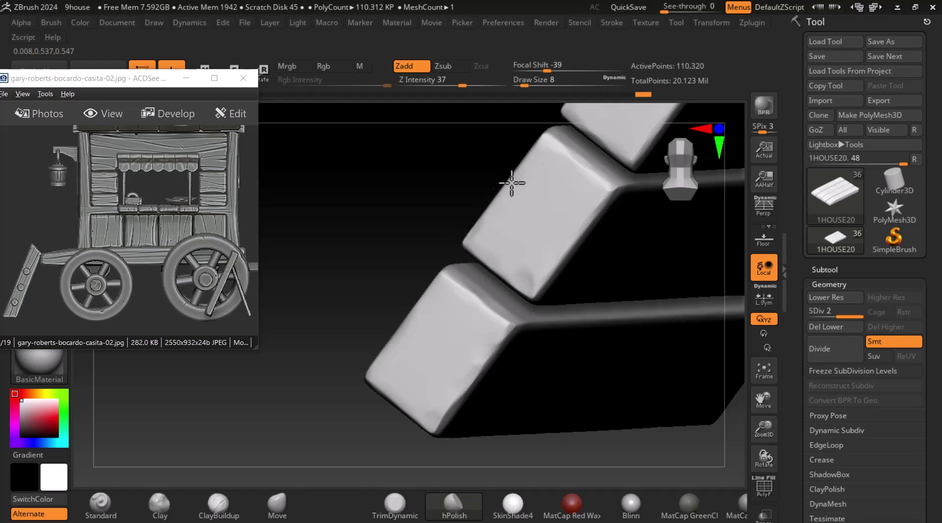
left_click_drag(502, 184, 505, 210)
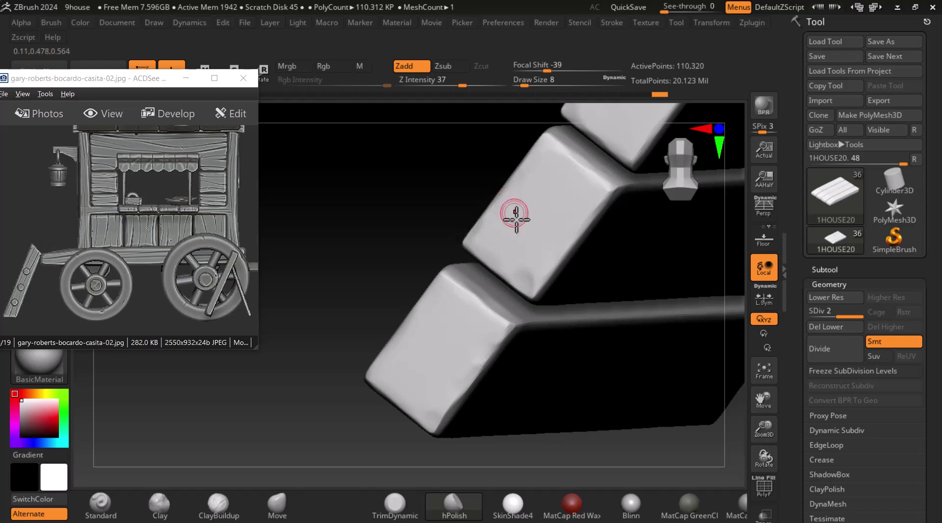
left_click_drag(611, 193, 617, 185)
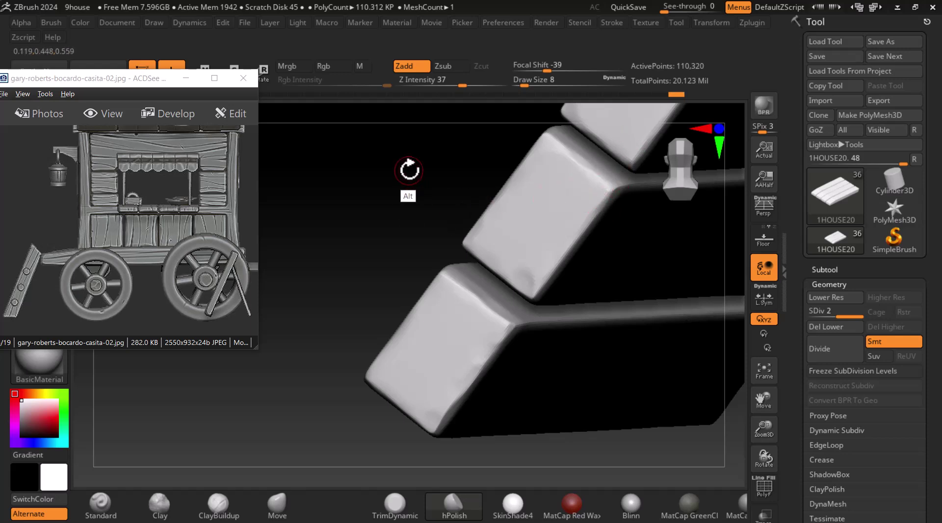
left_click_drag(410, 168, 616, 252)
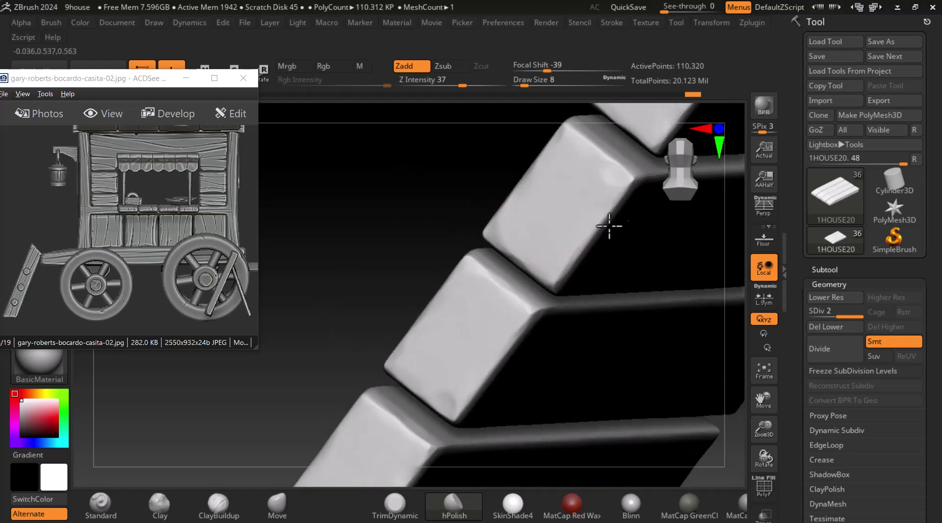
left_click_drag(635, 180, 599, 144)
Set the hPolish draw size to 10 and wear the outer plank's lower long edge from the tapered end toward the middle
mouse_move(446, 163)
left_mouse_down()
mouse_move(599, 248)
mouse_move(678, 322)
mouse_move(629, 200)
mouse_move(671, 340)
mouse_move(629, 380)
mouse_move(608, 359)
mouse_move(605, 375)
left_mouse_up()
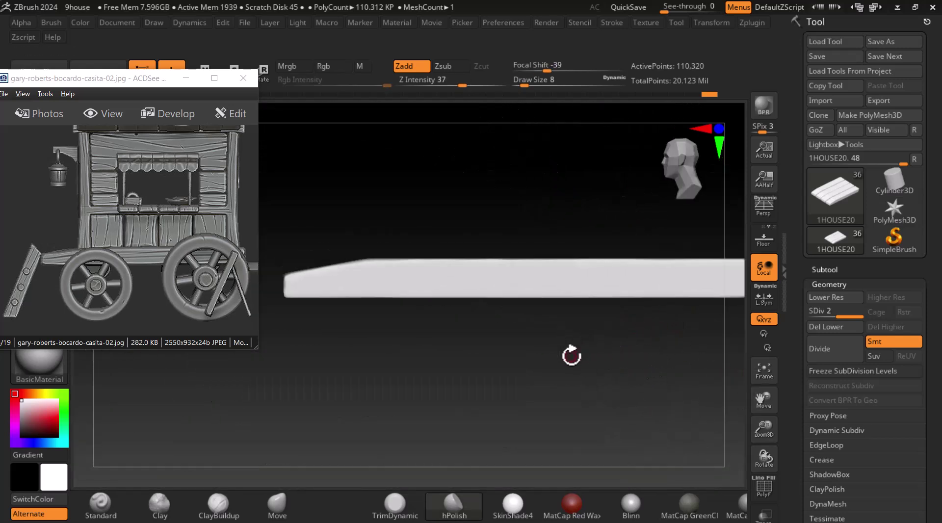
left_click_drag(534, 368, 389, 195)
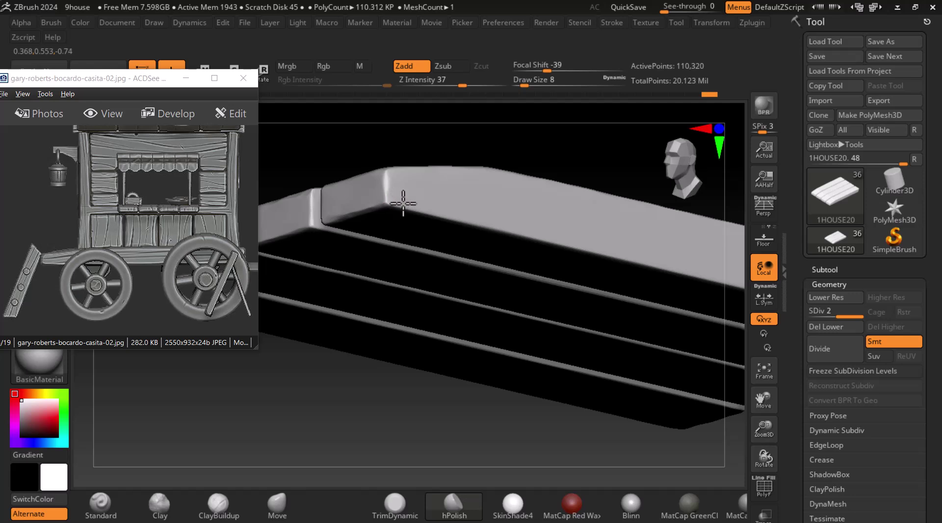
key("]")
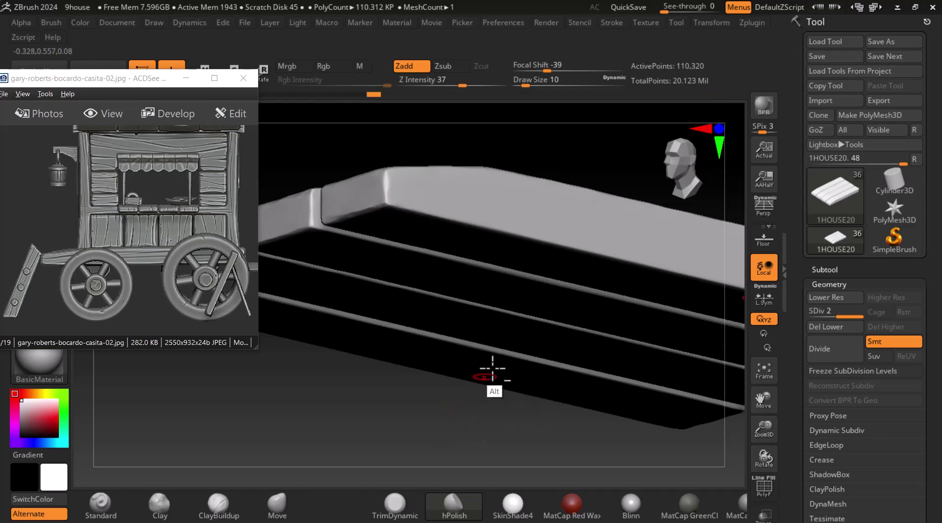
left_click_drag(437, 396, 479, 269)
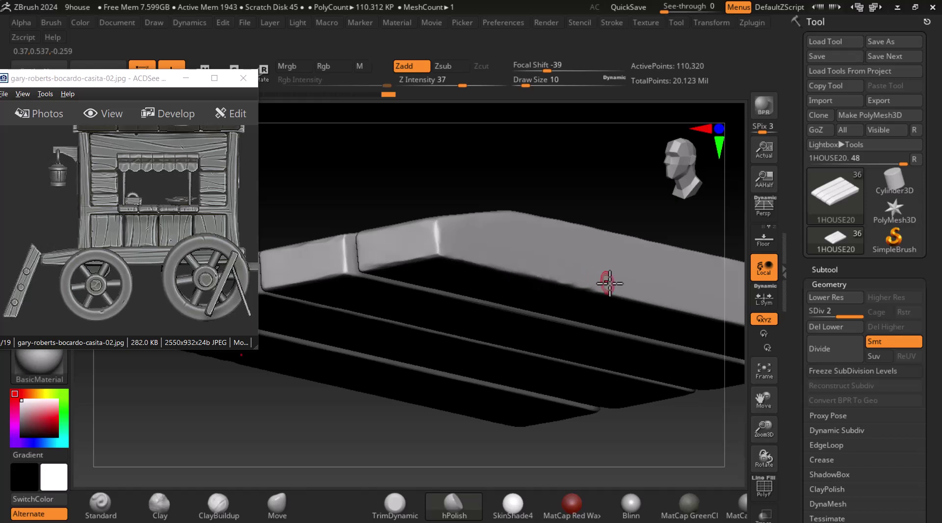
left_click_drag(697, 431, 539, 294)
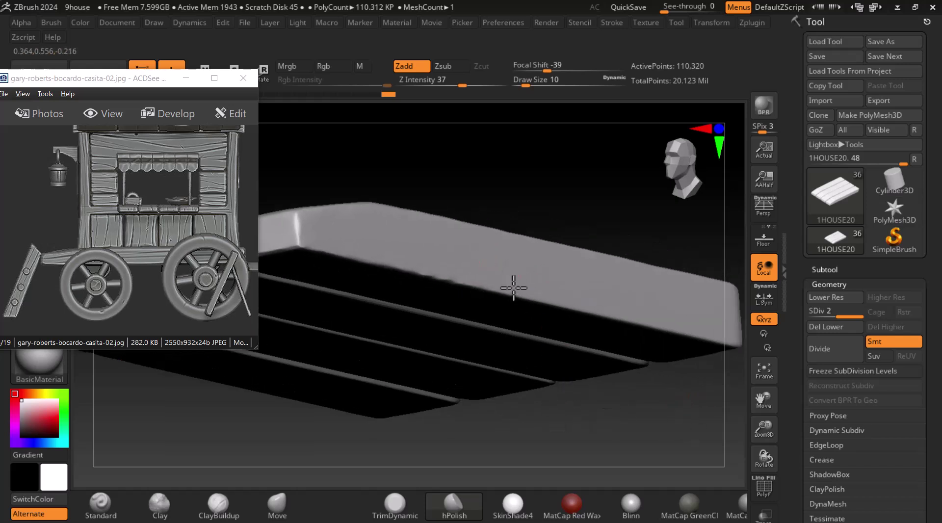
left_click_drag(707, 486, 536, 270)
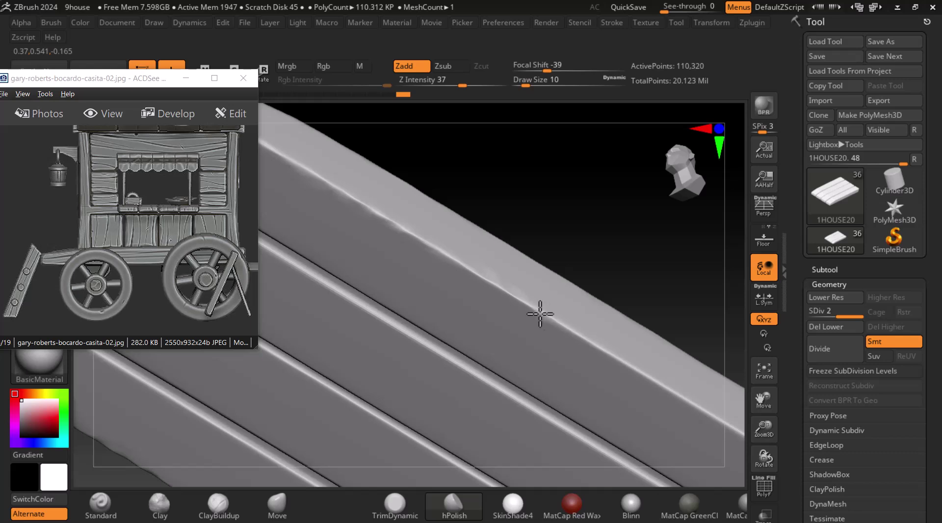
Roughen the rest of the outer plank's lower long edge up to the square end and touch up the section near the taper
left_click_drag(658, 287, 581, 311)
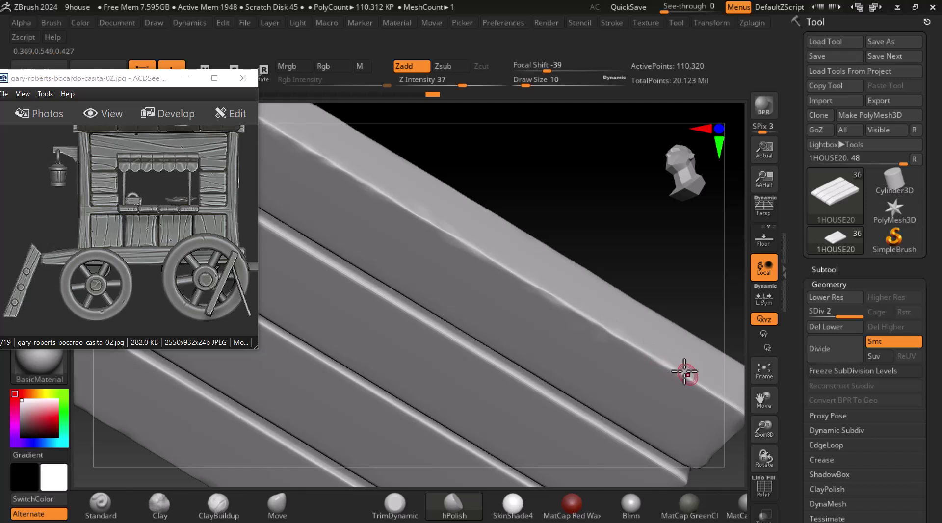
left_click_drag(722, 302, 652, 317)
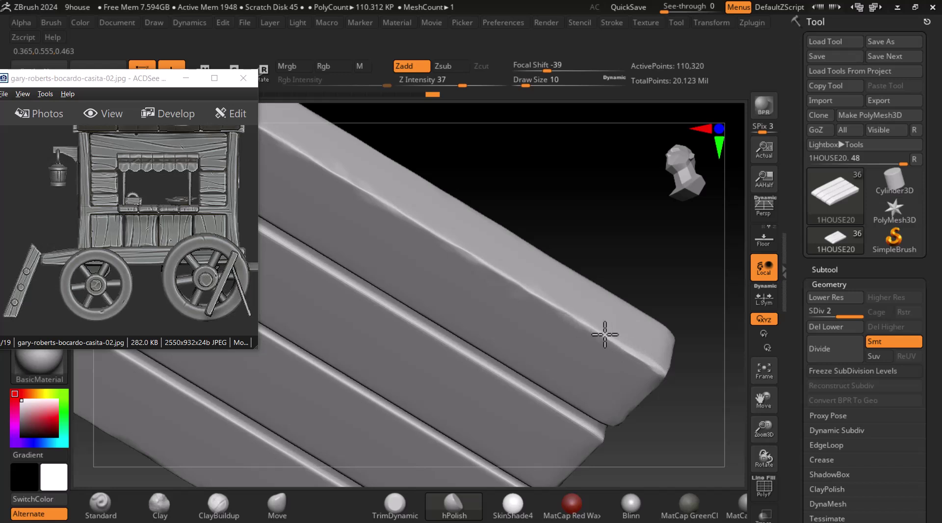
left_click_drag(625, 237, 589, 320)
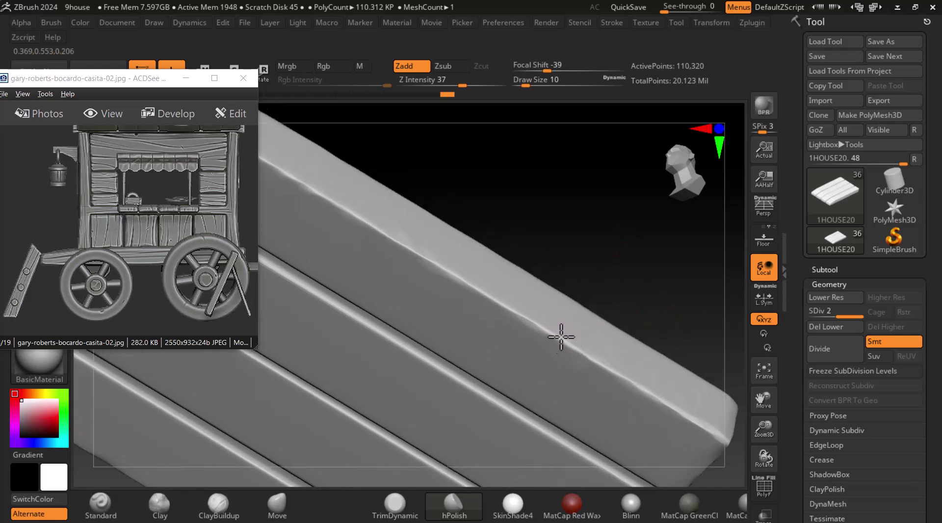
mouse_move(525, 226)
left_mouse_down()
mouse_move(589, 286)
mouse_move(610, 255)
mouse_move(545, 309)
left_mouse_up()
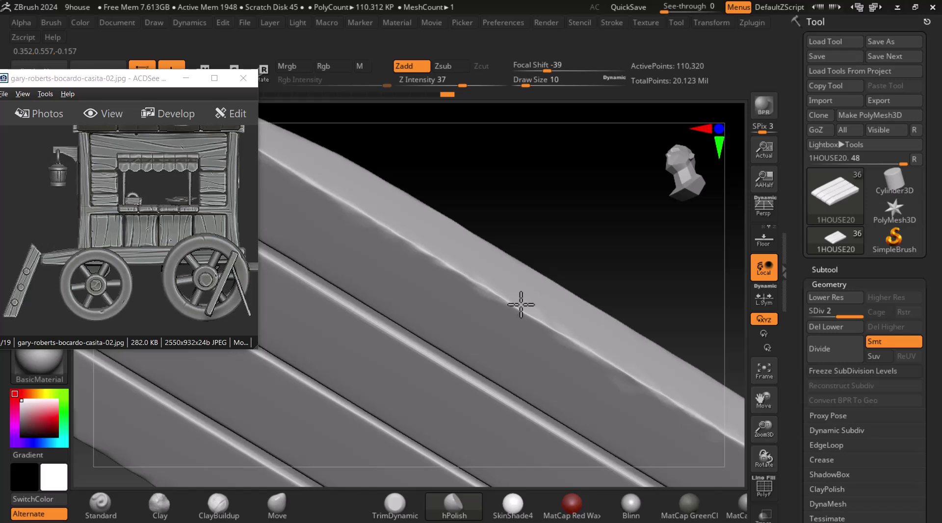
mouse_move(519, 231)
left_mouse_down()
mouse_move(553, 212)
mouse_move(577, 300)
left_mouse_up()
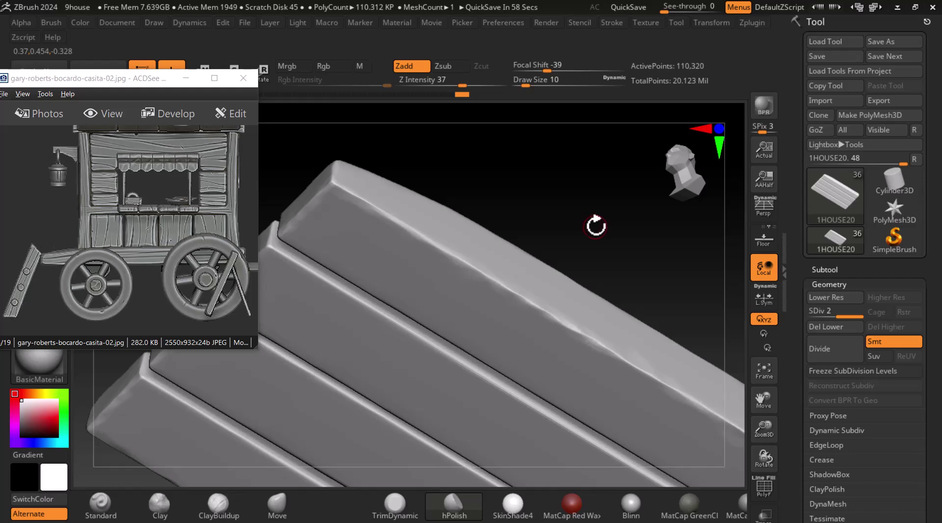
Polish the vertical corner edge and lower corner at the outer plank's square end
left_click_drag(619, 241, 630, 334)
left_click_drag(682, 394, 415, 390)
left_click_drag(634, 374, 529, 393)
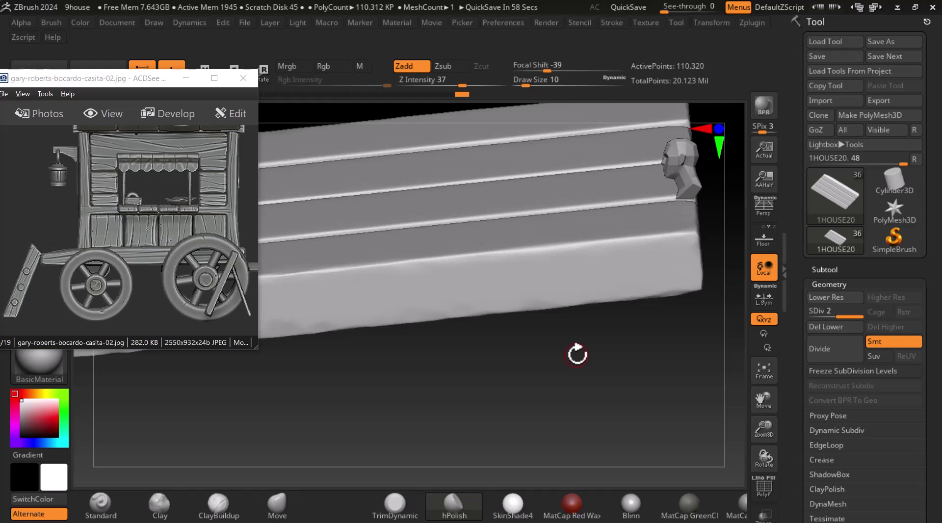
left_click_drag(704, 282, 656, 322)
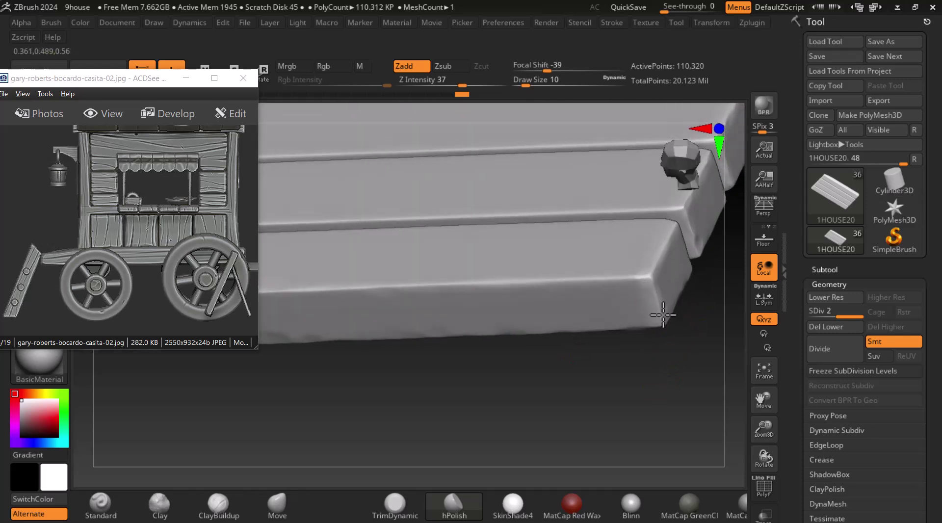
left_click_drag(656, 305, 651, 300)
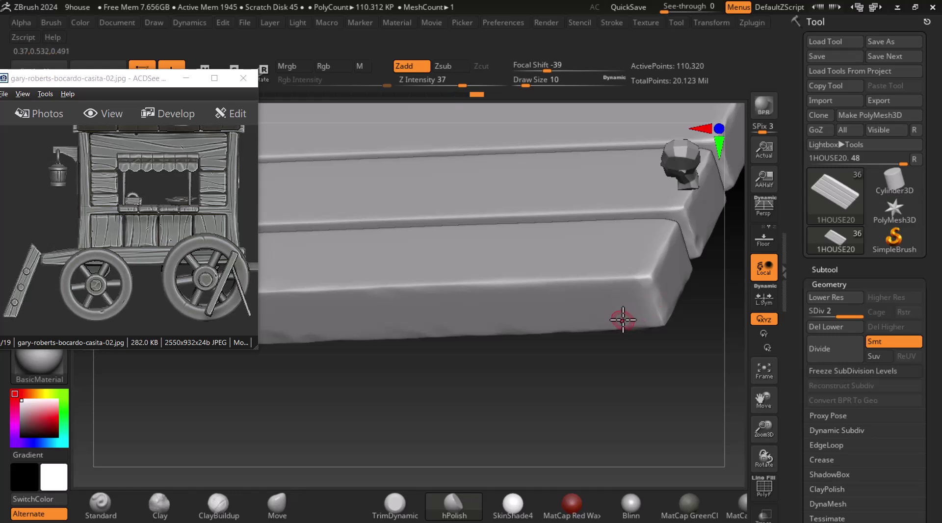
left_click_drag(605, 387, 630, 360)
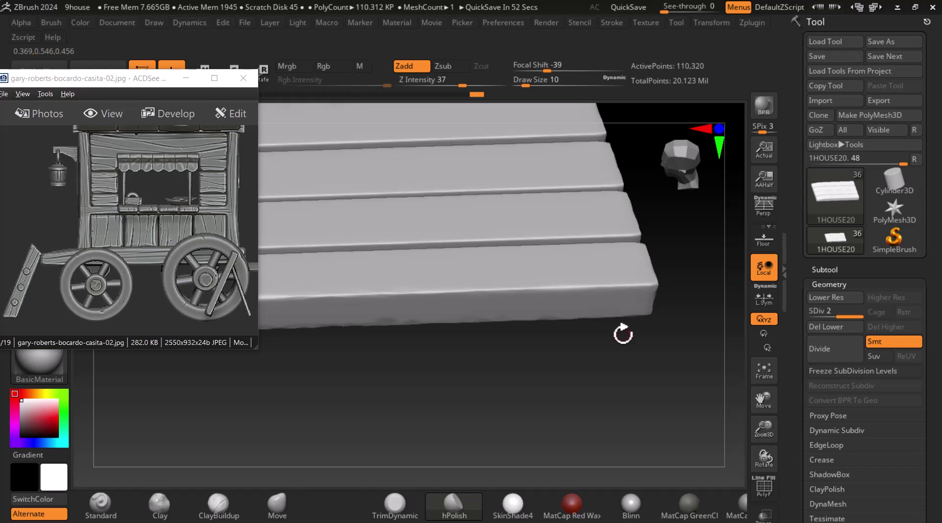
Wear the upper edge of the outer plank's square end with hPolish and check the plank ends head-on
left_click_drag(691, 299, 575, 457)
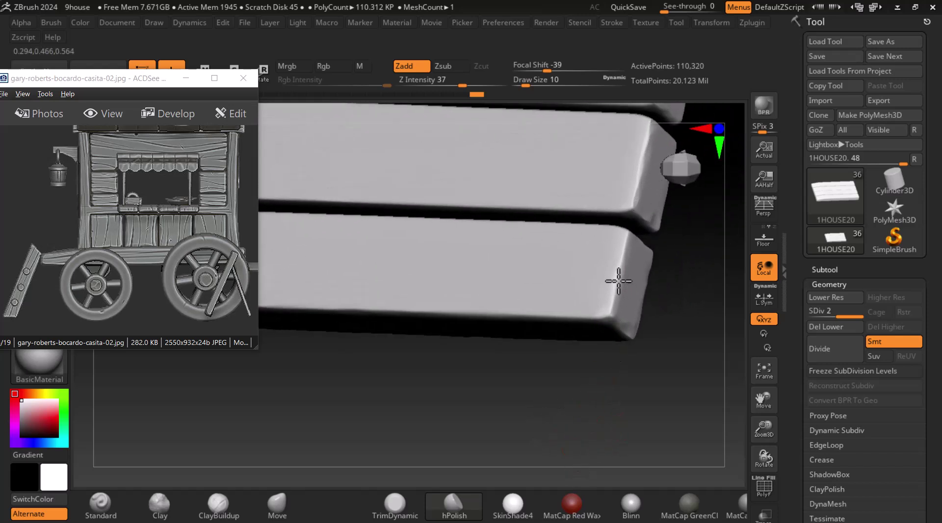
left_click_drag(624, 248, 615, 286)
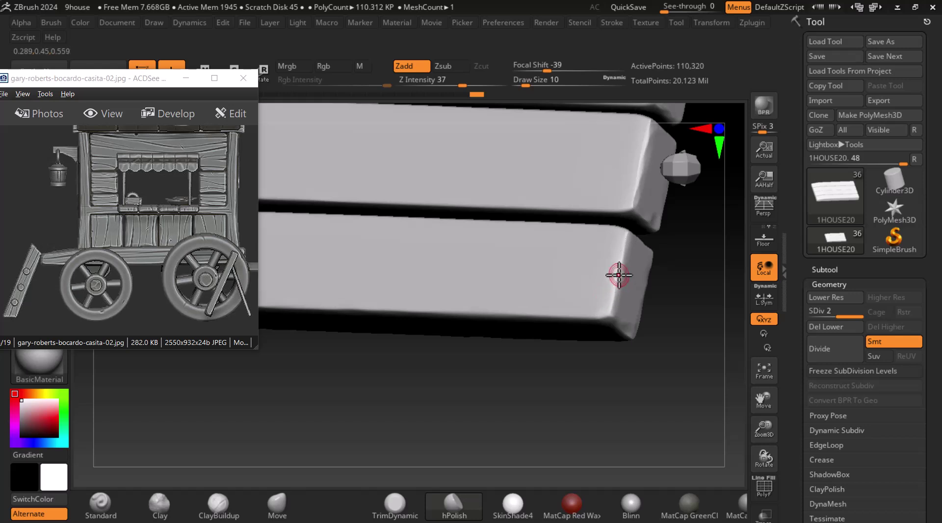
left_click_drag(589, 375, 664, 376)
left_click_drag(623, 404, 672, 399, "alt")
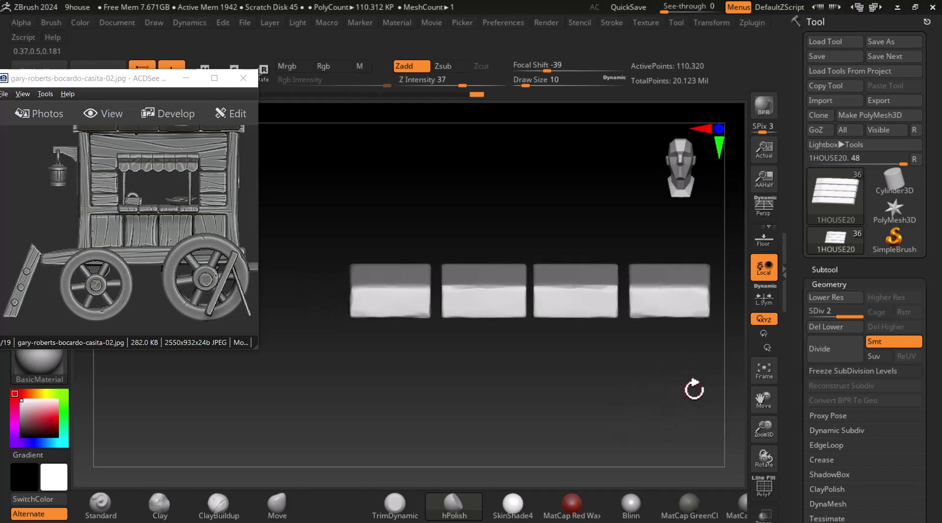
Wear the upper and vertical edges of the inner planks' tapered ends with hPolish
left_click_drag(648, 392, 608, 347)
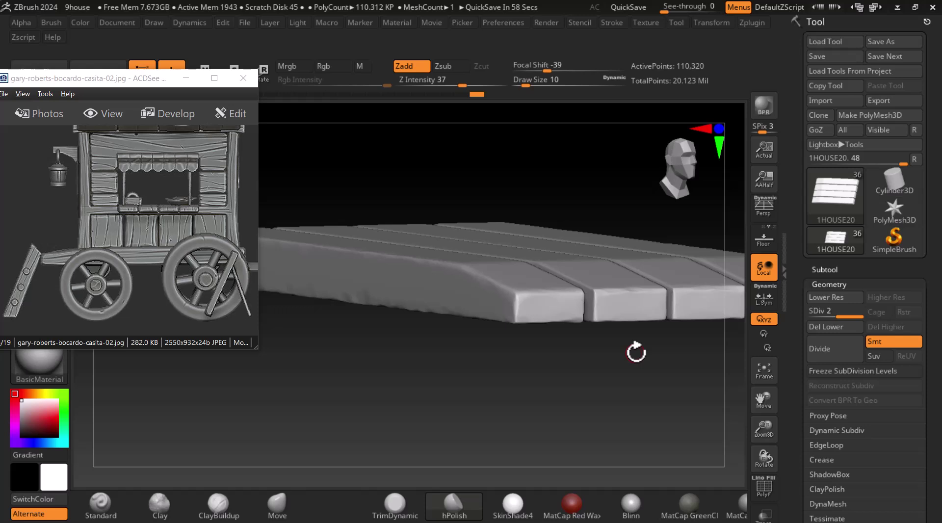
left_click_drag(629, 351, 569, 387)
left_click_drag(657, 427, 500, 380)
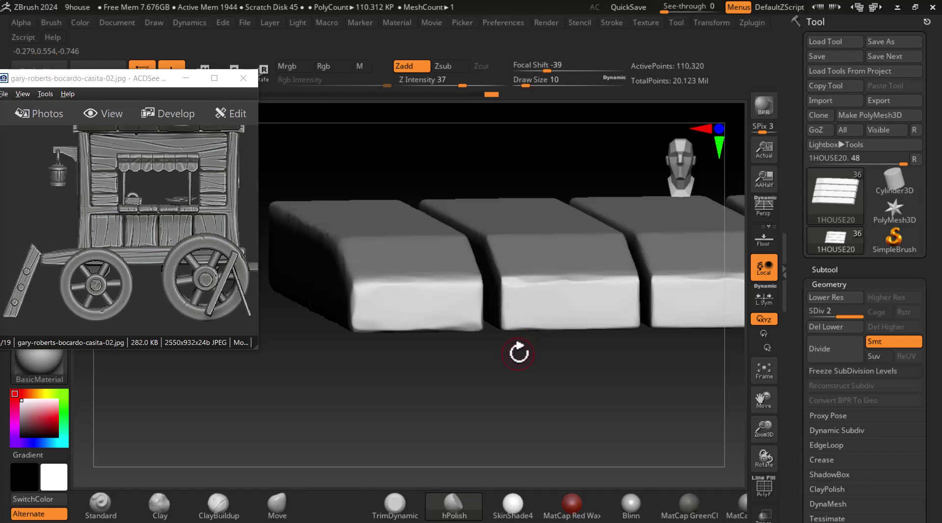
left_click_drag(529, 352, 613, 375, "alt")
left_click_drag(541, 378, 574, 343)
left_click_drag(558, 267, 551, 258)
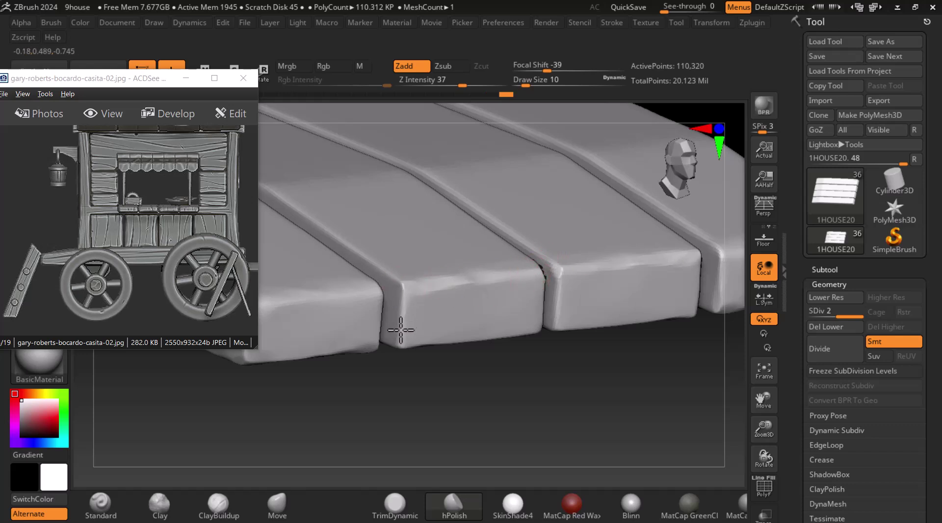
left_click_drag(509, 347, 521, 342)
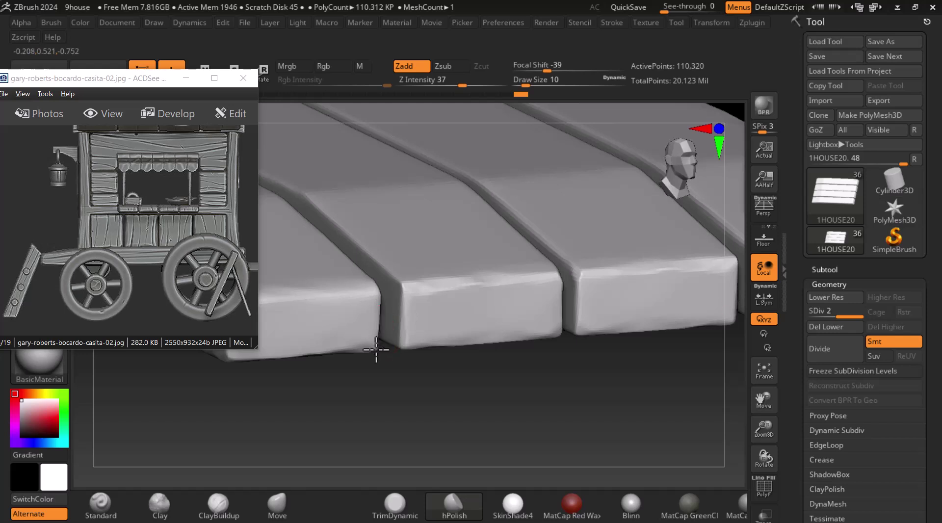
Polish the corners and lower edge of the outer plank's tapered end
left_click_drag(504, 396, 392, 446)
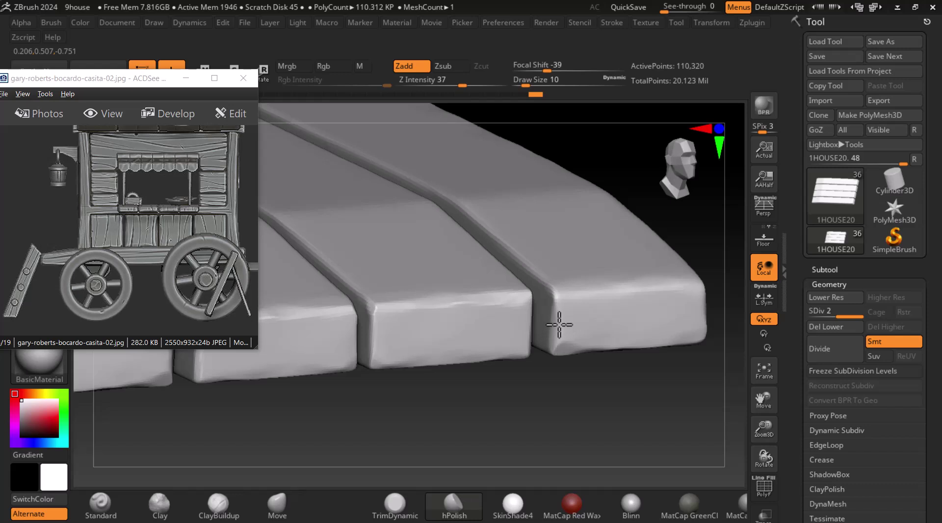
left_click_drag(640, 407, 578, 389)
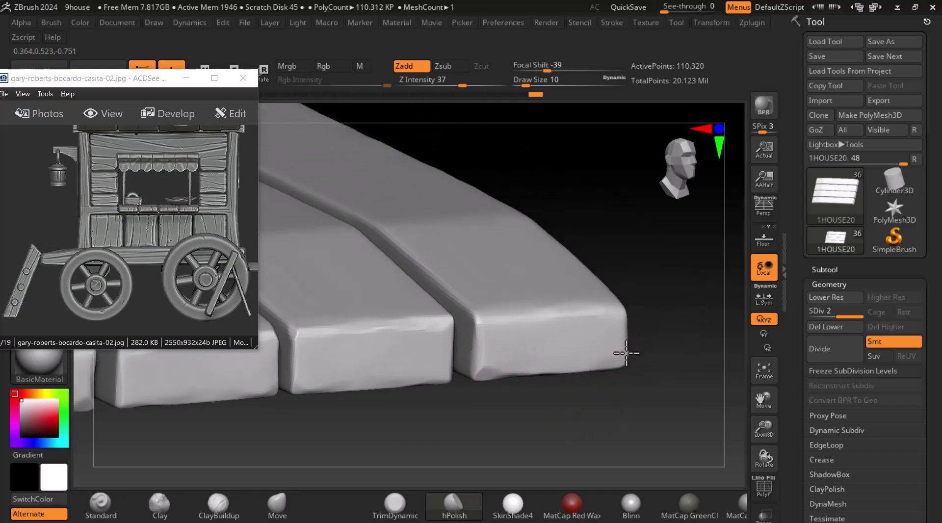
left_click_drag(623, 362, 606, 381)
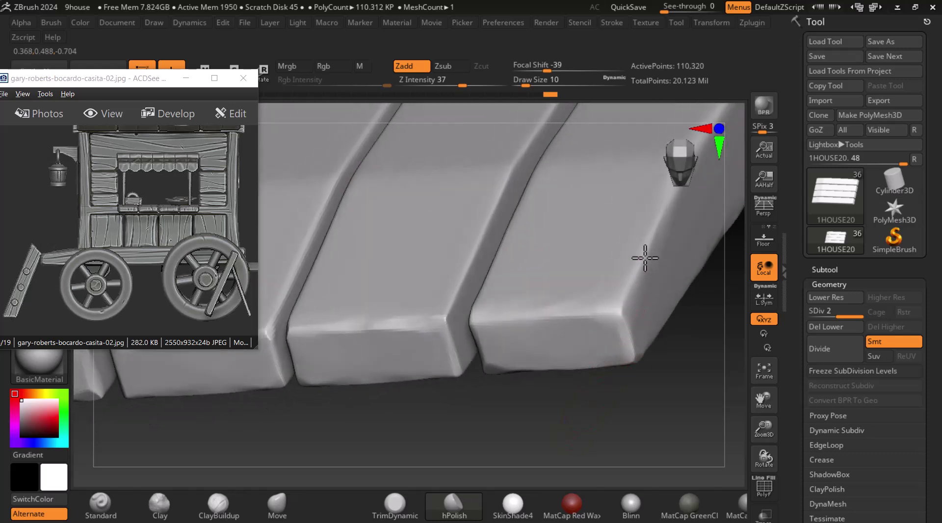
Wear the outer plank's upper long edge from the tapered end along to the square end
left_click_drag(670, 199, 610, 343)
left_click_drag(602, 273, 582, 311)
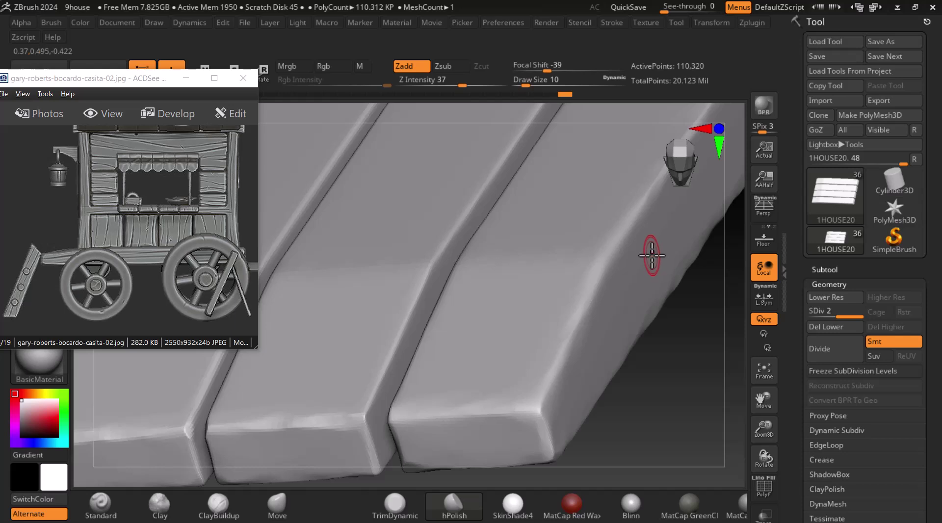
mouse_move(638, 387)
left_mouse_down()
mouse_move(641, 404)
mouse_move(650, 309)
mouse_move(617, 365)
mouse_move(643, 328)
mouse_move(505, 366)
mouse_move(601, 421)
mouse_move(621, 362)
mouse_move(563, 330)
left_mouse_up()
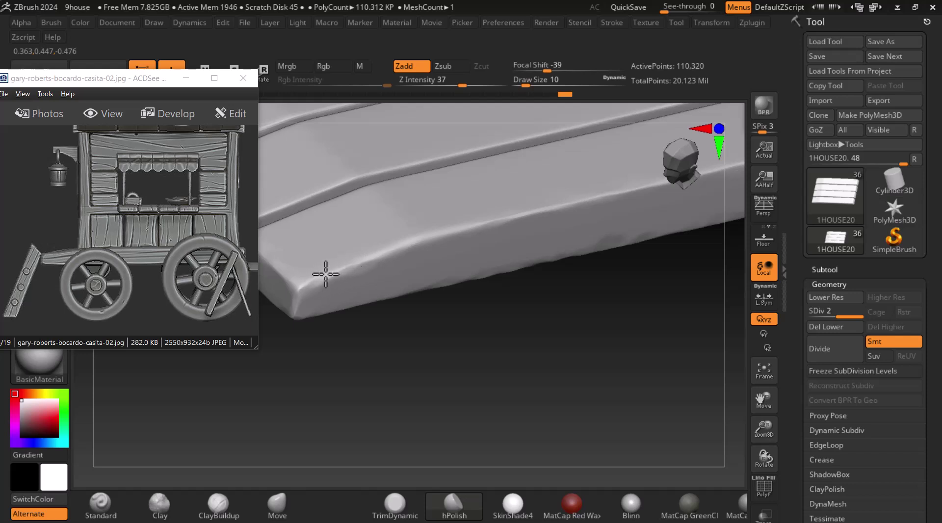
mouse_move(563, 319)
left_mouse_down()
mouse_move(590, 368)
mouse_move(567, 391)
mouse_move(349, 288)
left_mouse_up()
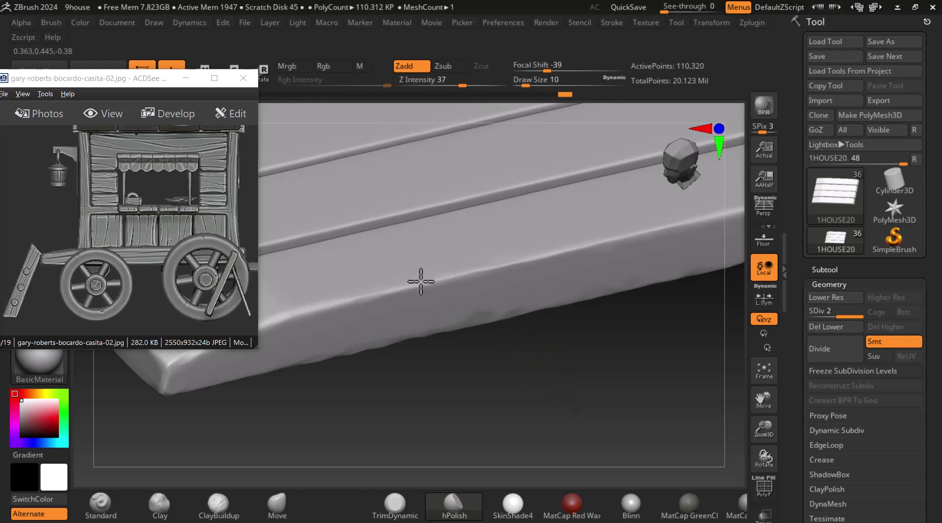
left_click_drag(545, 275, 426, 332)
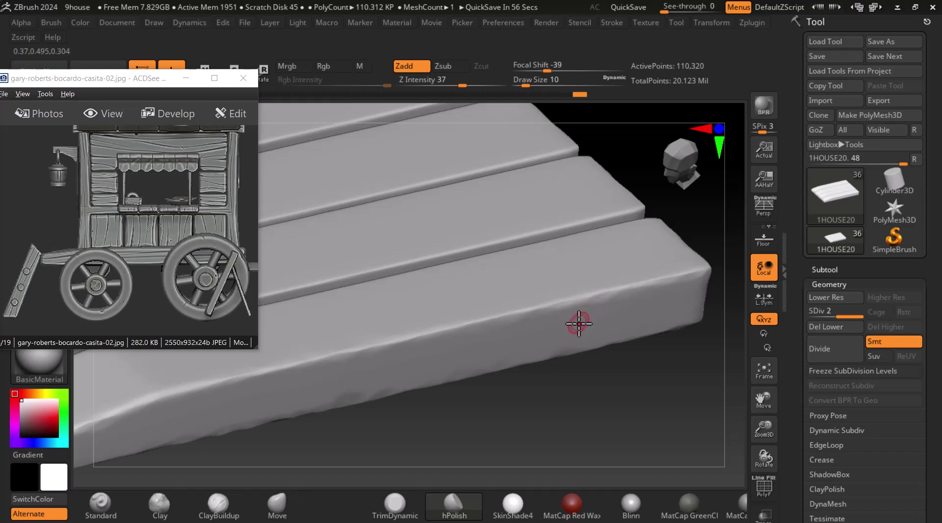
Polish the planks' upper long edges around the taper bend, working toward the opposite outer plank
key("alt")
left_click_drag(574, 432, 625, 357, "alt")
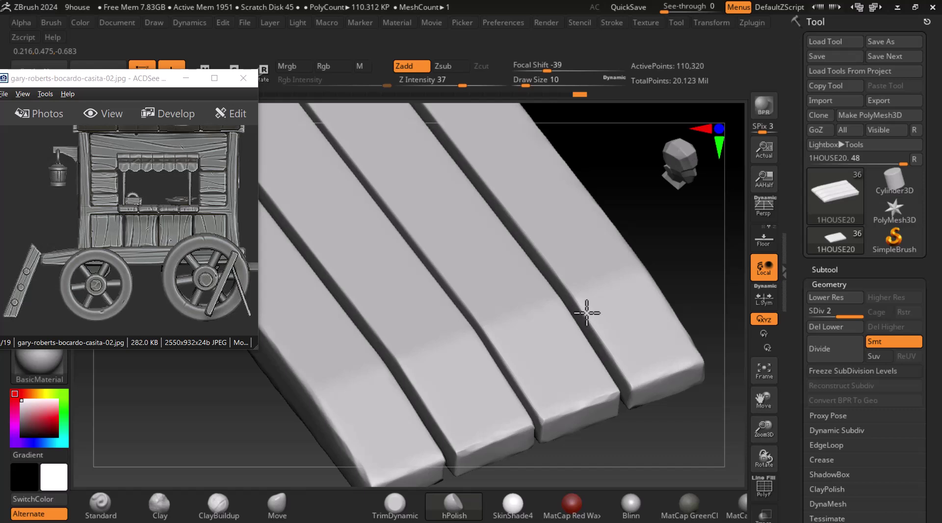
left_click_drag(593, 323, 655, 330, "alt")
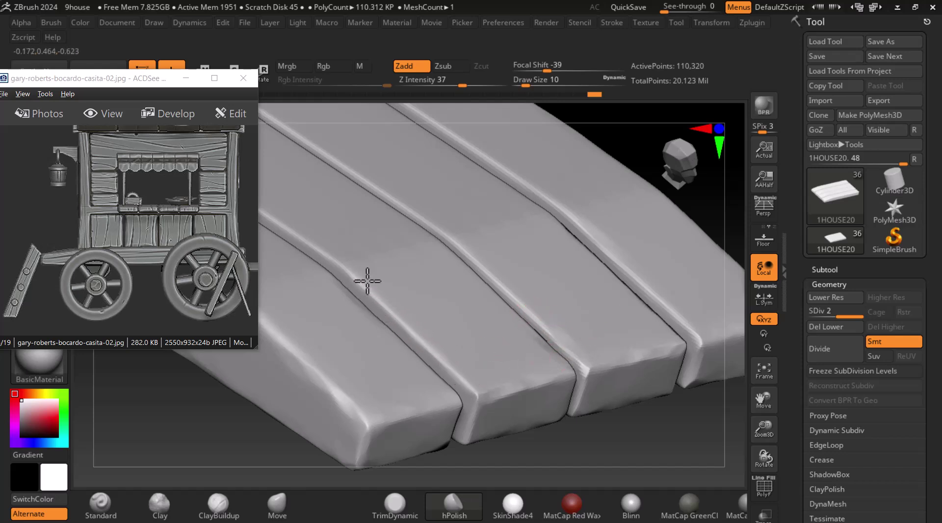
left_click_drag(525, 336, 464, 400, "alt")
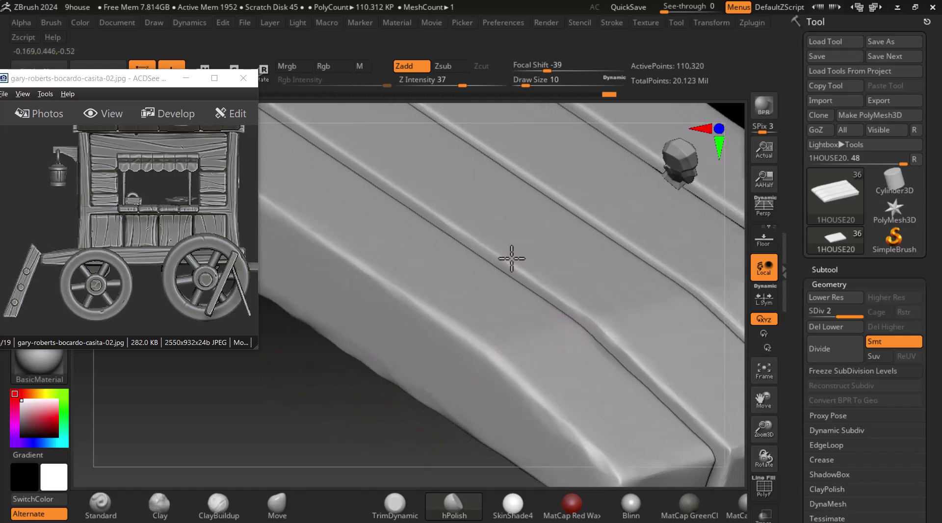
Wear the opposite outer plank's upper long edge from the taper bend to its square end
left_click_drag(298, 376, 674, 341, "alt")
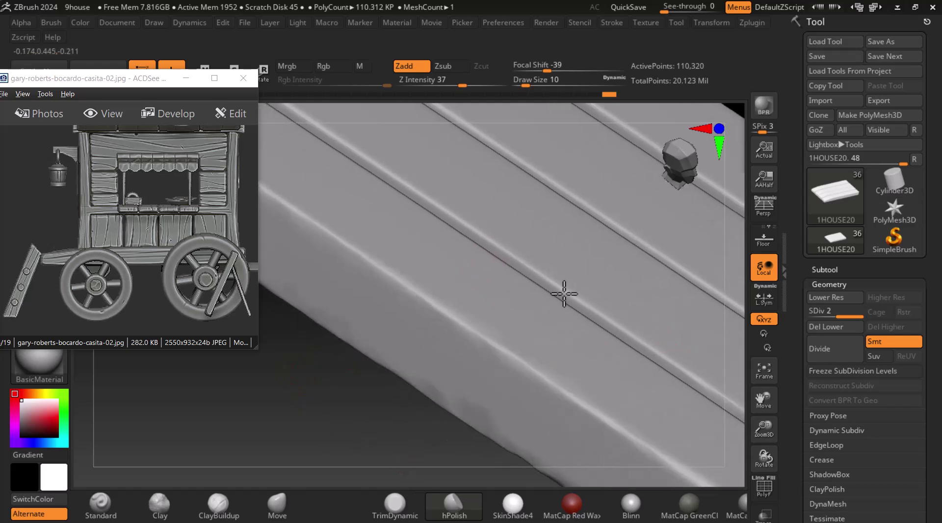
left_click_drag(294, 395, 496, 294, "alt")
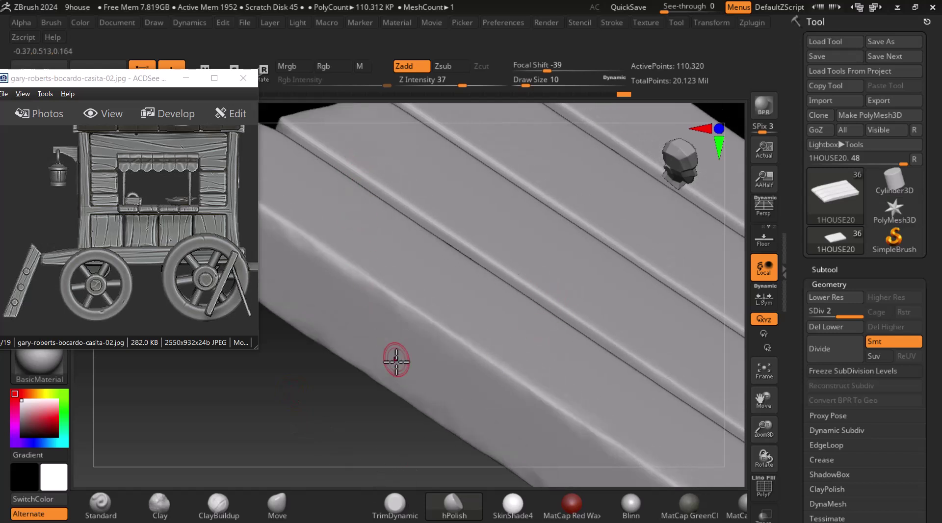
left_click_drag(314, 430, 343, 459)
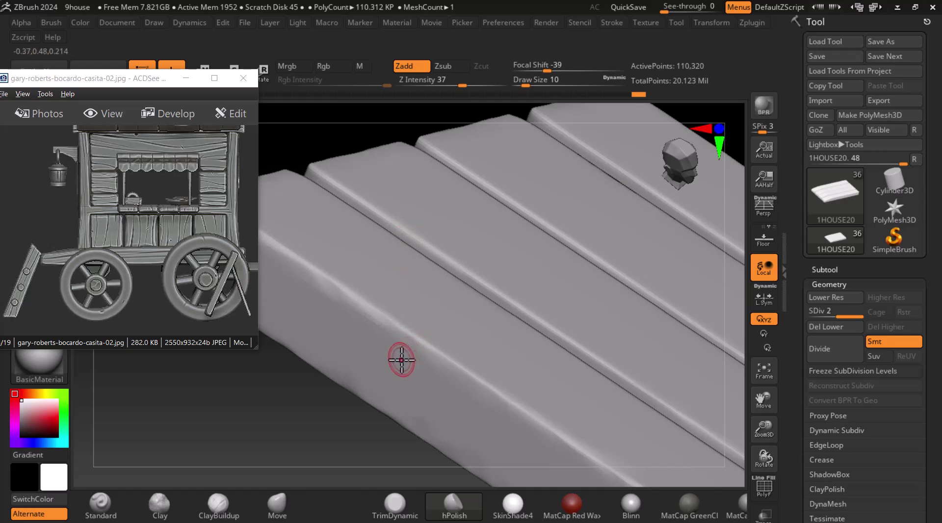
left_click_drag(288, 417, 393, 273)
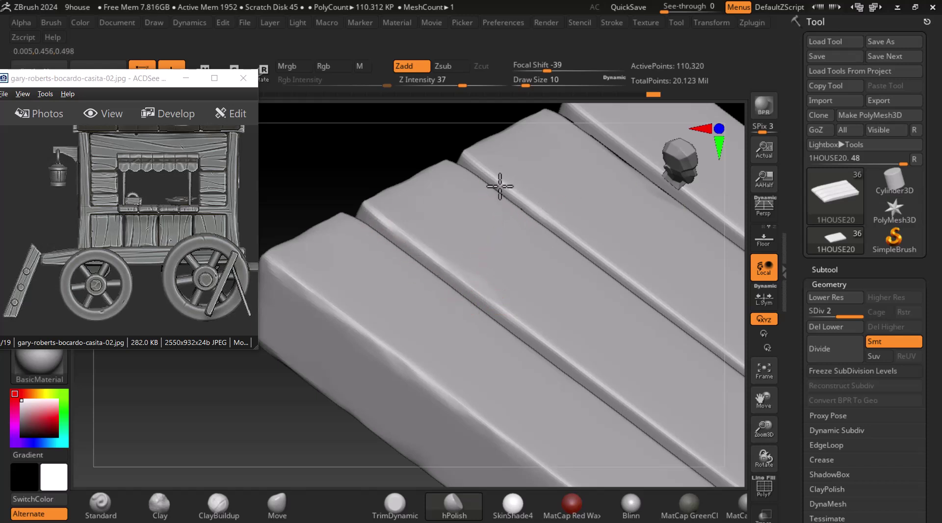
Polish the long upper edges between the planks near their square ends
left_click_drag(393, 170, 323, 308, "alt")
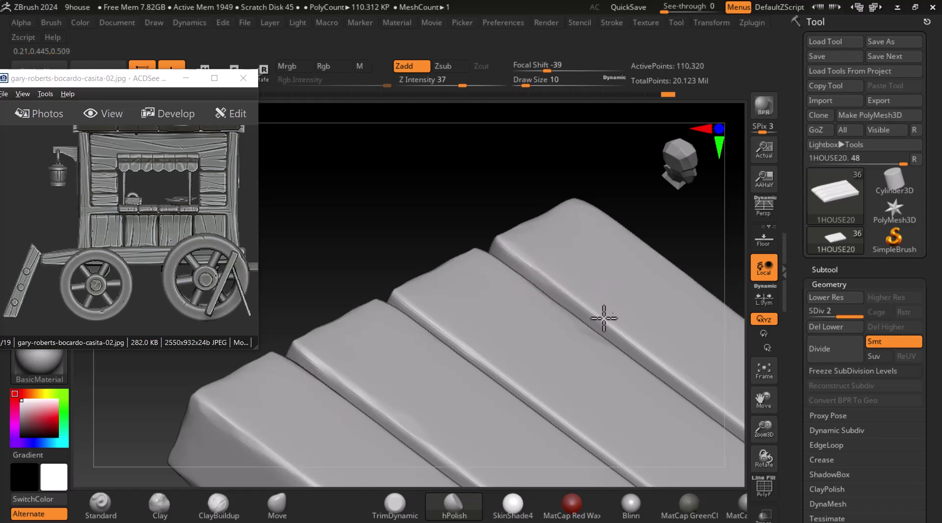
scroll(694, 316, "up", 5)
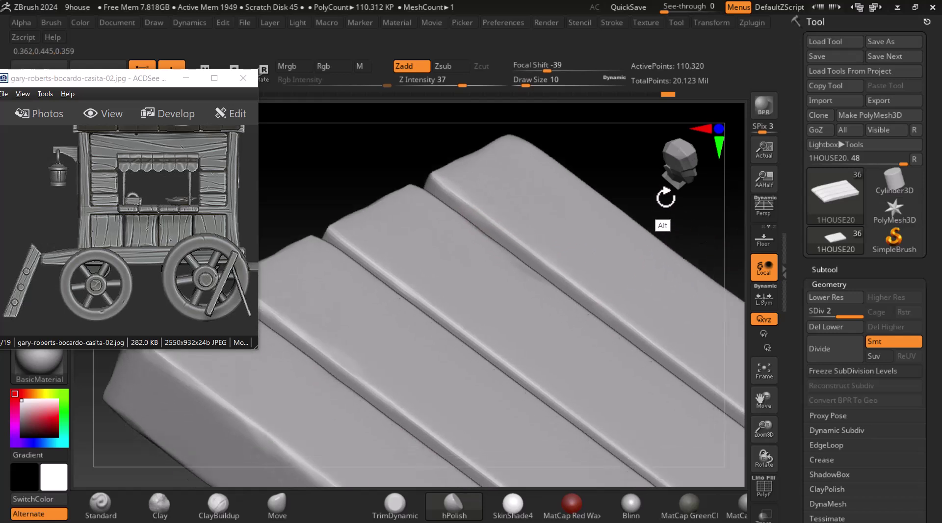
right_click_drag(681, 300, 704, 247)
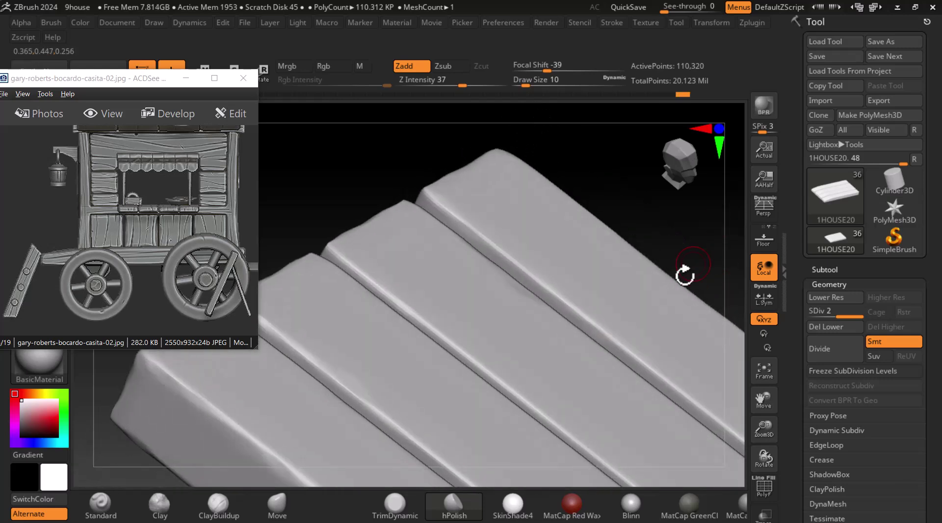
mouse_move(368, 157)
right_mouse_down()
mouse_move(505, 284)
mouse_move(428, 375)
mouse_move(374, 267)
mouse_move(628, 399)
mouse_move(628, 303)
mouse_move(682, 323)
mouse_move(609, 332)
mouse_move(622, 420)
mouse_move(672, 337)
mouse_move(751, 288)
mouse_move(686, 342)
right_mouse_up()
key("f")
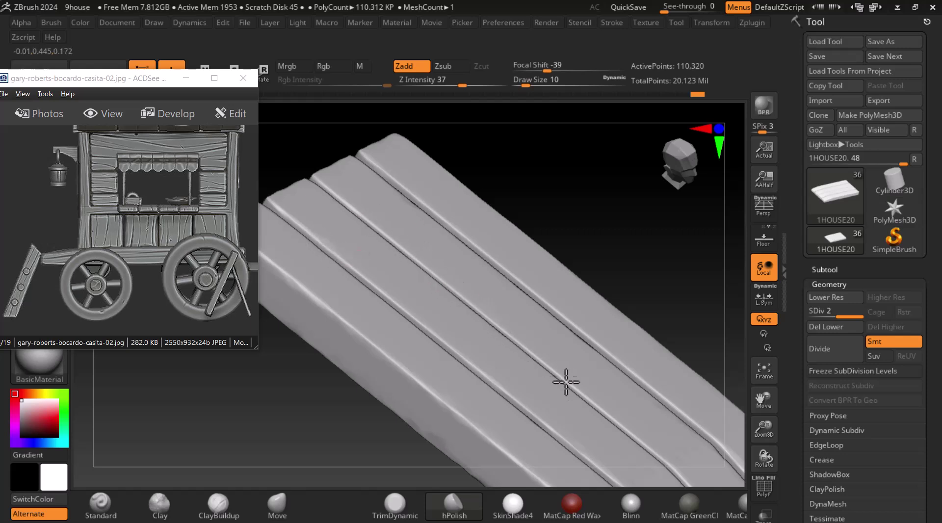
Roughen the opposite outer plank's upper edge down to its tapered end and touch up the neighbouring end edges
left_click_drag(536, 230, 557, 170, "alt")
mouse_move(411, 415)
left_mouse_down("alt")
mouse_move(407, 354)
mouse_move(392, 331)
left_mouse_up("alt")
left_click_drag(519, 320, 536, 336)
left_click_drag(593, 380, 610, 420)
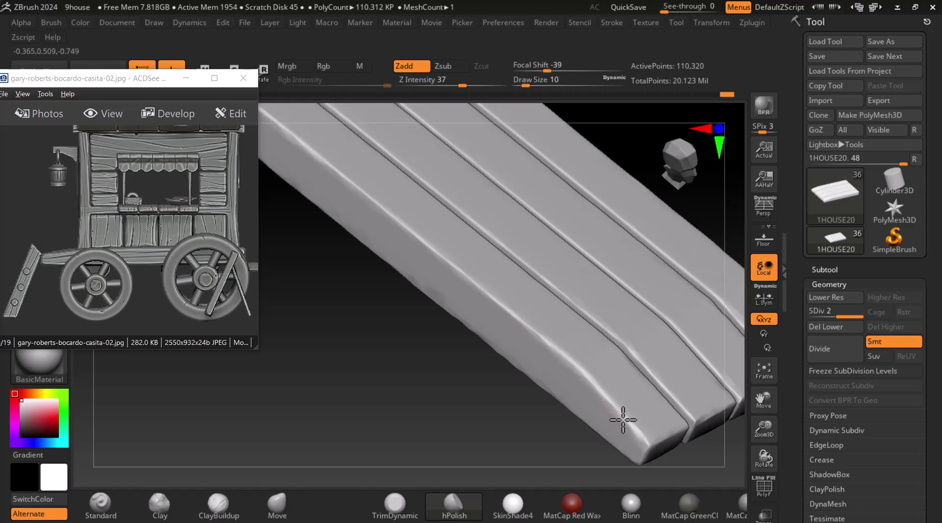
left_click_drag(696, 458, 587, 382, "alt")
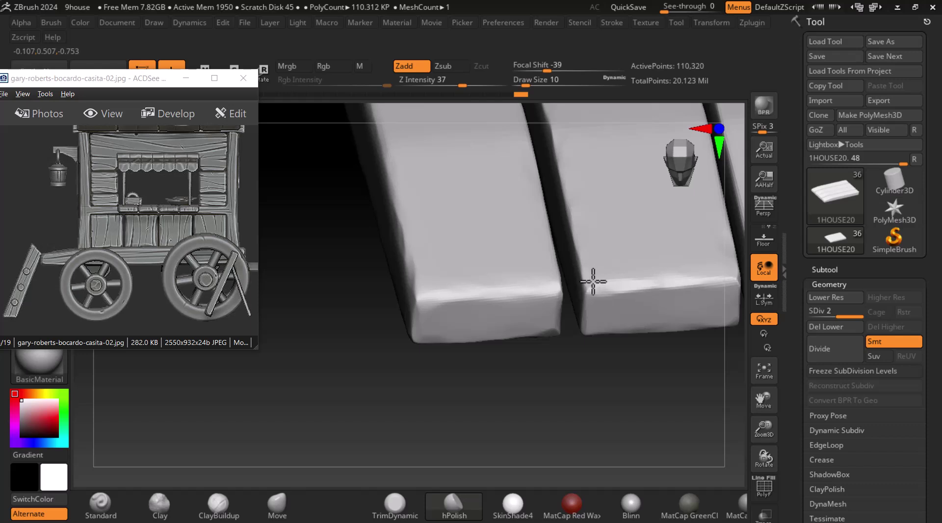
Chip the inner planks' long side edges between the tapered end and the taper bend with hPolish
left_click_drag(684, 339, 585, 377, "alt")
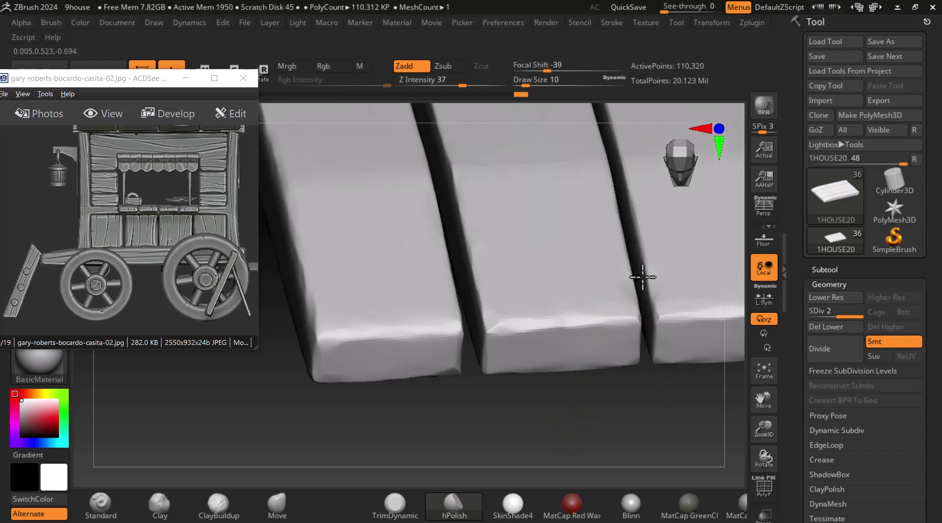
left_click_drag(635, 403, 646, 208)
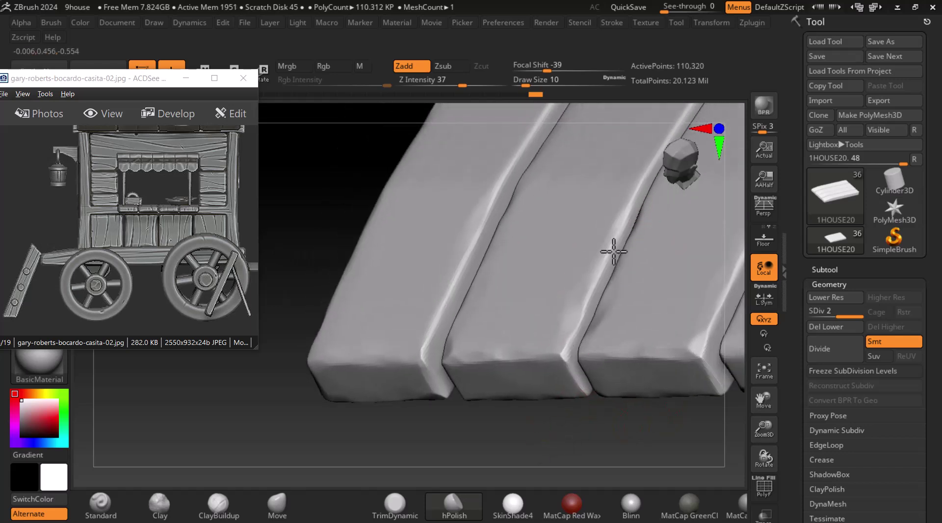
left_click_drag(542, 422, 683, 449)
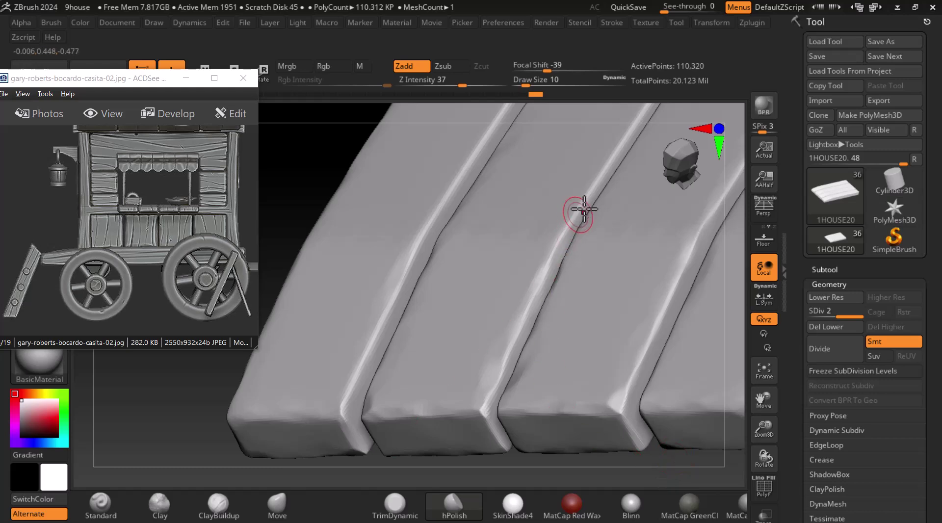
Show the planks in side profile and move the reference image window clear of the tapered end
left_click_drag(208, 422, 319, 400)
key("f")
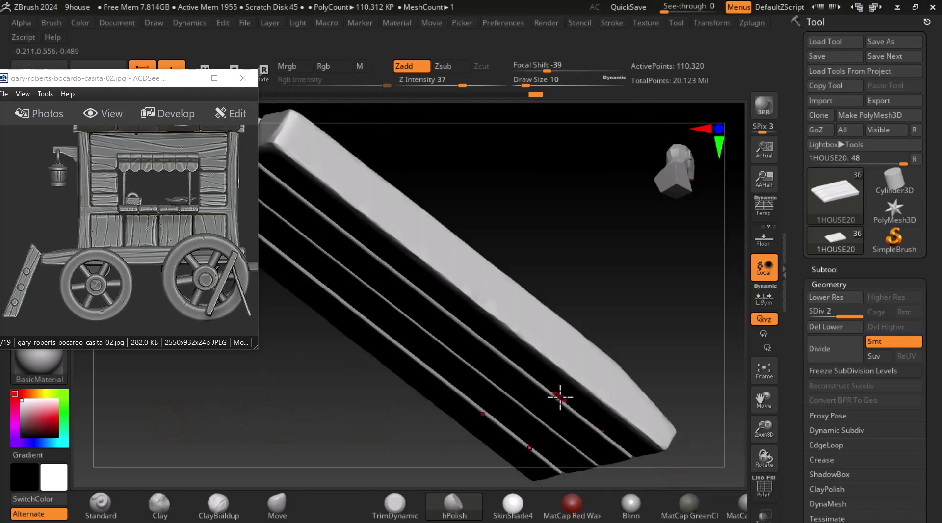
mouse_move(673, 277)
left_mouse_down()
mouse_move(688, 394)
mouse_move(668, 370)
mouse_move(700, 275)
mouse_move(663, 338)
mouse_move(567, 346)
mouse_move(588, 374)
mouse_move(654, 382)
mouse_move(676, 397)
mouse_move(611, 390)
mouse_move(658, 404)
mouse_move(637, 421)
mouse_move(535, 416)
mouse_move(566, 414)
left_mouse_up()
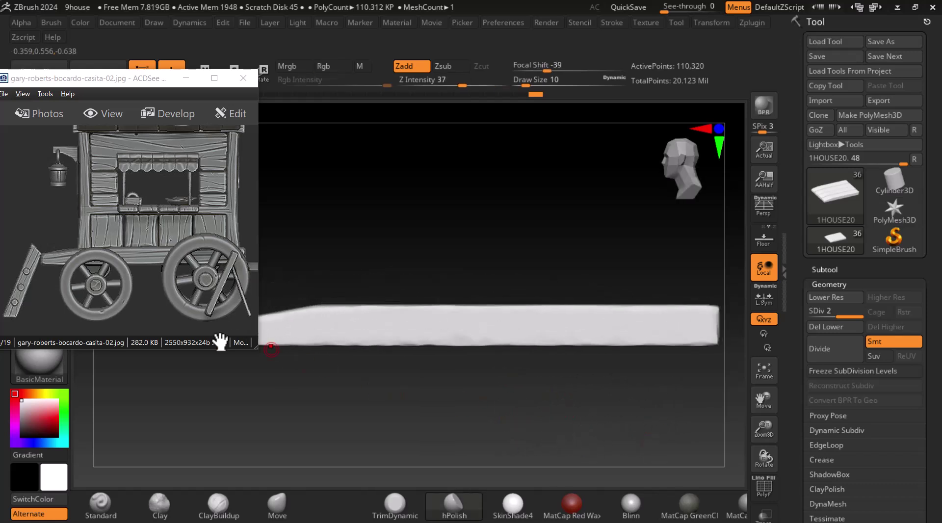
left_click_drag(204, 349, 216, 293)
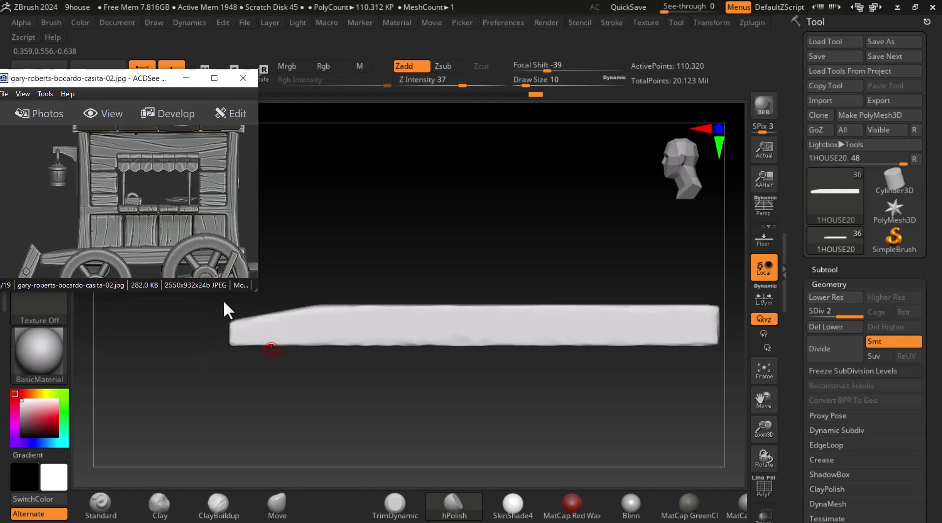
left_click_drag(564, 458, 572, 434)
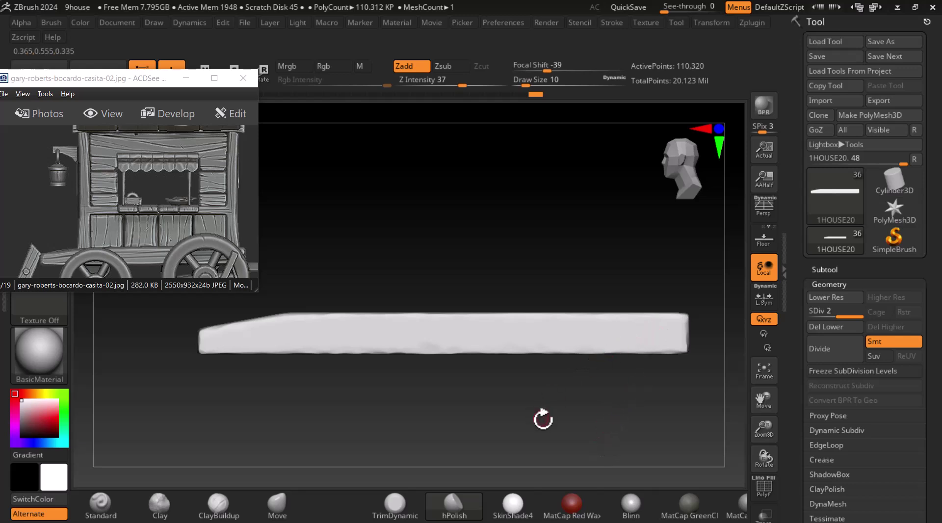
left_click_drag(509, 399, 540, 389, "alt")
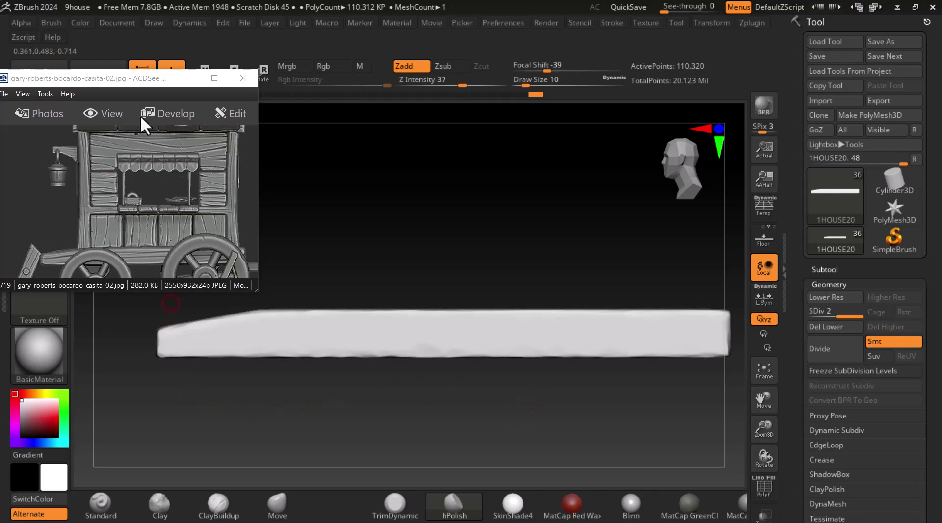
left_click_drag(101, 80, 572, 263)
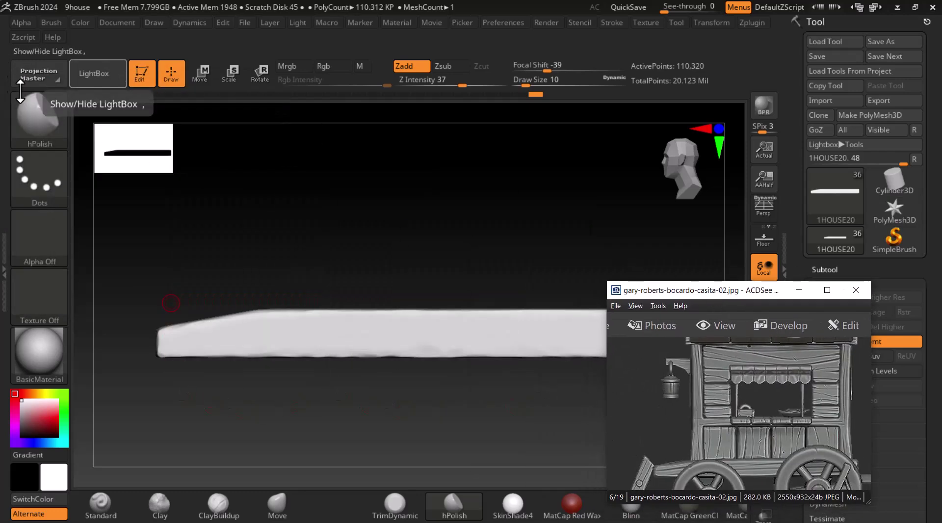
Switch the sculpting brush from hPolish to DamStandard for carving the wood grain
left_click(37, 115)
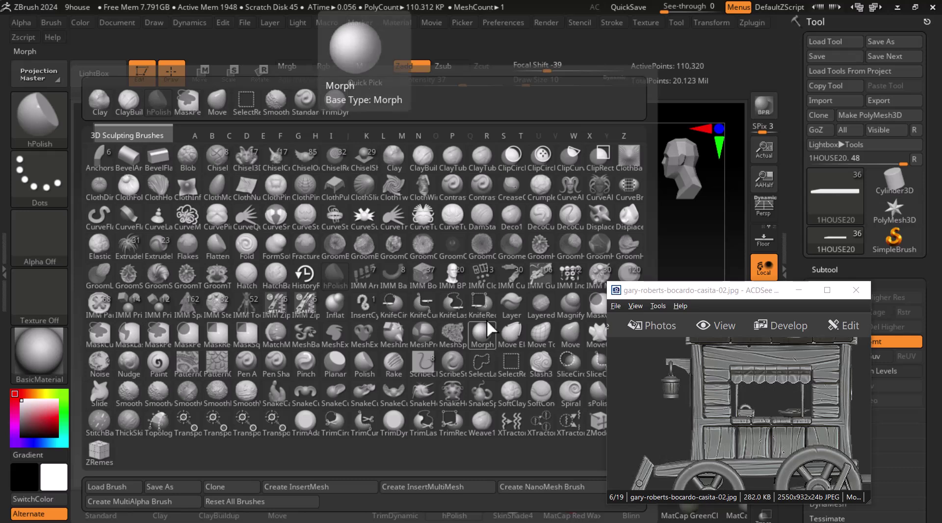
key("i")
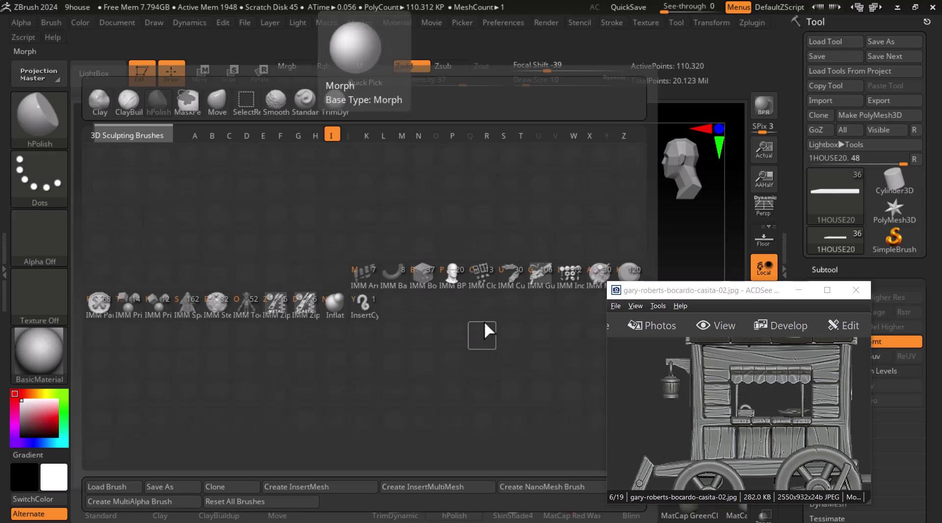
key("i")
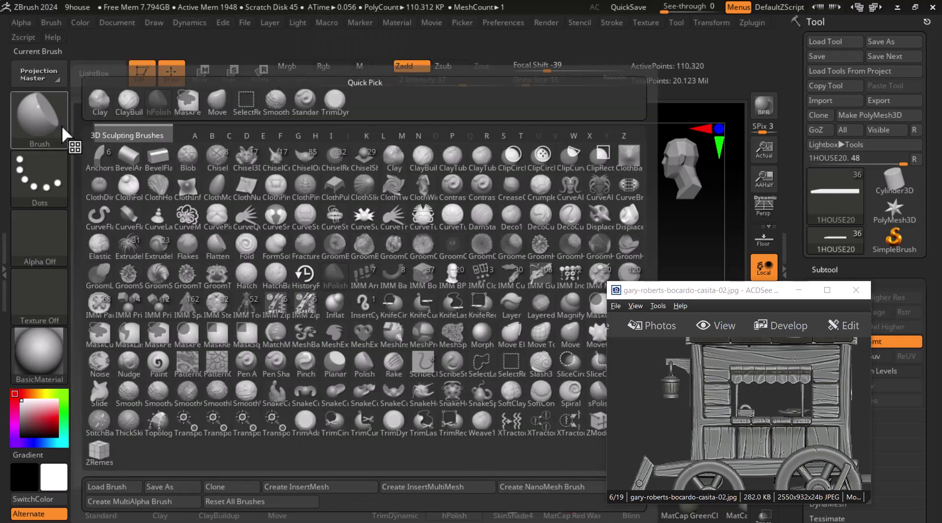
key("d")
key("s")
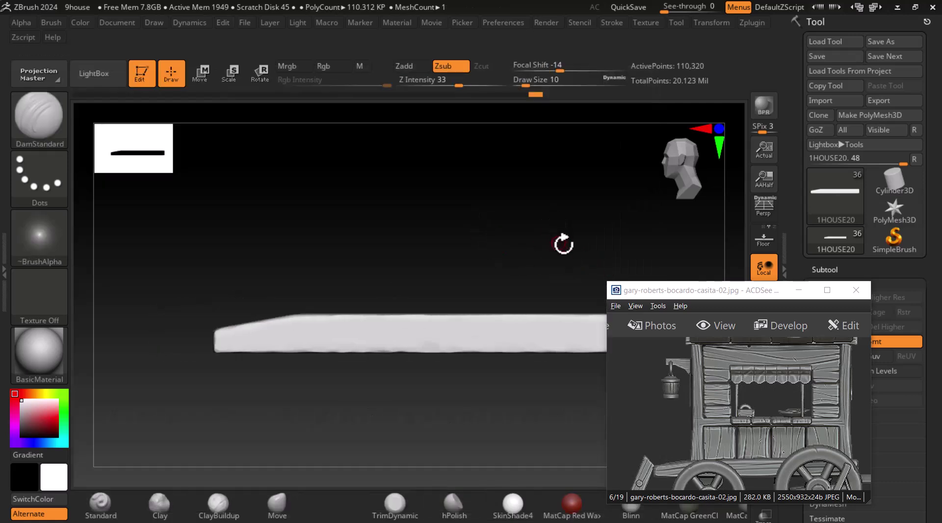
Move the reference image window to the empty space above the planks' tapered end
left_click_drag(699, 298, 255, 80)
left_click(563, 256)
left_click_drag(546, 257, 564, 228)
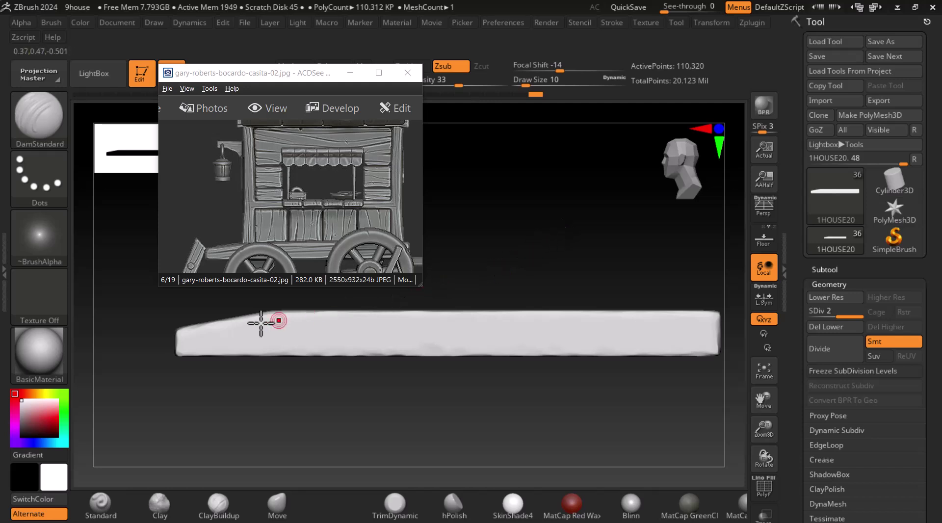
mouse_move(540, 258)
left_mouse_down()
mouse_move(540, 244)
mouse_move(535, 263)
left_mouse_up()
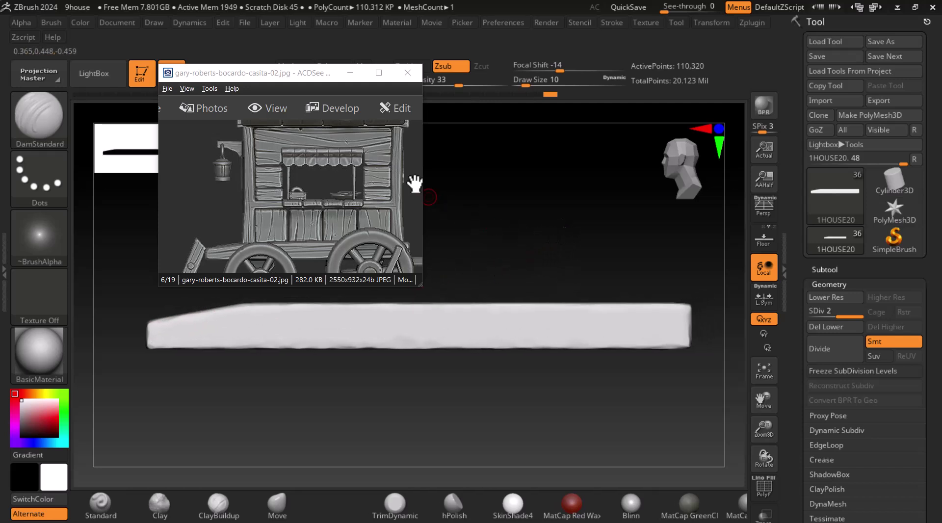
Examine the whole wagon reference image enlarged, and return it to its small window
left_click(352, 74)
mouse_move(357, 212)
left_mouse_down()
mouse_move(408, 191)
mouse_move(415, 216)
mouse_move(361, 218)
left_mouse_up()
key("super")
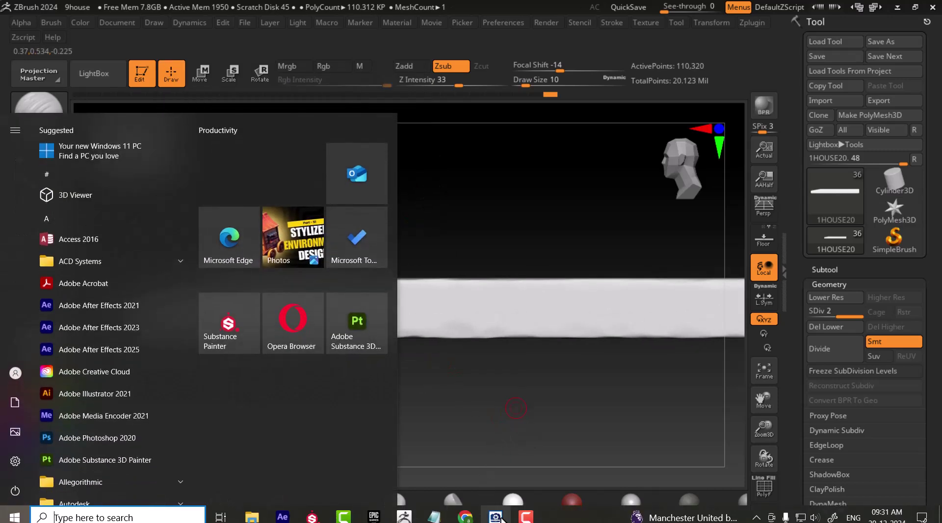
left_click(496, 517)
double_click(321, 72)
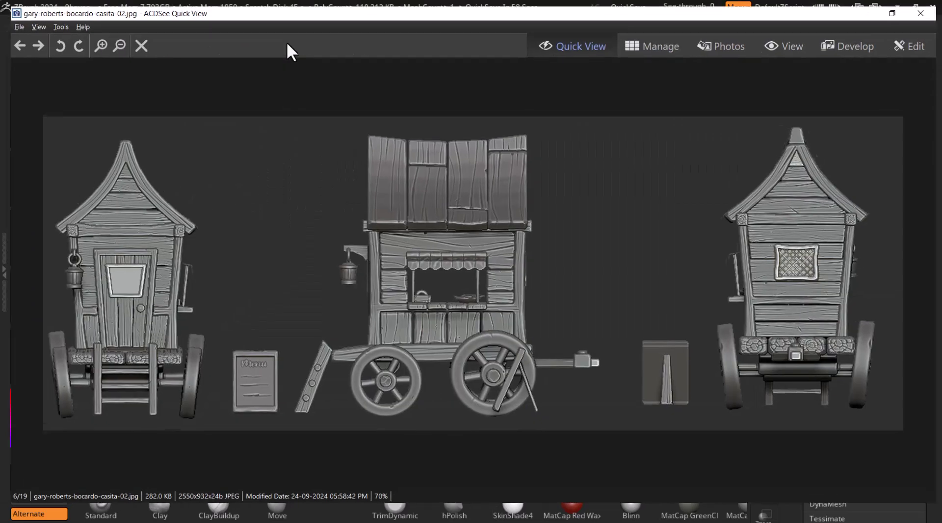
left_click(896, 7)
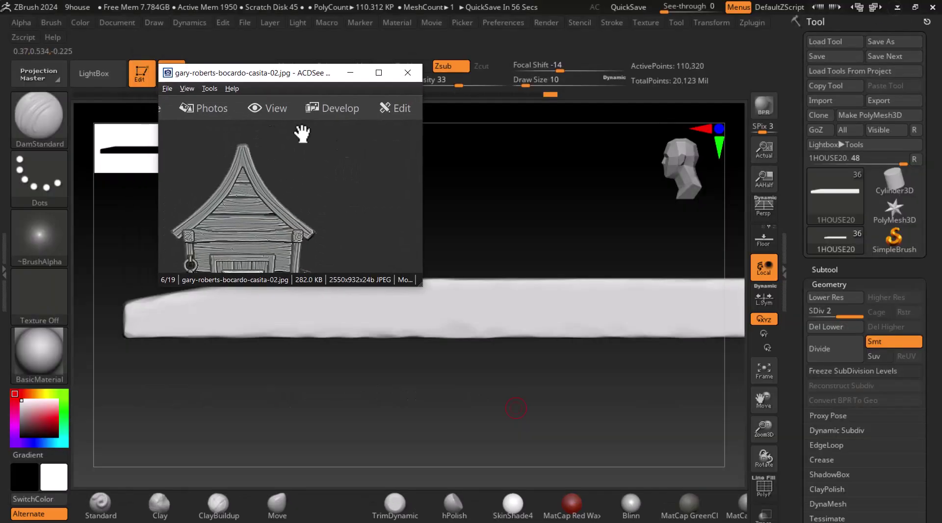
Park the reference window further from the planks, framed on the wagon's side and wheels, with the tapered end in close side view
left_click_drag(272, 69, 249, 41)
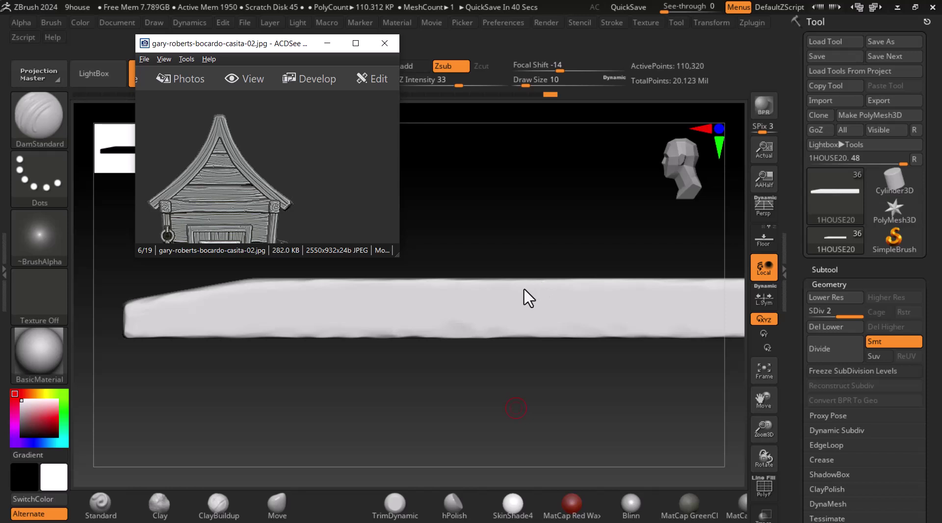
scroll(260, 150, "down", 3)
left_click_drag(286, 52, 234, 20)
left_click_drag(366, 393, 461, 361, "alt")
scroll(267, 153, "down", 5)
left_click_drag(393, 391, 575, 315, "shift")
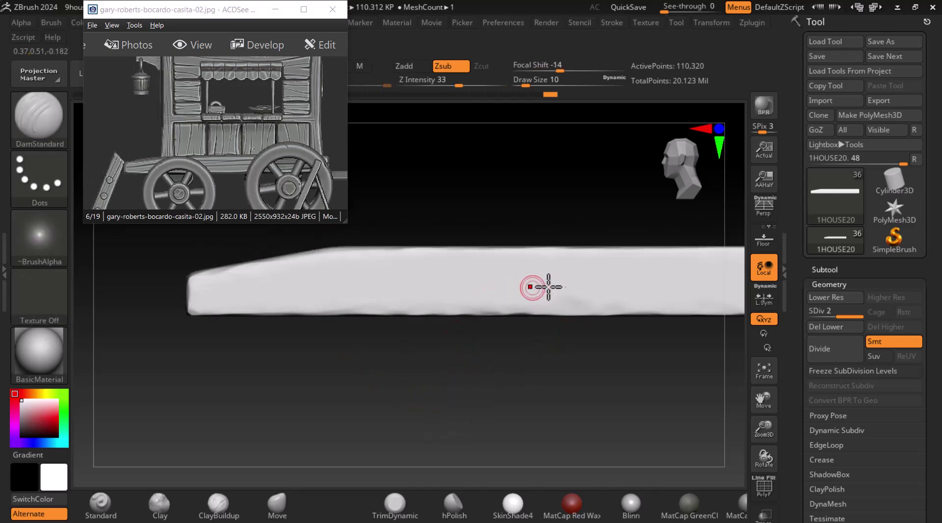
Carve long grain lines with DamStandard below the outer plank's upper side edge, from the middle to the tapered tip
key("ctrl")
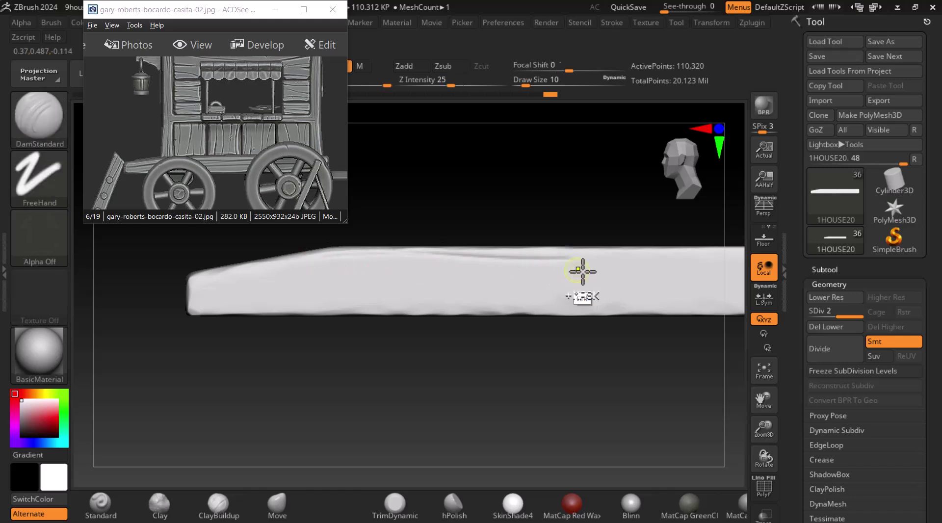
left_click_drag(572, 260, 418, 253)
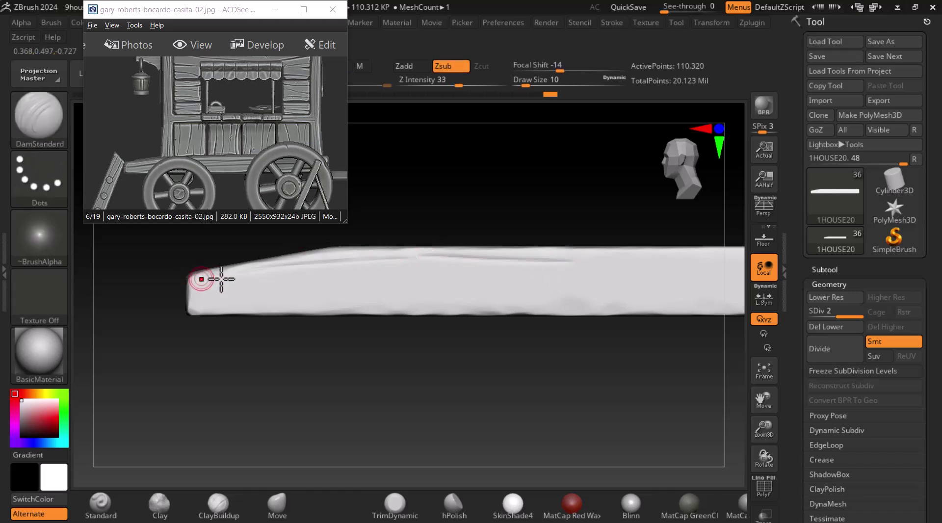
left_click_drag(230, 279, 205, 281)
left_click_drag(510, 290, 237, 292)
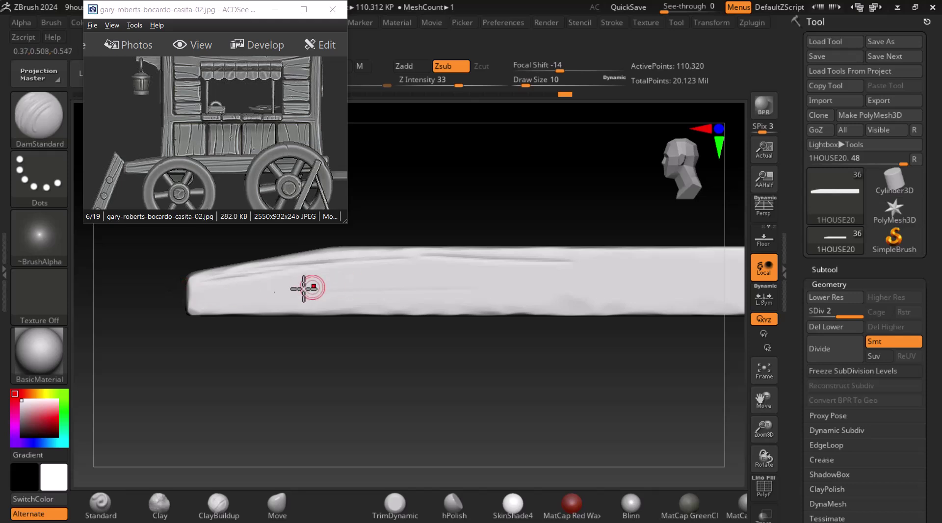
left_click_drag(557, 366, 473, 353)
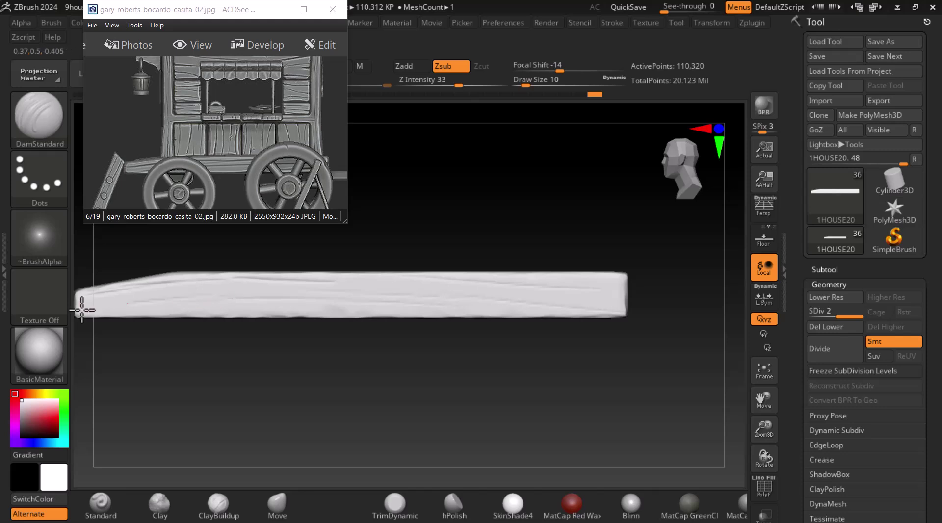
Extend the carved grain along the plank's side from the tapered end to the square end
left_click_drag(292, 342, 408, 345, "alt")
left_click_drag(206, 303, 433, 316)
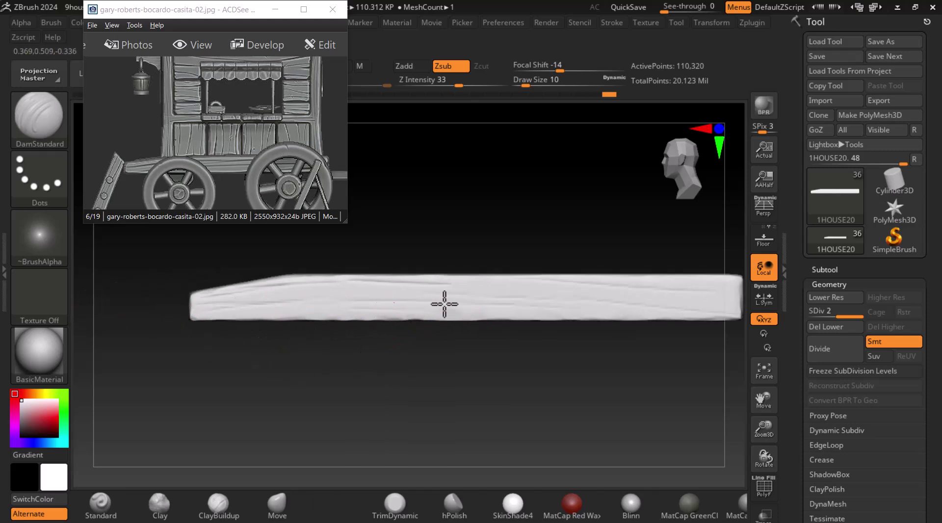
mouse_move(641, 308)
left_mouse_down()
mouse_move(603, 381)
mouse_move(643, 329)
left_mouse_up()
left_click(627, 313)
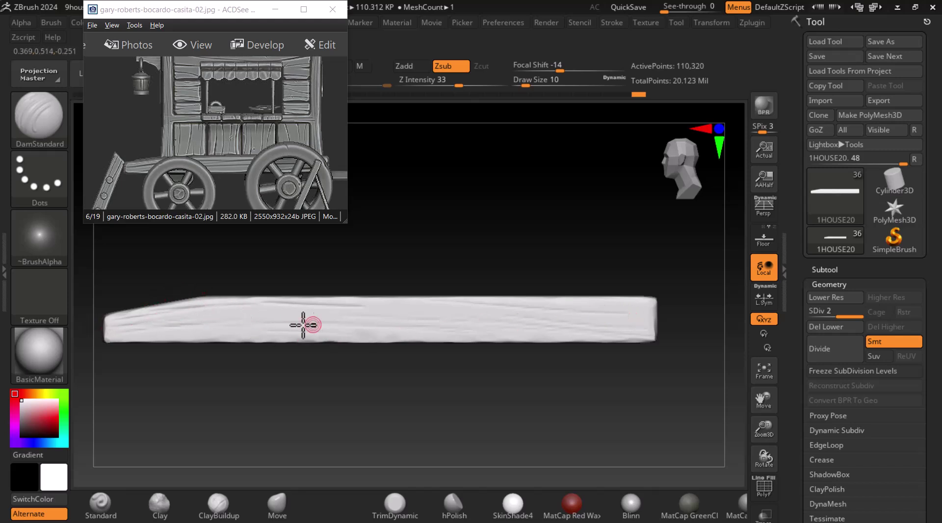
Fill the middle of the plank's side with further long, slightly curved grain lines
left_click(282, 321)
mouse_move(456, 324)
left_mouse_down()
mouse_move(361, 324)
mouse_move(576, 331)
mouse_move(436, 329)
left_mouse_up()
left_click_drag(269, 319, 529, 319)
left_click(494, 316)
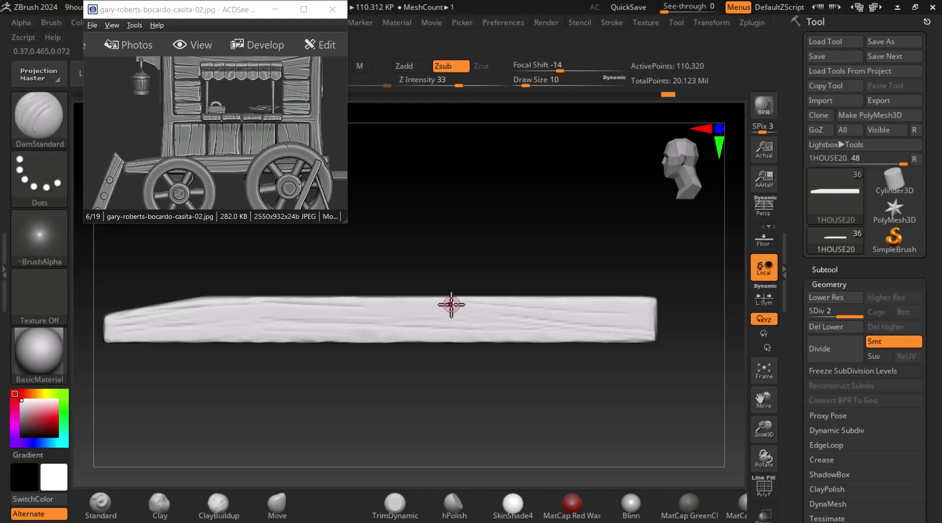
left_click_drag(389, 307, 353, 307)
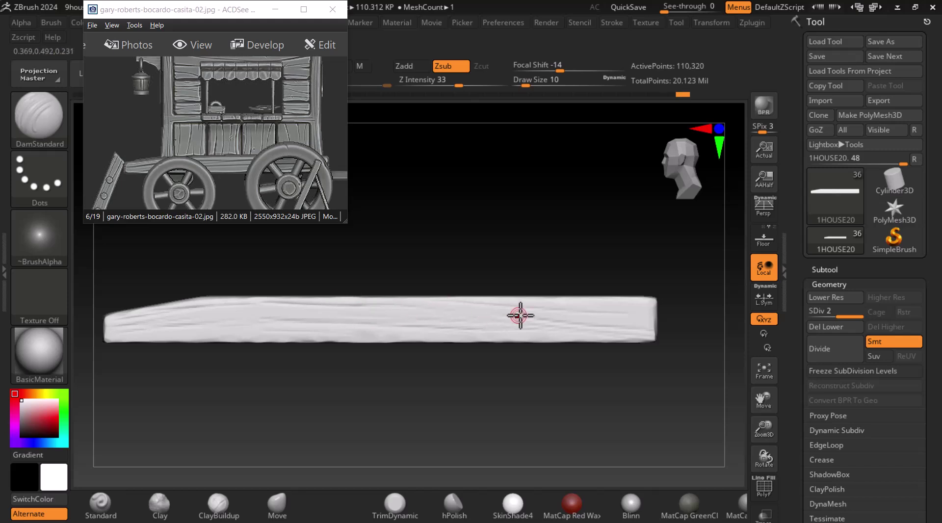
left_click_drag(520, 305, 549, 308)
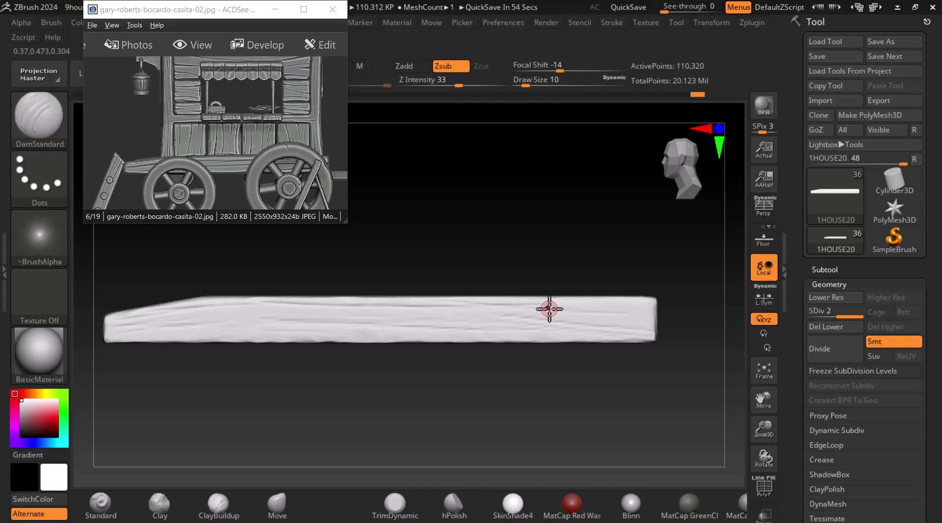
Deepen the grain near the plank's upper side edge and add strokes around the taper
mouse_move(459, 282)
left_mouse_down()
mouse_move(510, 260)
mouse_move(513, 283)
left_mouse_up()
mouse_move(523, 363)
left_mouse_down()
mouse_move(517, 369)
mouse_move(567, 374)
left_mouse_up()
left_click(621, 308)
left_click(347, 300)
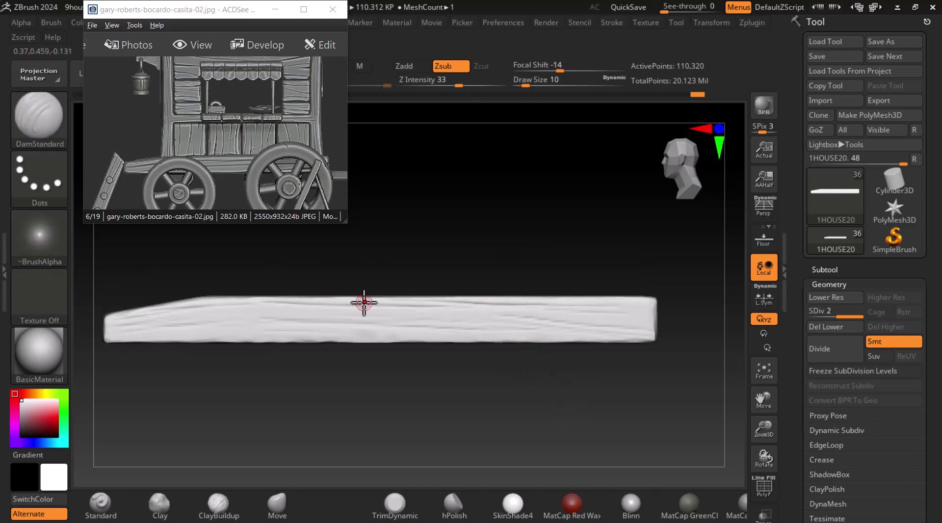
left_click(155, 322)
left_click(297, 324)
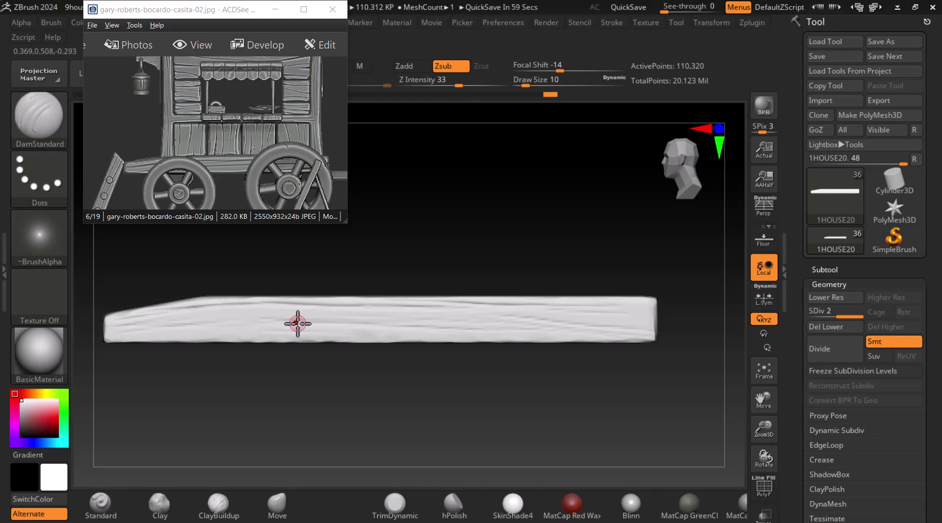
Subdivide the planks to level 3 and sharpen the grain lines along the side's centre toward both ends
left_click_drag(456, 248, 292, 305)
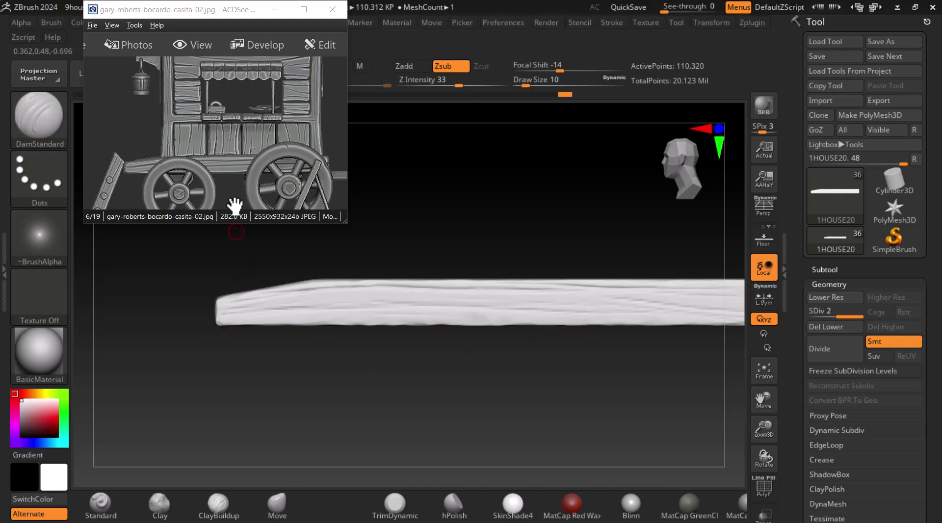
left_click_drag(591, 339, 510, 378)
key("ctrl+d")
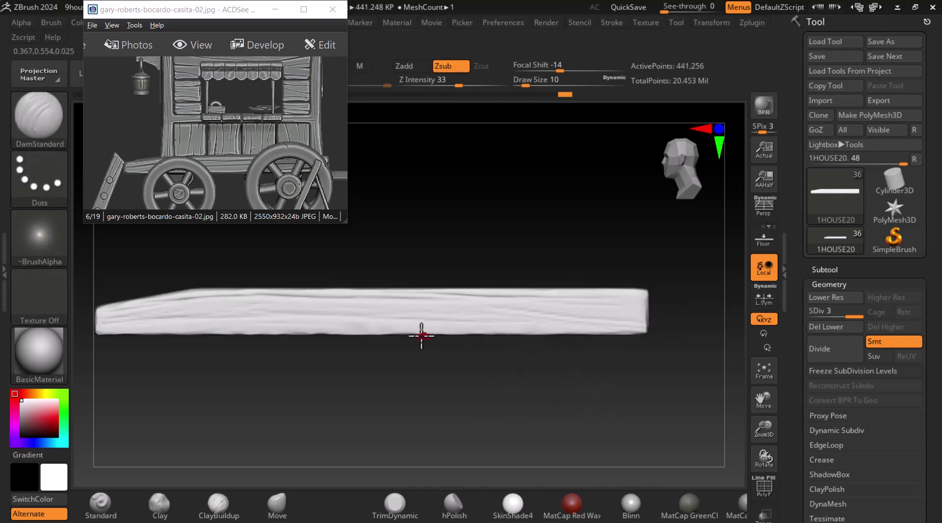
left_click_drag(445, 311, 631, 323)
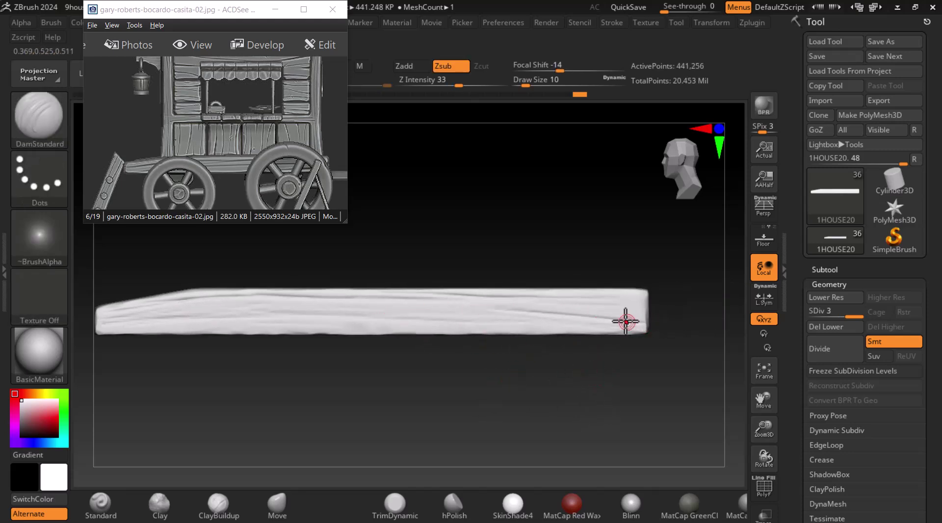
left_click_drag(343, 314, 471, 315)
mouse_move(305, 321)
left_mouse_down()
mouse_move(189, 309)
mouse_move(338, 311)
mouse_move(190, 326)
left_mouse_up()
Carve crisper grain cracks running from the tapered tip toward the middle of the plank's side
left_click_drag(331, 247, 460, 231, "alt")
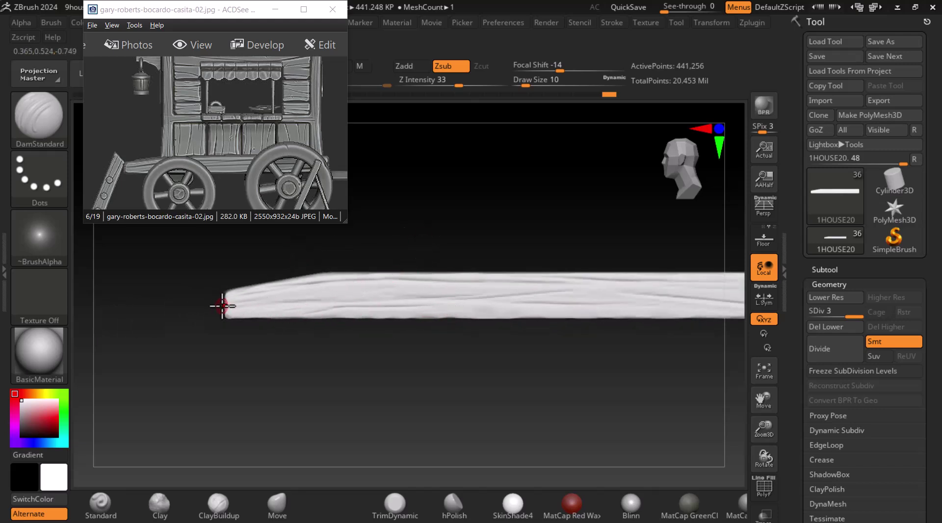
left_click_drag(215, 308, 459, 355)
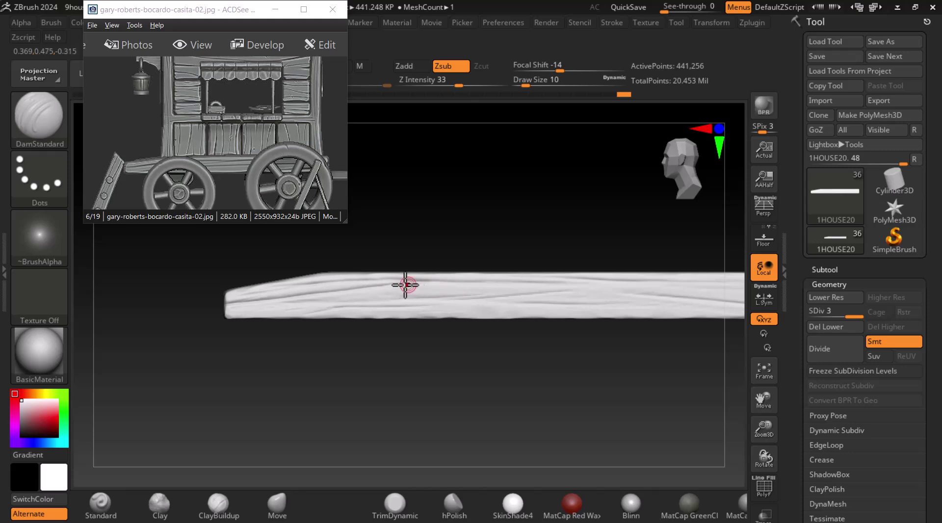
left_click_drag(627, 250, 481, 225, "alt")
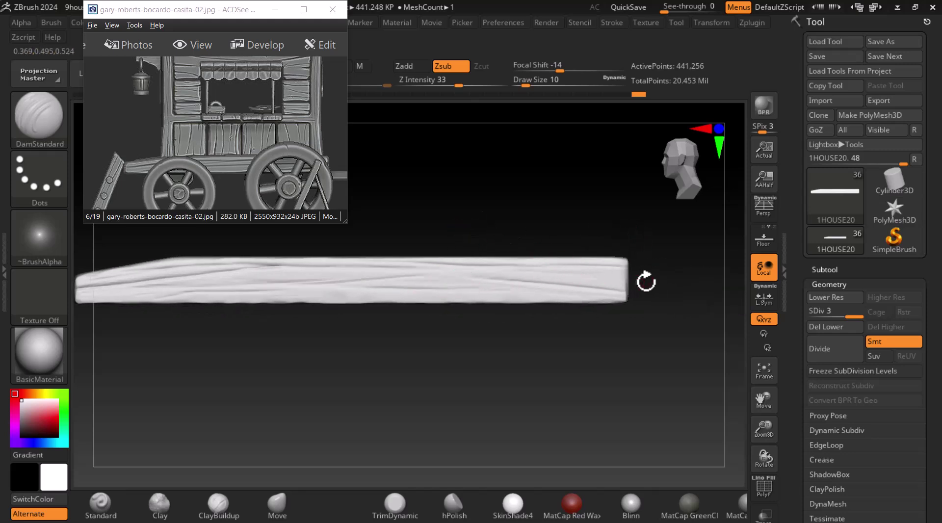
Face the planks' square ends and enlarge the reference on the plank ends in the wagon's back view
mouse_move(610, 359)
left_mouse_down()
mouse_move(578, 389)
mouse_move(612, 373)
left_mouse_up()
left_click_drag(297, 155, 167, 160)
left_click_drag(233, 153, 220, 139)
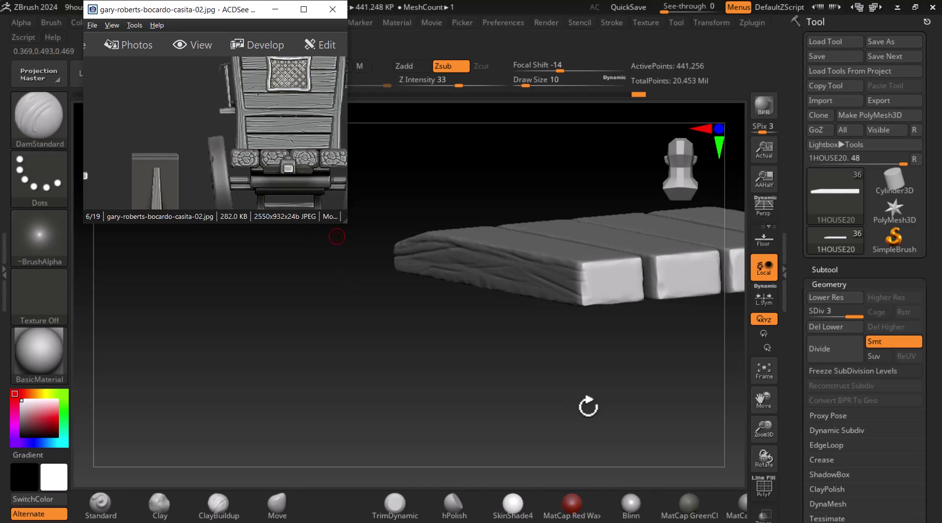
left_click_drag(308, 188, 282, 196)
left_click_drag(559, 387, 490, 419)
left_click_drag(330, 178, 312, 176)
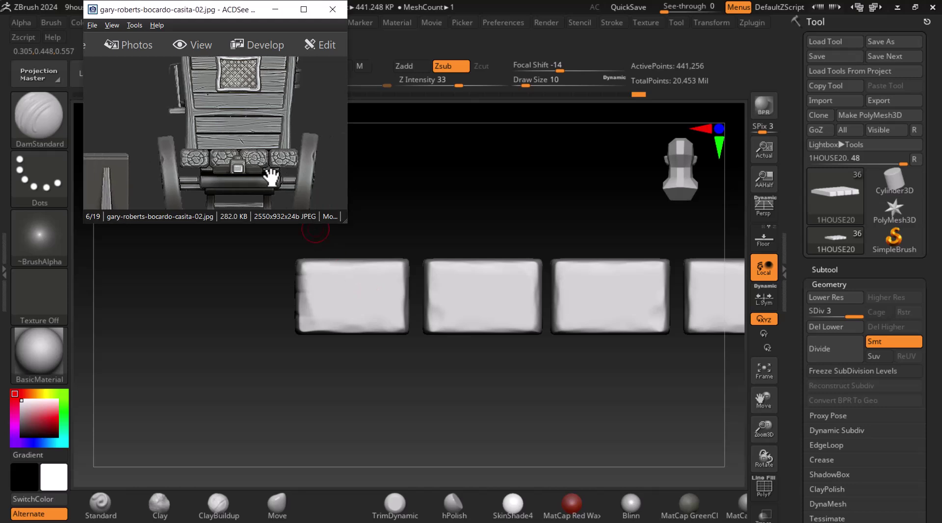
scroll(271, 177, "up", 3)
left_click(471, 208)
key("shift")
mouse_move(476, 208)
left_mouse_down("alt")
mouse_move(484, 201)
mouse_move(356, 216)
left_mouse_up("alt")
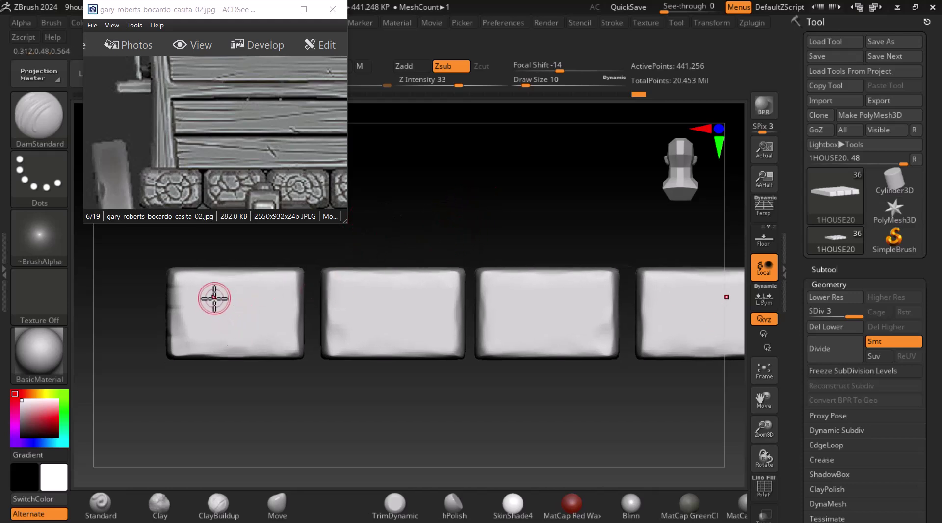
Carve a large rounded growth ring into the outer planks' square end faces with mirrored DamStandard strokes
mouse_move(211, 290)
left_mouse_down()
mouse_move(198, 304)
mouse_move(199, 328)
left_mouse_up()
mouse_move(230, 284)
left_mouse_down()
mouse_move(274, 297)
mouse_move(264, 336)
left_mouse_up()
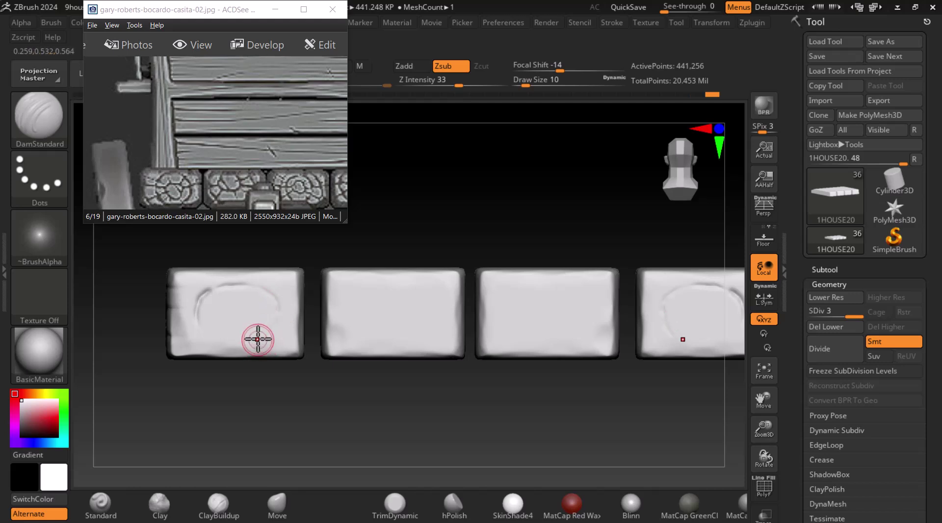
mouse_move(210, 349)
left_mouse_down()
mouse_move(249, 347)
mouse_move(273, 322)
mouse_move(254, 347)
left_mouse_up()
Carve a small inner growth ring and the first radial cracks into the outer planks' end faces with mirrored DamStandard strokes
left_click_drag(276, 313, 260, 316)
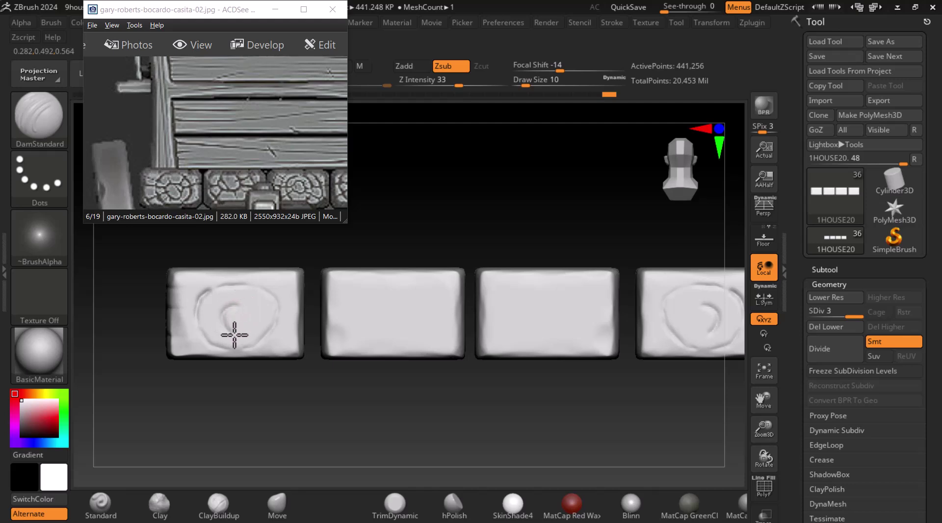
left_click_drag(251, 311, 224, 308)
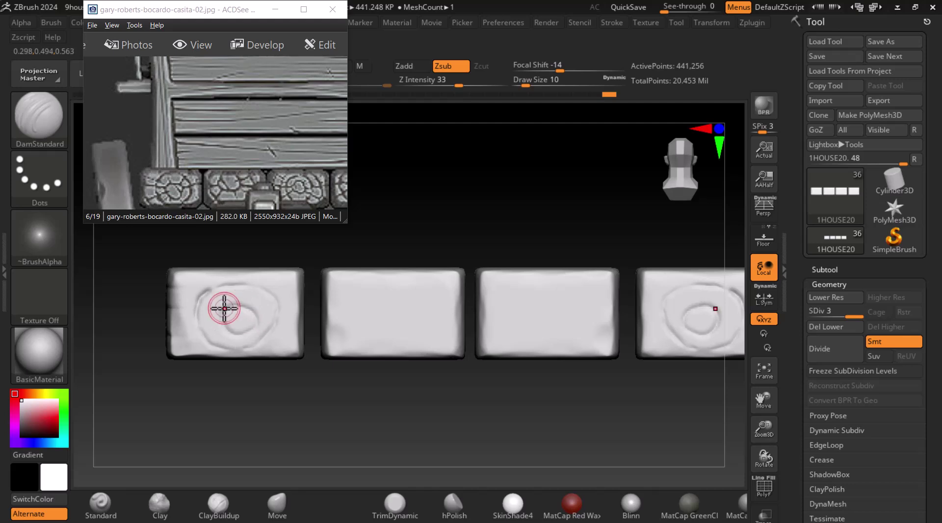
mouse_move(284, 293)
left_mouse_down()
mouse_move(252, 309)
mouse_move(288, 280)
mouse_move(263, 282)
left_mouse_up()
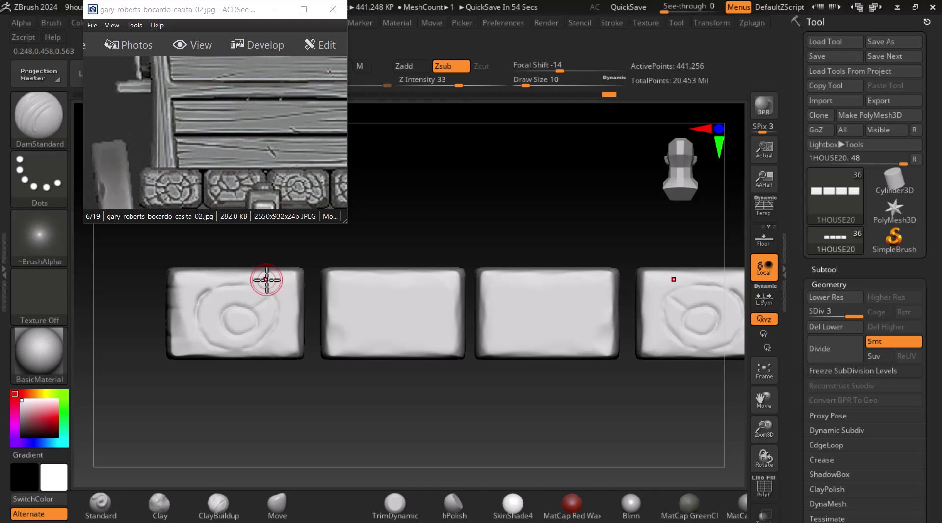
mouse_move(300, 289)
left_mouse_down()
mouse_move(261, 322)
mouse_move(301, 306)
mouse_move(294, 311)
left_mouse_up()
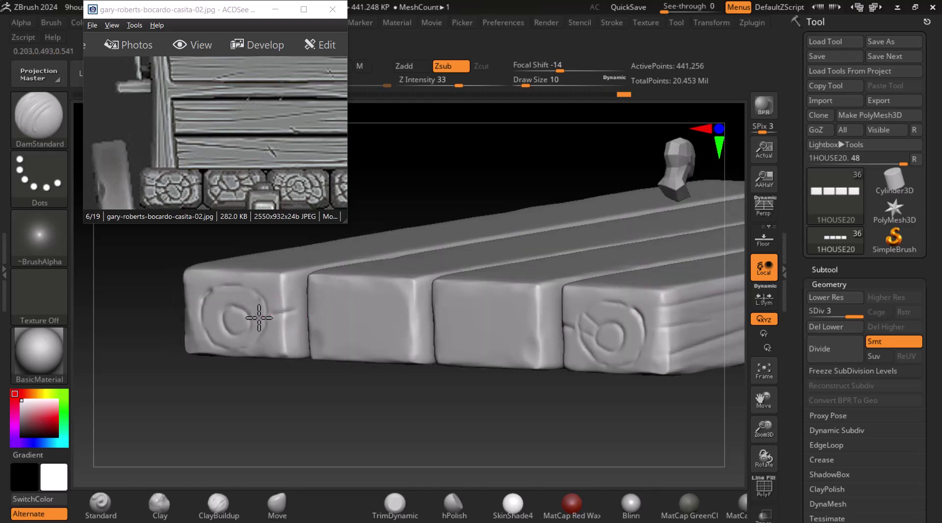
left_click_drag(335, 416, 376, 397)
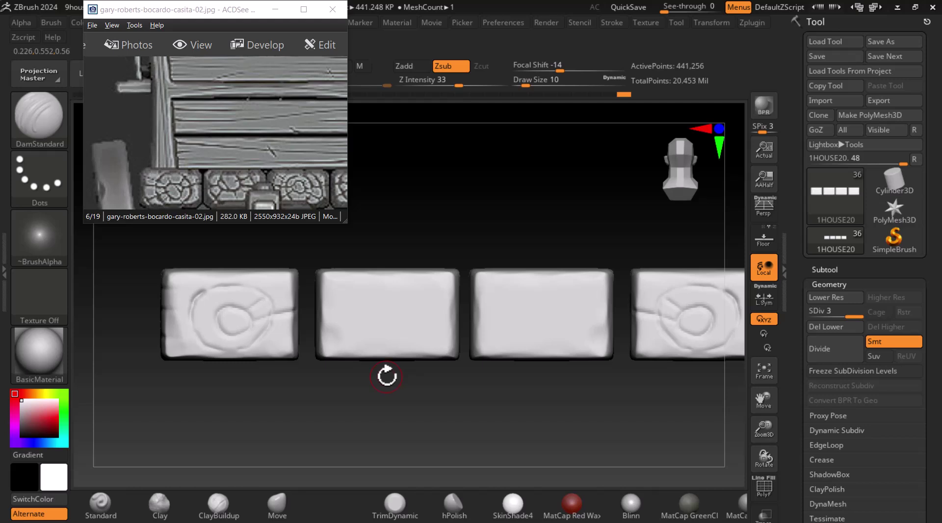
Carve more radial cracks from the rings toward the edges and corners of the outer planks' end faces, and deepen the inner ring
mouse_move(301, 376)
left_mouse_down("alt")
mouse_move(311, 391)
mouse_move(344, 367)
left_mouse_up("alt")
left_click_drag(273, 300, 216, 325)
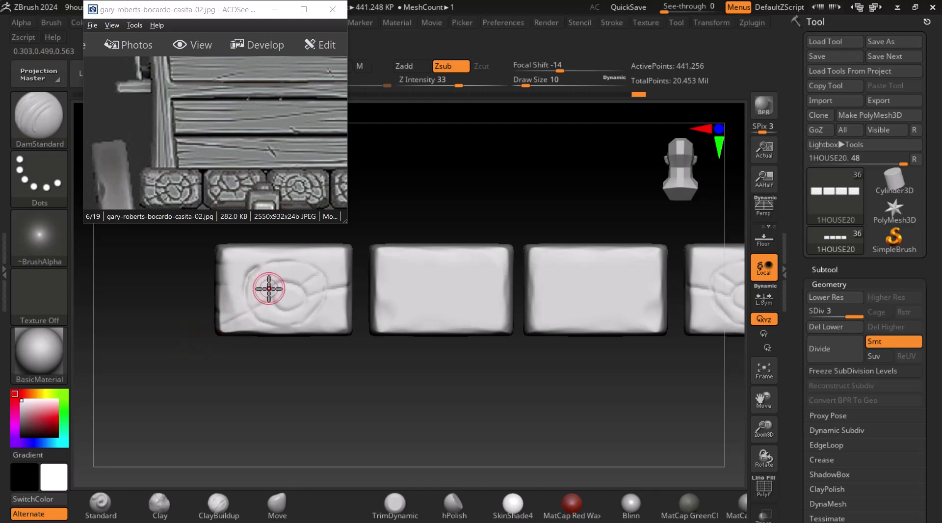
left_click_drag(255, 277, 219, 254)
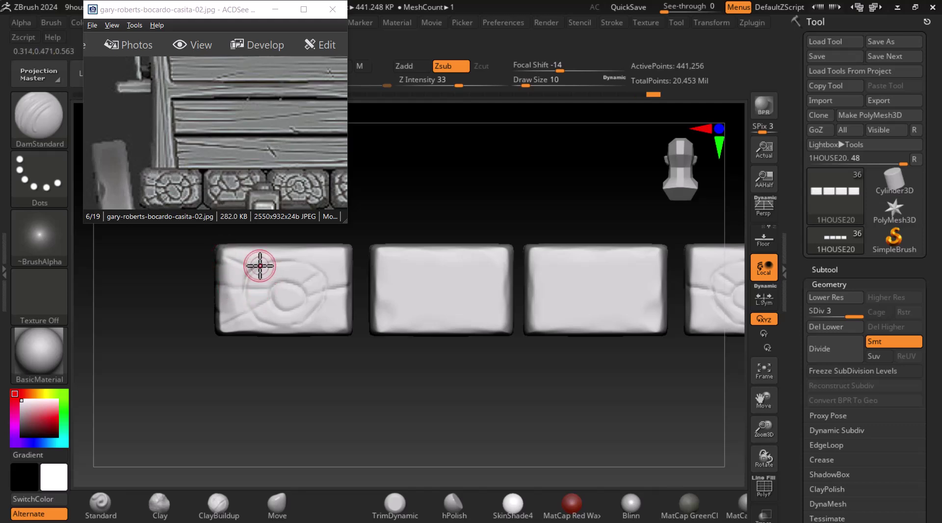
mouse_move(260, 265)
left_mouse_down()
mouse_move(311, 267)
mouse_move(294, 286)
mouse_move(272, 269)
mouse_move(290, 311)
mouse_move(234, 337)
left_mouse_up()
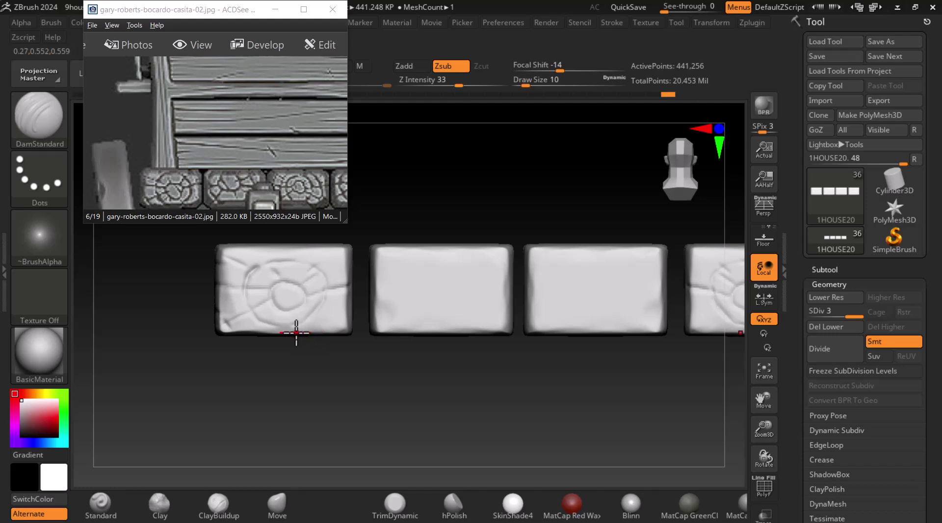
left_click_drag(331, 325, 243, 329)
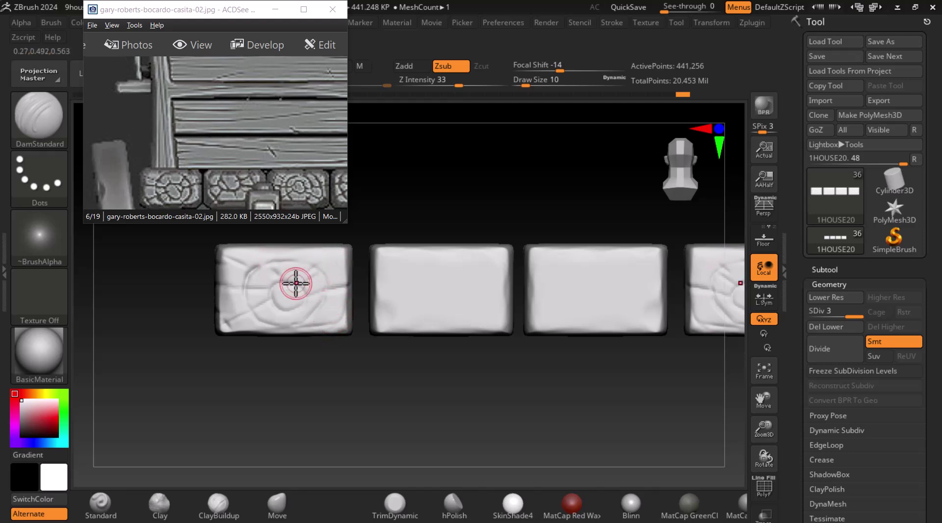
left_click_drag(293, 283, 312, 305)
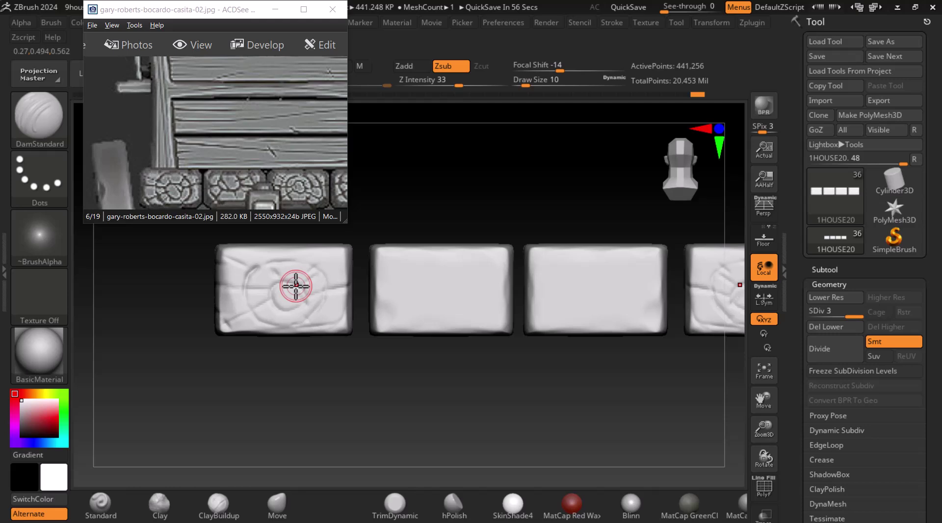
left_click_drag(314, 348, 316, 376, "alt")
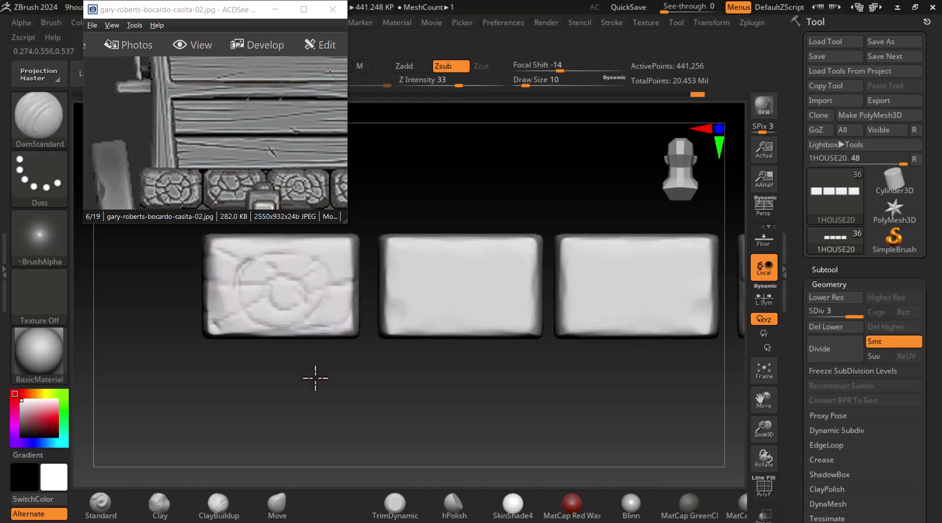
left_click_drag(347, 246, 330, 253)
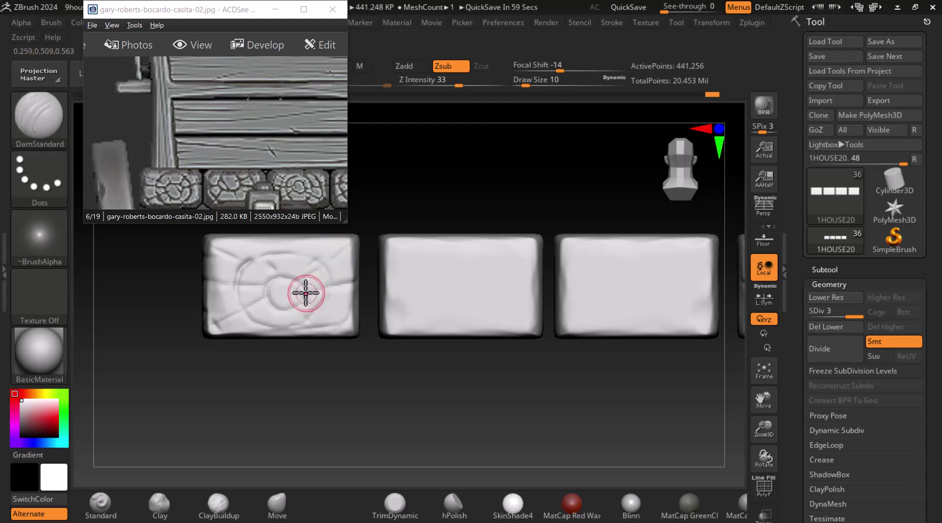
Carve a short ring arc into both inner planks' end faces and turn off X-axis symmetry
left_click_drag(484, 374, 395, 393, "alt")
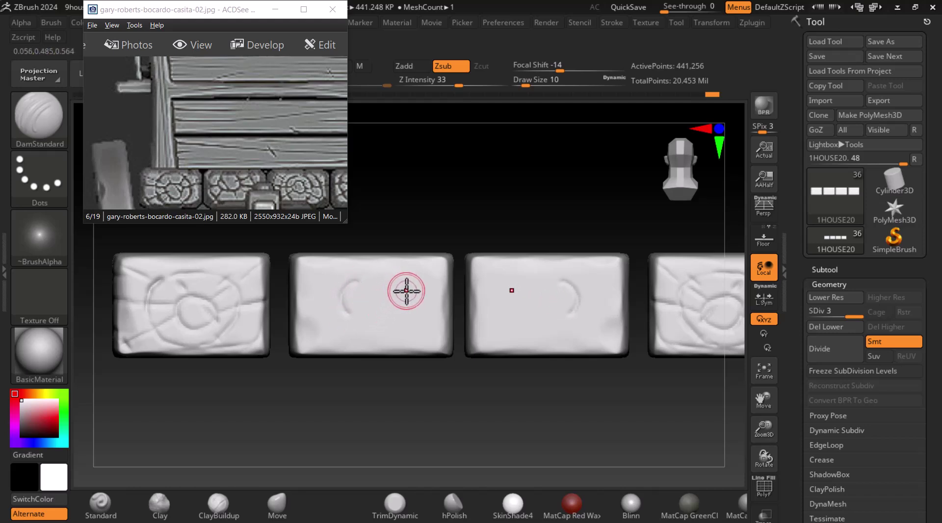
left_click_drag(343, 169, 296, 168)
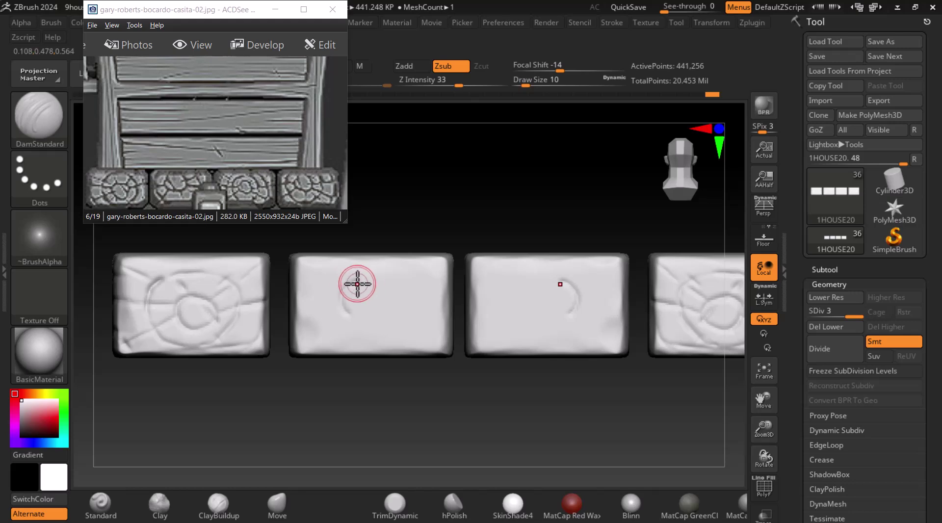
left_click(706, 25)
left_click(700, 24)
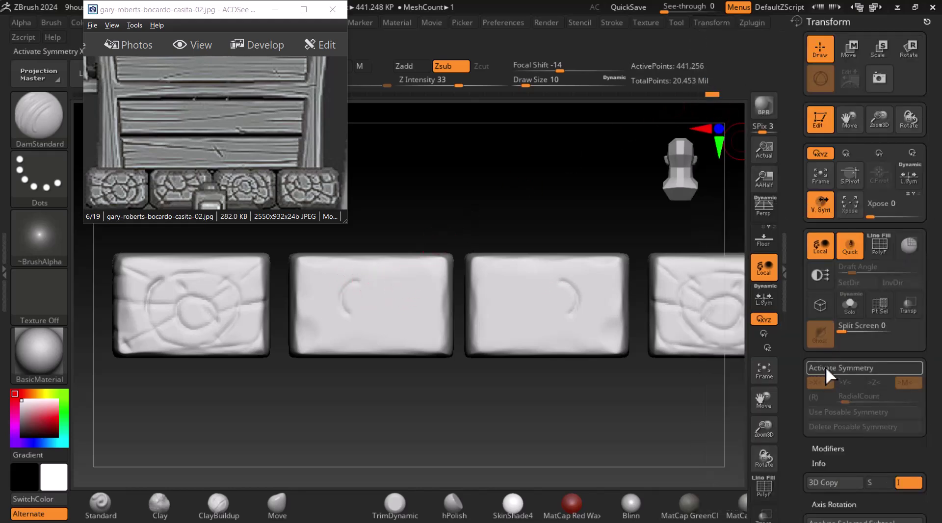
left_click(834, 369)
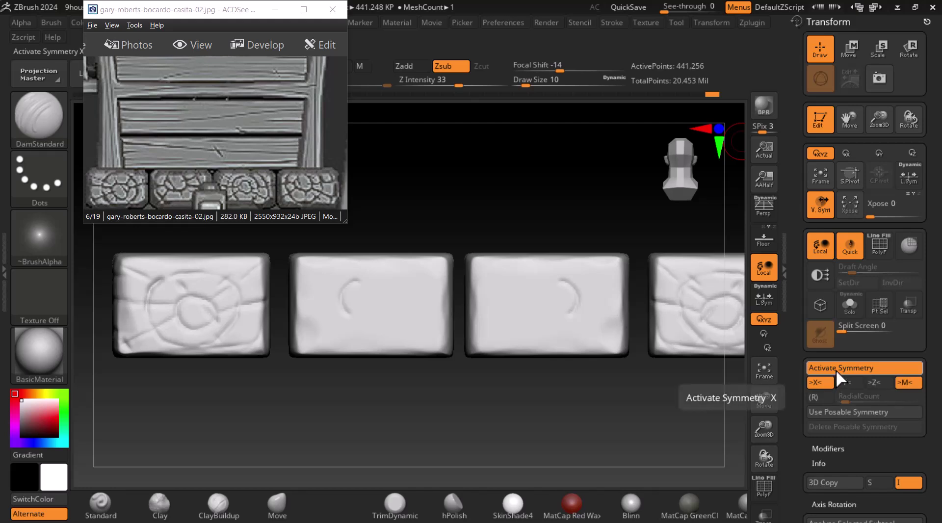
left_click(815, 381)
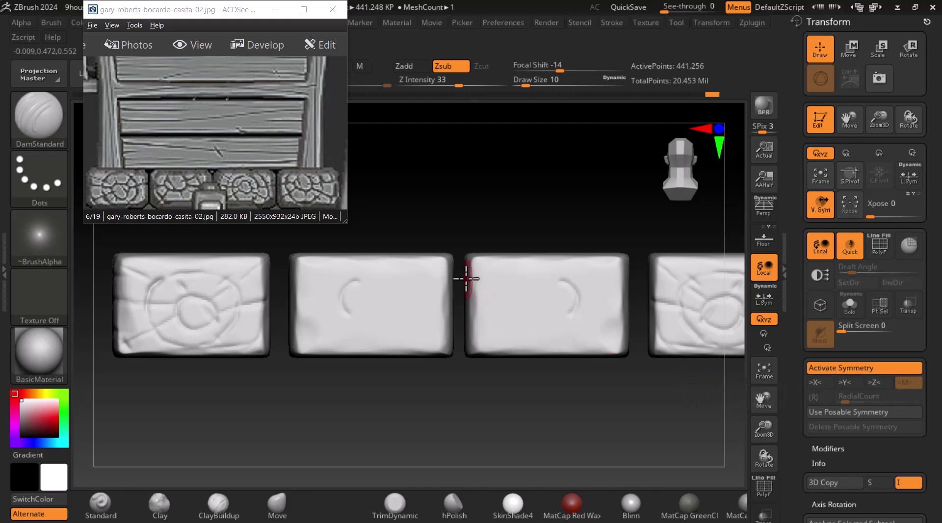
Carve a round growth ring with cracks radiating to the edges into the second plank's end face, without mirroring
key("ctrl+z")
mouse_move(365, 282)
left_mouse_down()
mouse_move(361, 267)
mouse_move(399, 282)
mouse_move(381, 303)
mouse_move(347, 311)
mouse_move(395, 279)
mouse_move(343, 326)
mouse_move(347, 302)
mouse_move(350, 318)
mouse_move(330, 336)
mouse_move(373, 317)
mouse_move(385, 326)
mouse_move(400, 311)
mouse_move(451, 317)
mouse_move(447, 308)
left_mouse_up()
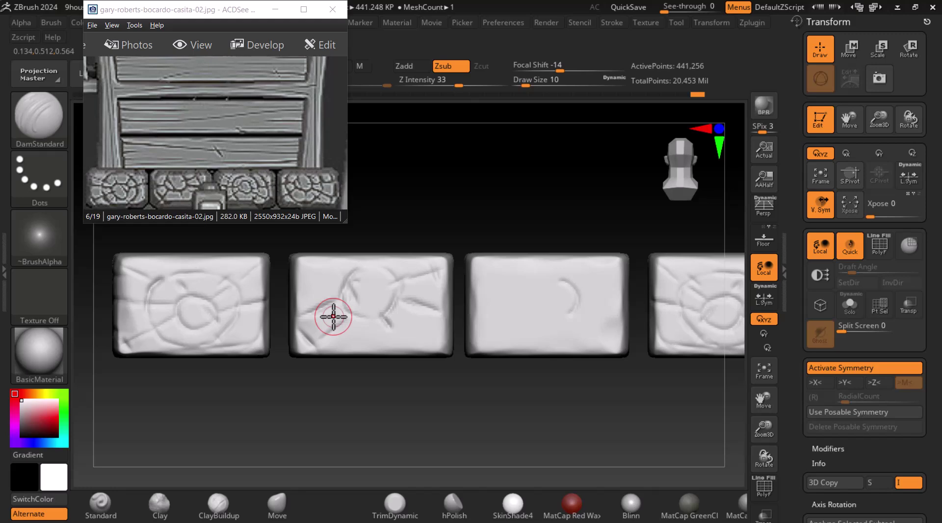
mouse_move(458, 395)
left_mouse_down()
mouse_move(475, 427)
mouse_move(451, 404)
mouse_move(480, 415)
mouse_move(458, 418)
mouse_move(430, 379)
left_mouse_up()
Flatten the second plank's lower outer corner around the cracks with TrimDynamic at draw size 18
left_click(395, 503)
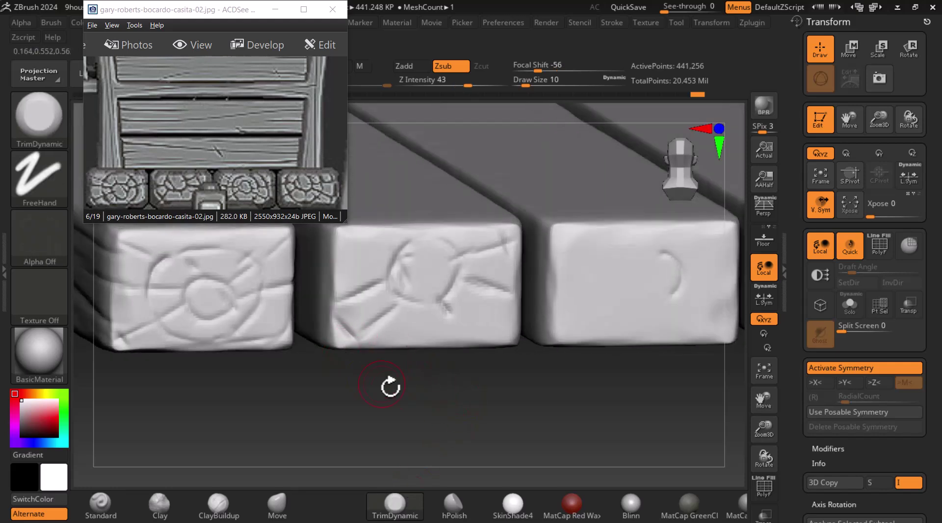
left_click_drag(332, 322, 336, 340)
left_click_drag(441, 397, 481, 385, "shift")
left_click_drag(361, 320, 368, 338)
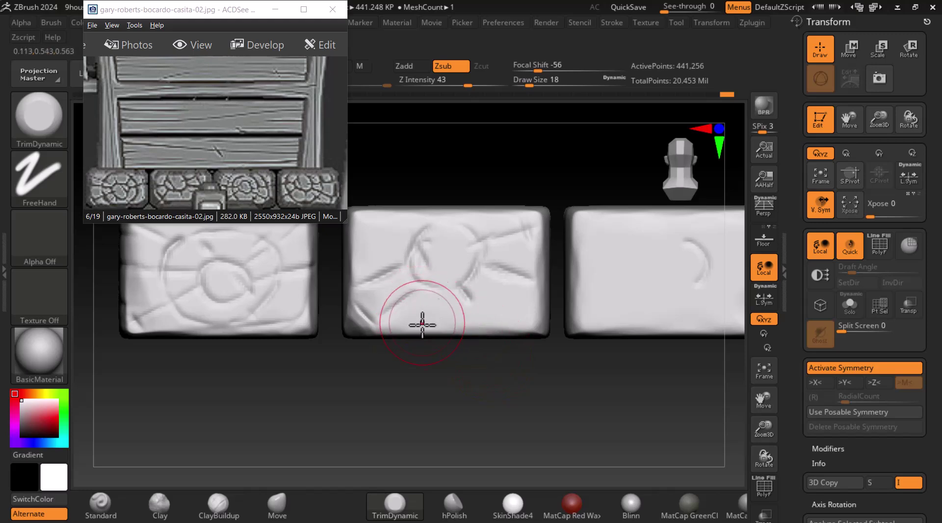
Carve finer cracks at the second plank's upper corner and along the top of its ring with DamStandard at draw size 9
left_click(39, 118)
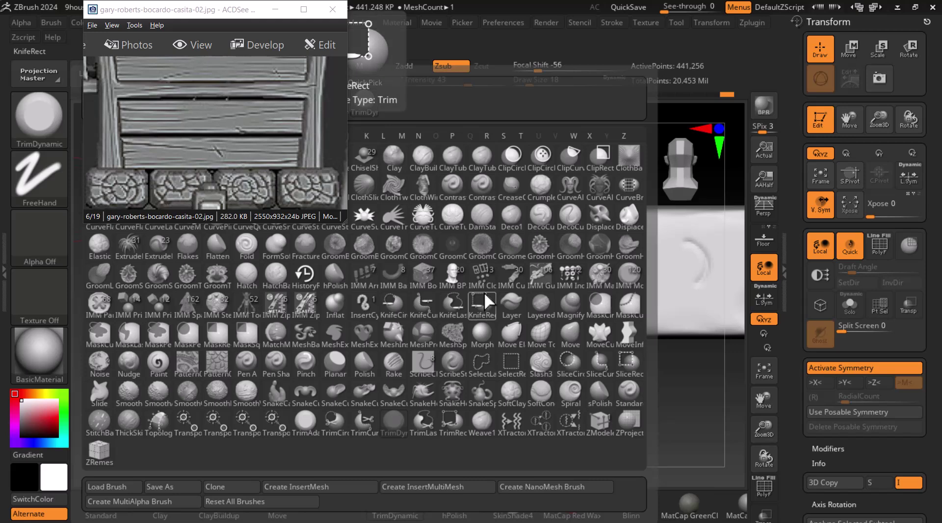
left_click(484, 288)
left_click(485, 215)
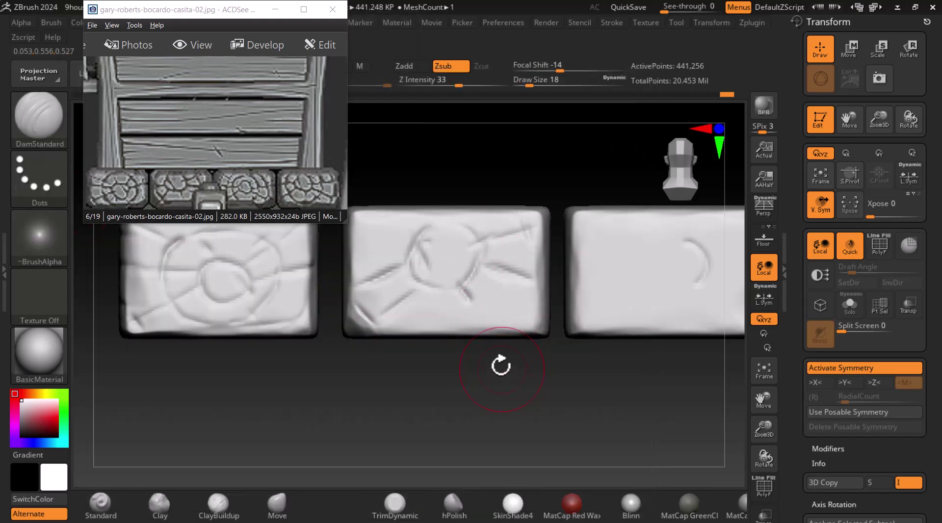
key("bracketleft")
key("bracketleft")
key("bracketleft")
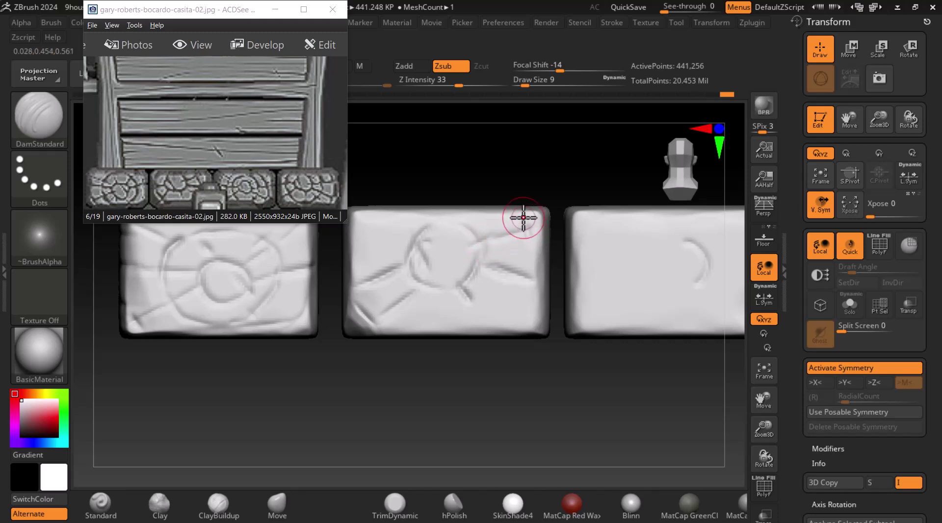
left_click_drag(520, 215, 487, 240)
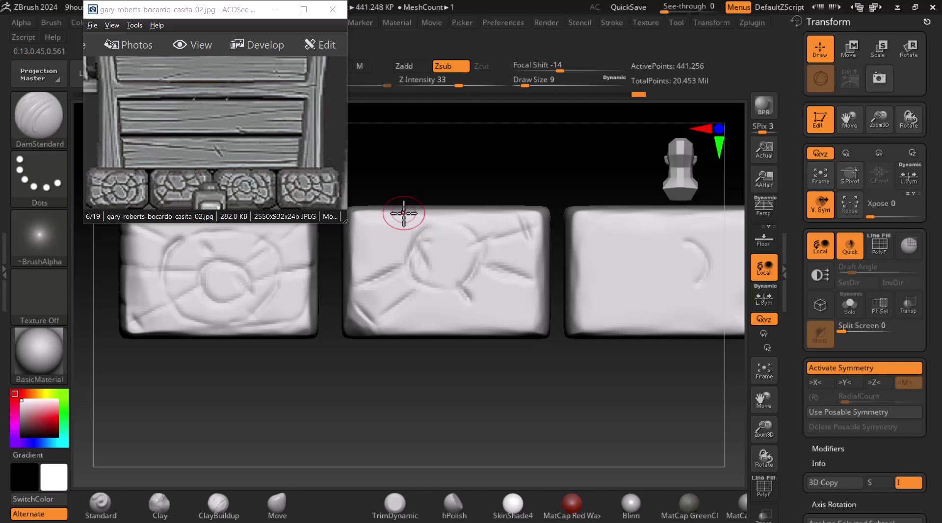
left_click_drag(420, 230, 451, 222)
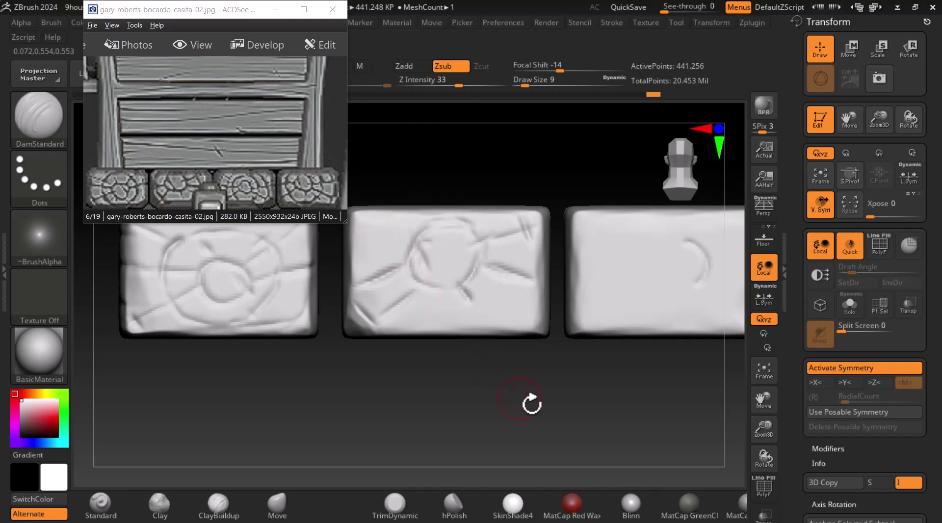
Carve a shallow crack along the lower edge of the second plank's end face
left_click_drag(587, 397, 551, 390, "alt")
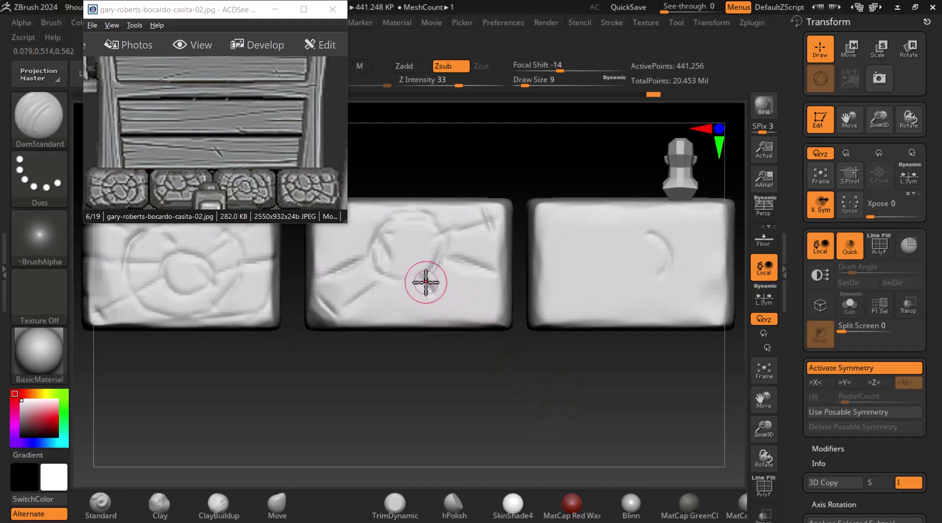
left_click_drag(485, 308, 383, 319)
left_click_drag(515, 378, 556, 411, "alt")
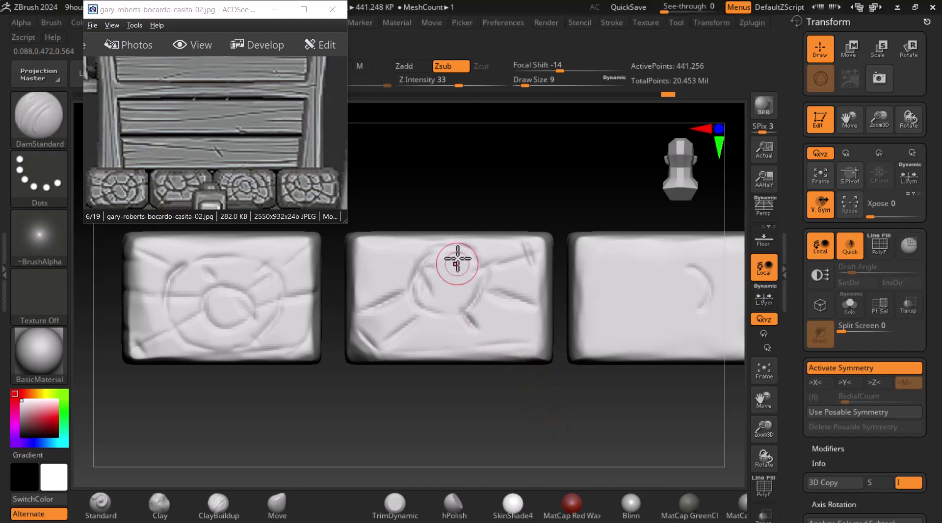
Bevel the upper corner of the second plank's end face with the hPolish brush at draw size 9
left_click(452, 501)
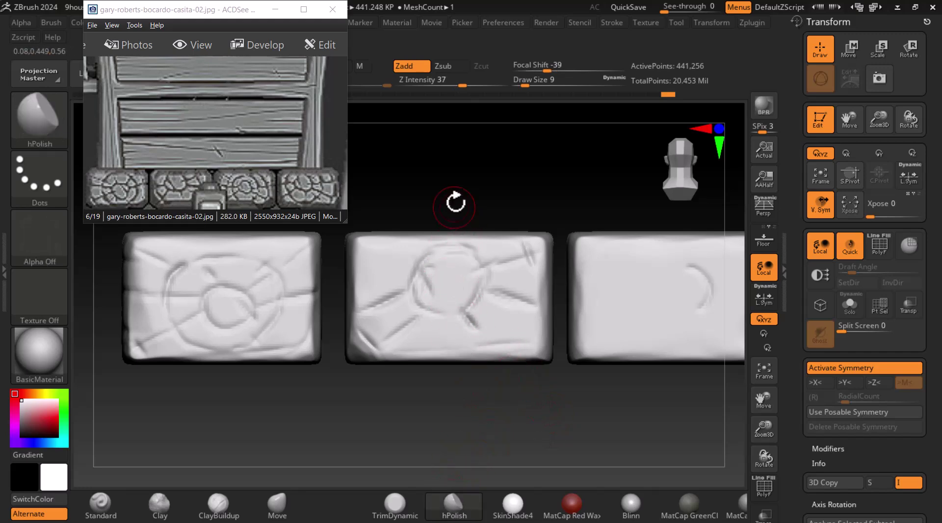
left_click_drag(456, 206, 397, 256)
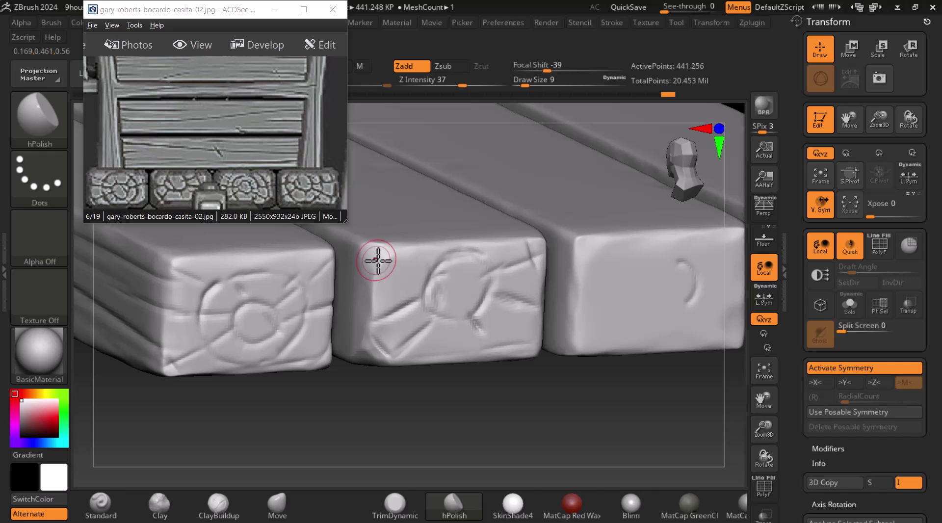
mouse_move(557, 419)
left_mouse_down()
mouse_move(534, 422)
mouse_move(542, 408)
left_mouse_up()
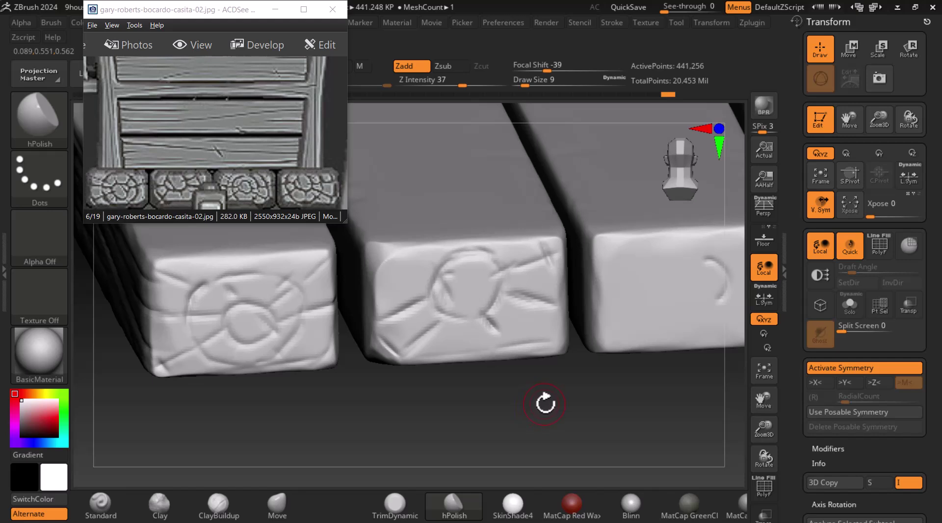
key("shift")
left_click_drag(544, 423, 552, 414, "shift")
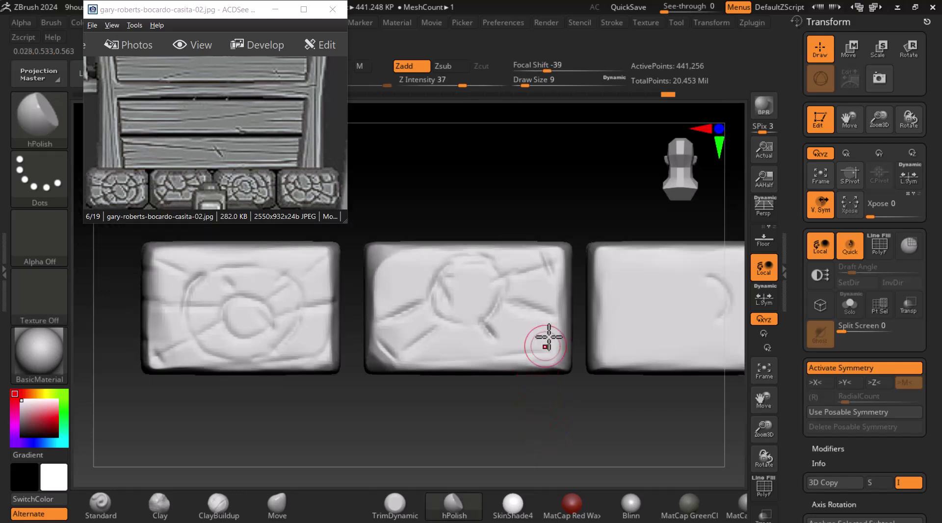
Chip and flatten the third plank's end corners and adjoining top edge with hPolish
left_click_drag(570, 218, 513, 217, "alt")
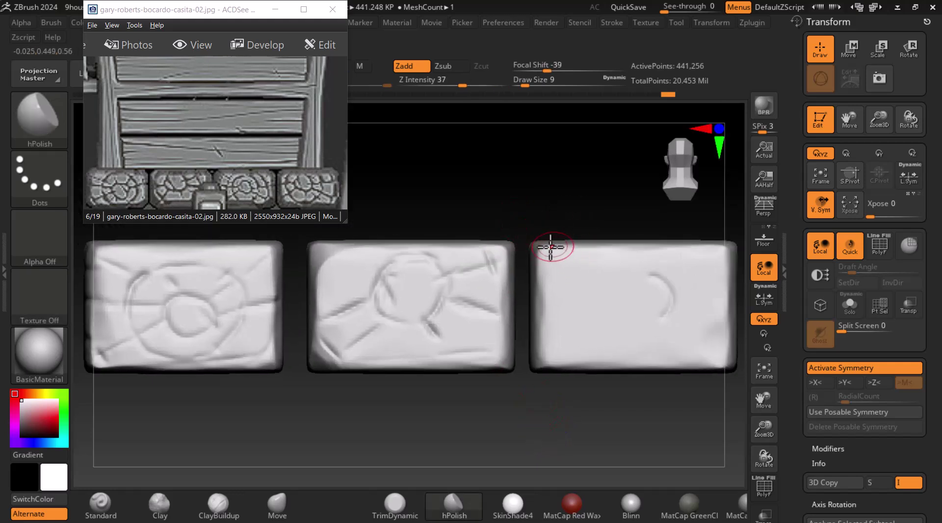
left_click_drag(567, 195, 473, 235)
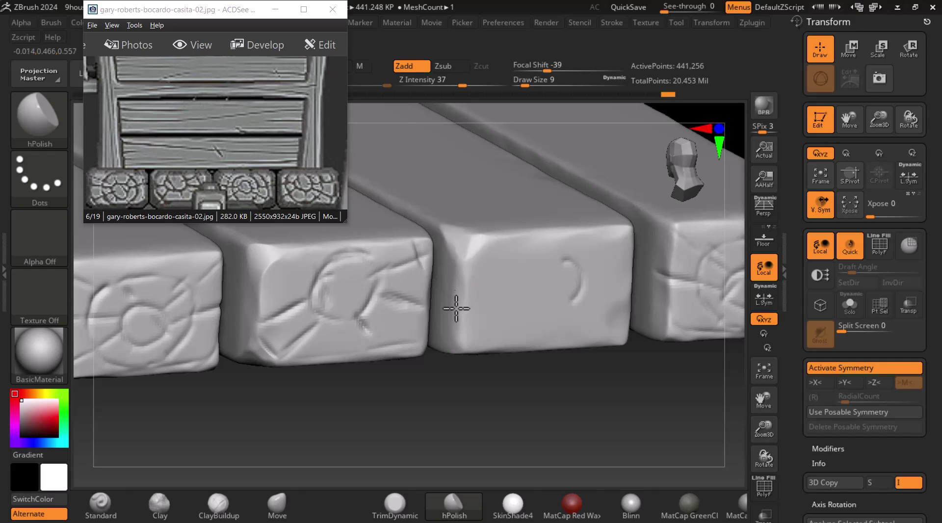
left_click_drag(448, 359, 460, 344)
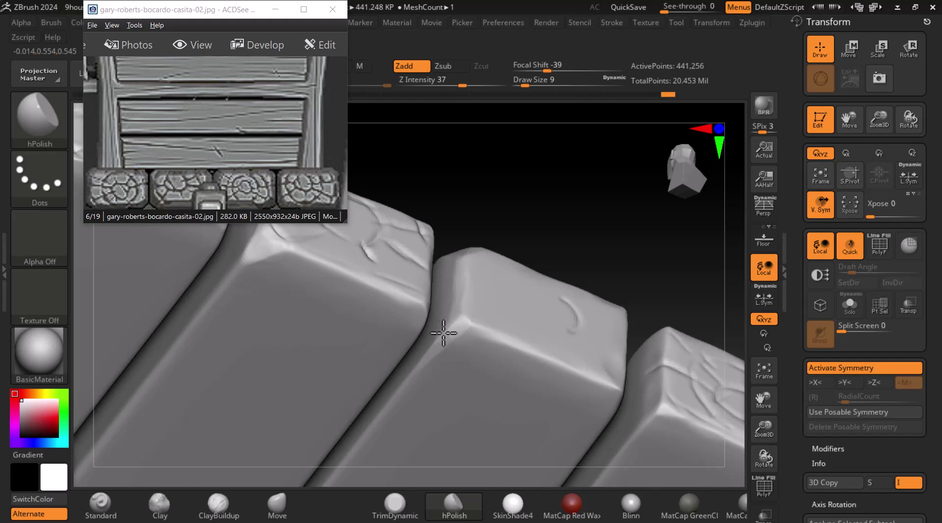
left_click_drag(561, 222, 547, 274)
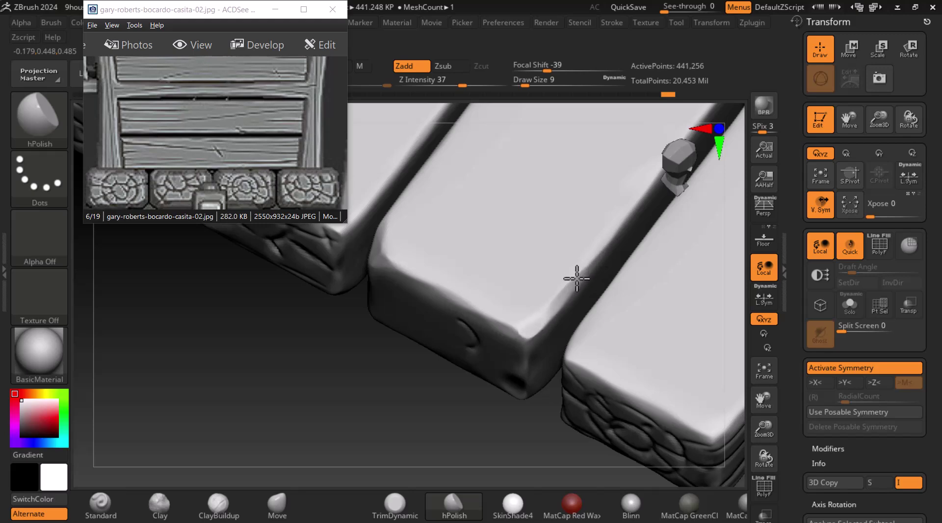
Flatten the third plank's top edge beside its end corner with hPolish at draw size 14, and smooth the bevel
mouse_move(496, 392)
left_mouse_down()
mouse_move(484, 416)
mouse_move(475, 405)
mouse_move(510, 444)
mouse_move(539, 444)
mouse_move(477, 437)
mouse_move(480, 384)
left_mouse_up()
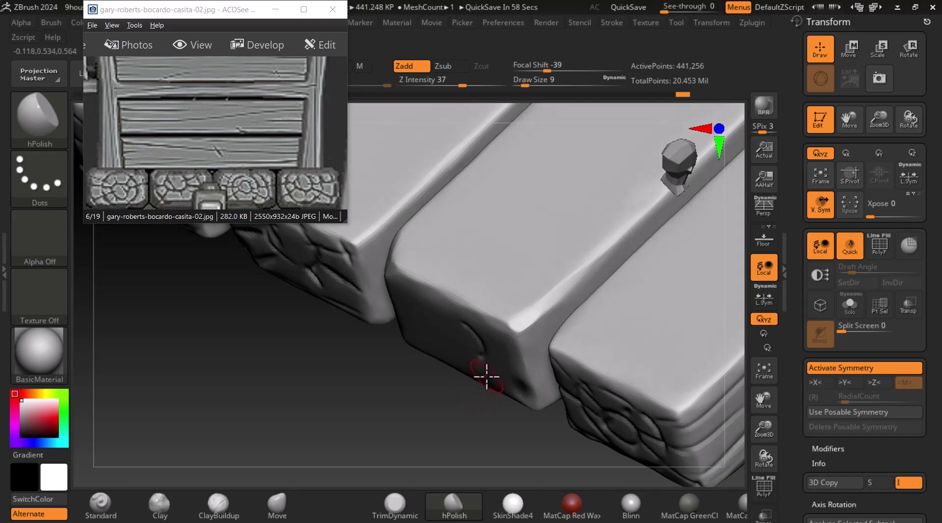
left_click_drag(441, 412, 432, 436)
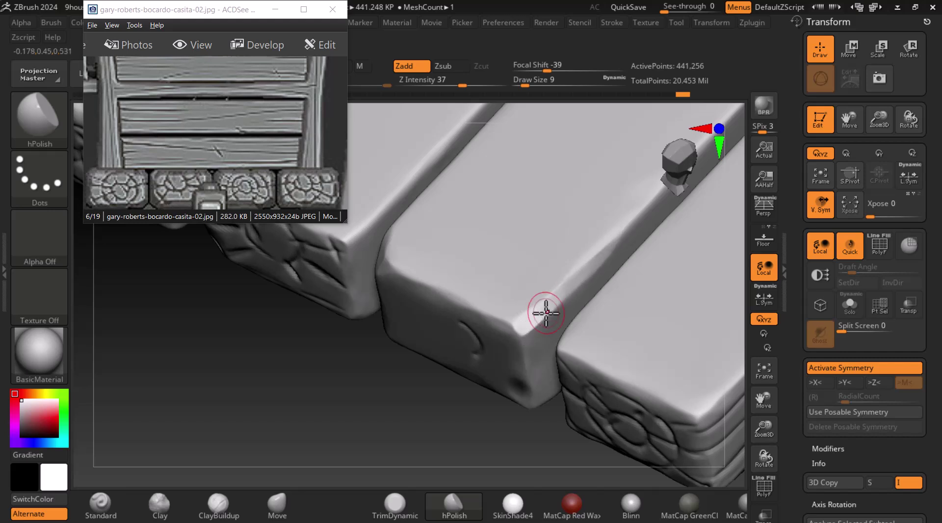
key("bracketright")
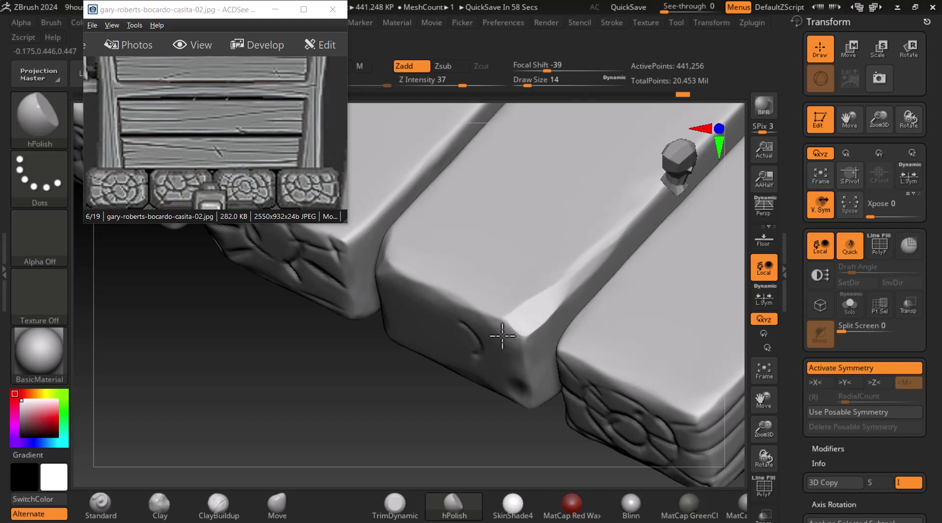
key("shift")
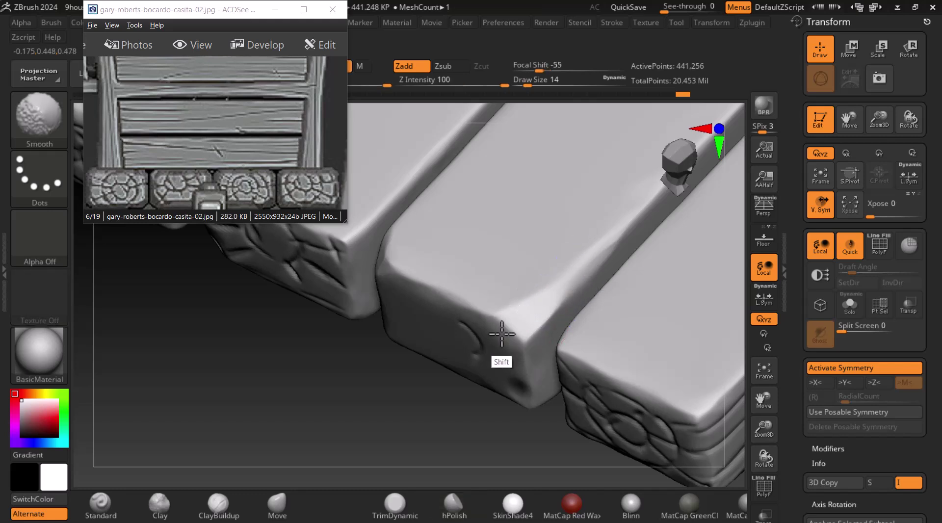
left_click_drag(521, 374, 426, 375, "alt")
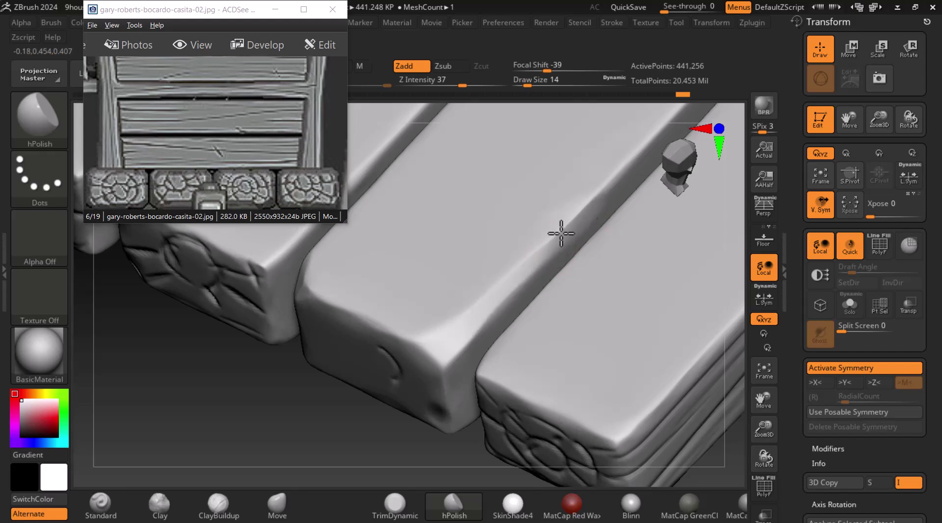
key("shift")
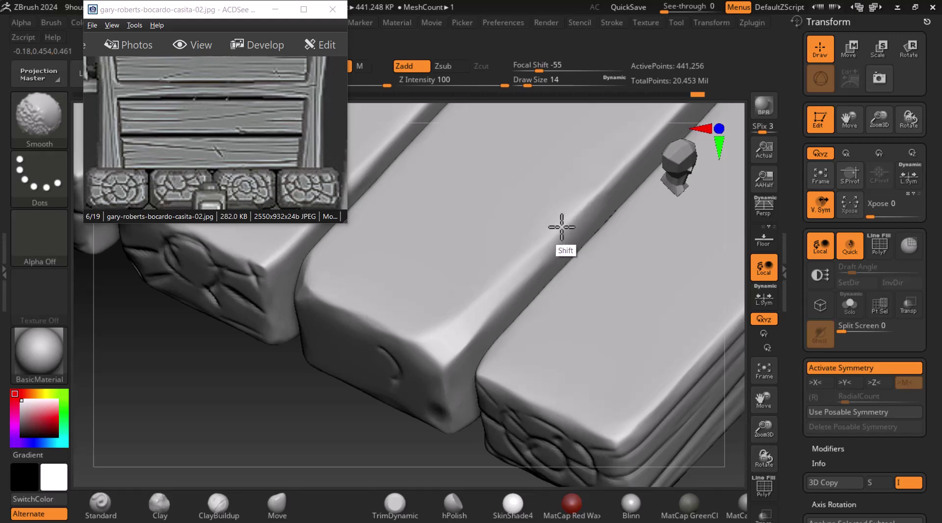
Bevel the side edges and lower corners of the third plank's end face with hPolish at draw size 14
mouse_move(442, 353)
left_mouse_down()
mouse_move(385, 437)
mouse_move(422, 346)
mouse_move(420, 339)
mouse_move(391, 362)
mouse_move(384, 340)
mouse_move(396, 412)
mouse_move(360, 332)
mouse_move(380, 358)
mouse_move(392, 325)
mouse_move(469, 284)
left_mouse_up()
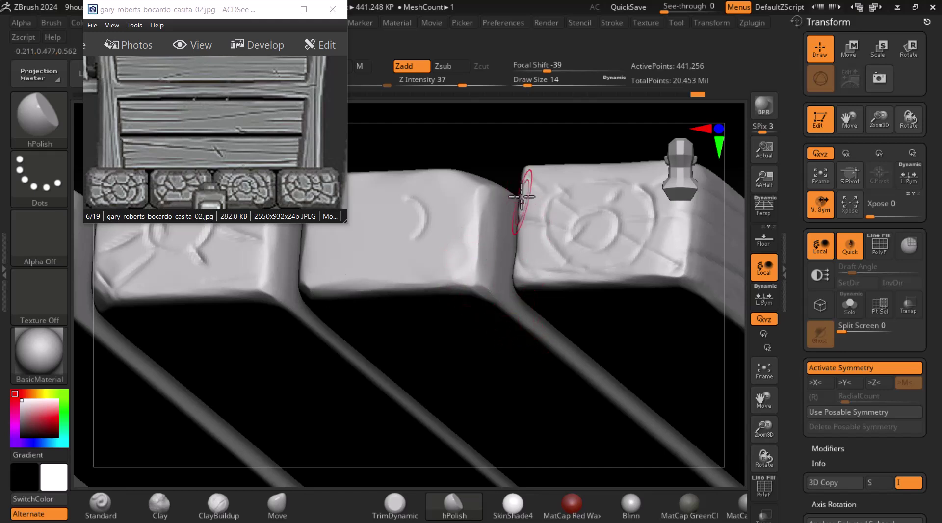
left_click_drag(501, 157, 475, 287)
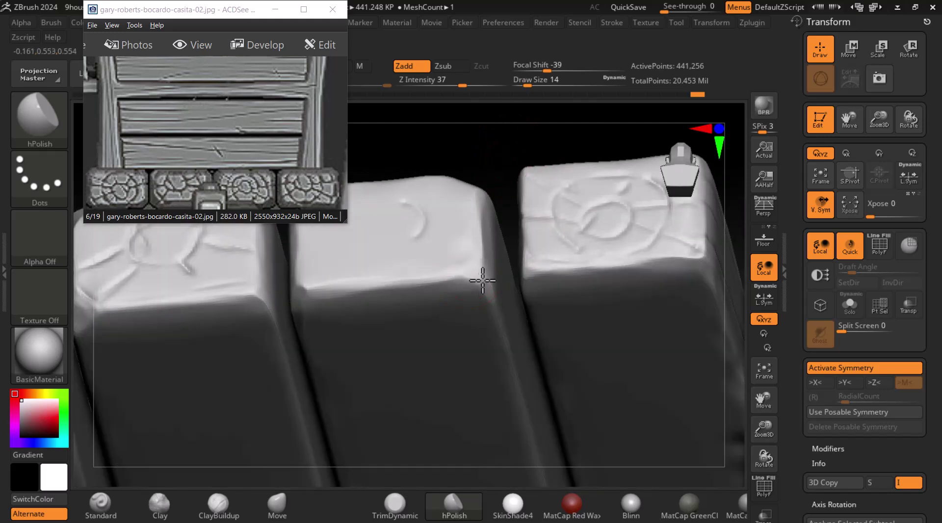
left_click_drag(504, 207, 517, 246)
left_click_drag(456, 278, 502, 310)
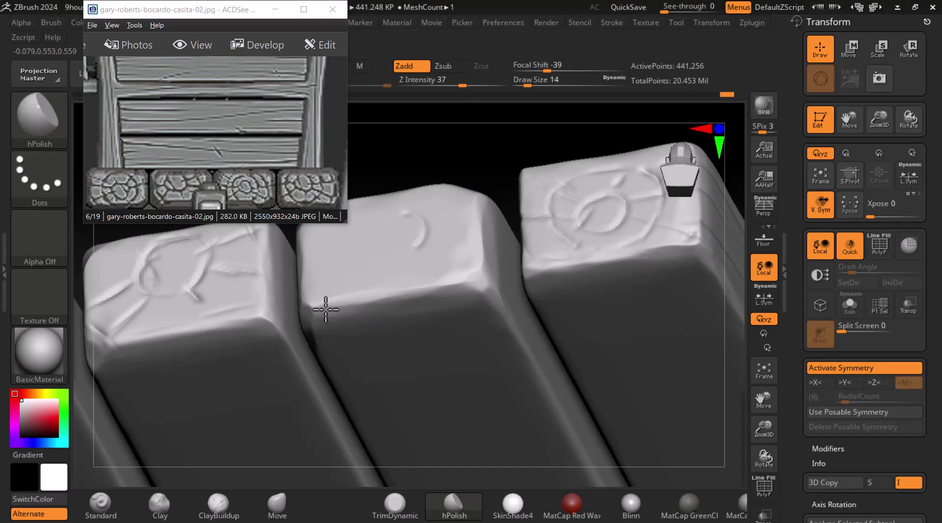
left_click_drag(504, 194, 525, 298)
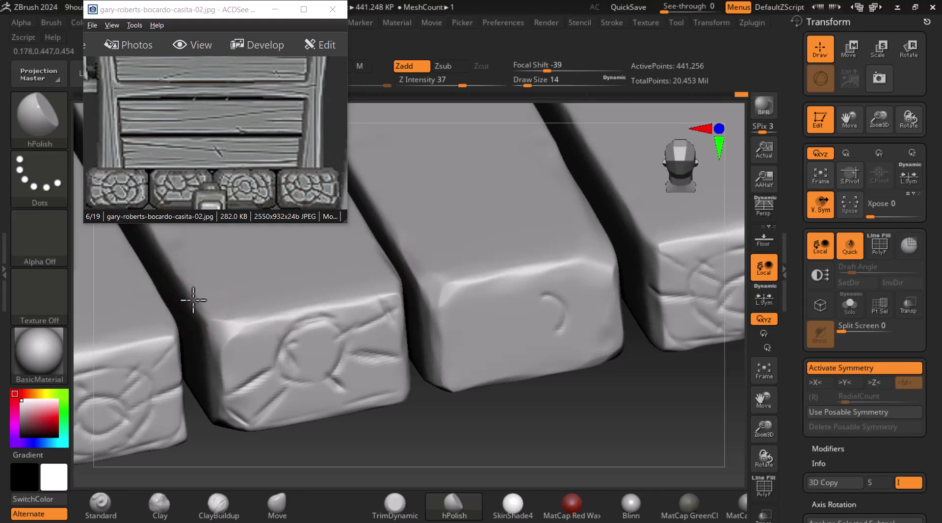
left_click_drag(589, 431, 529, 432)
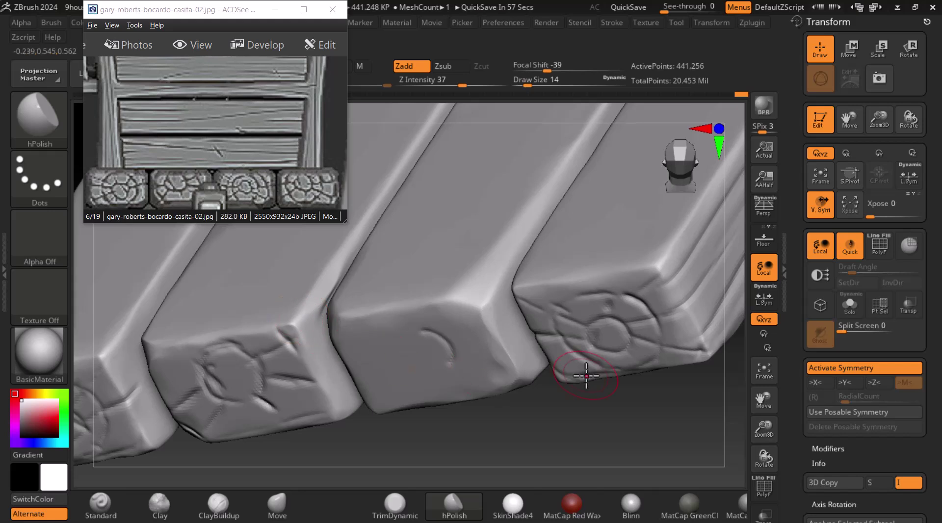
Soften the upper edge of the third plank's end face and polish its remaining corners with hPolish
left_click_drag(627, 420, 662, 407)
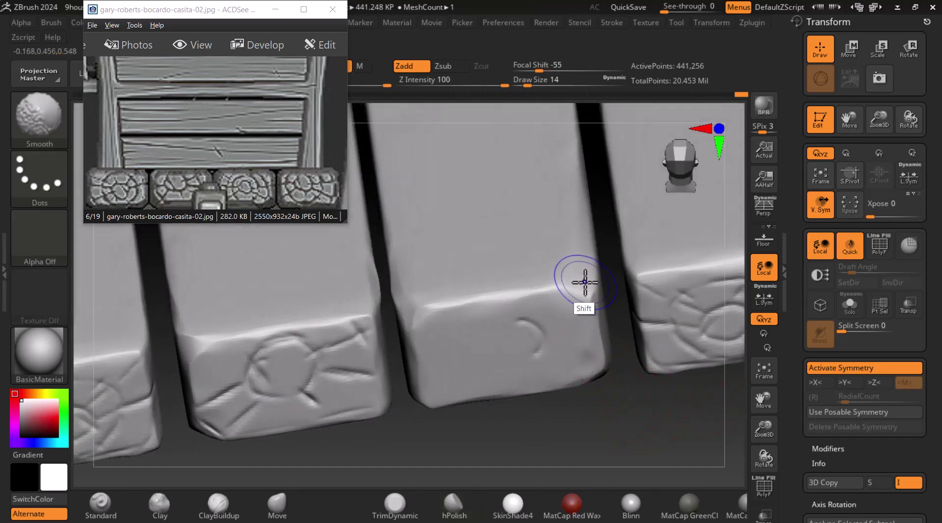
left_click_drag(555, 288, 452, 309)
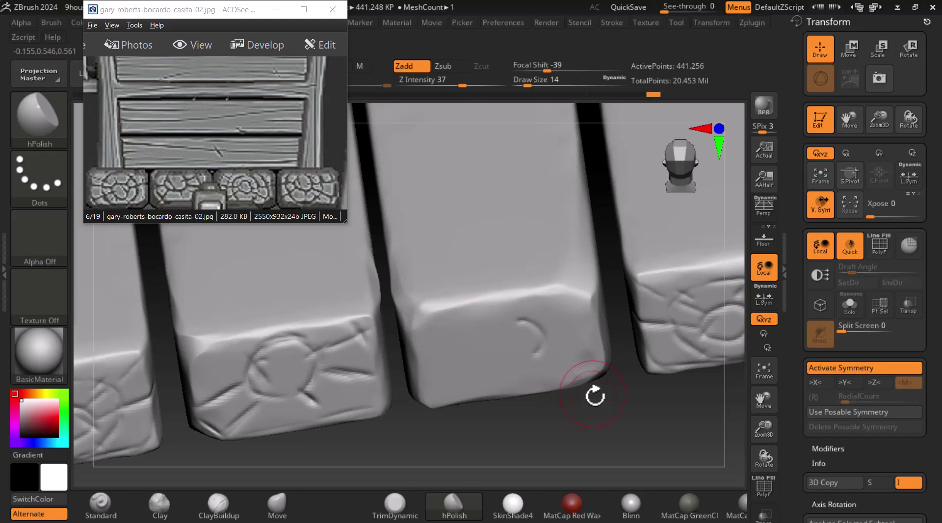
left_click_drag(618, 410, 606, 344)
left_click_drag(425, 389, 445, 425)
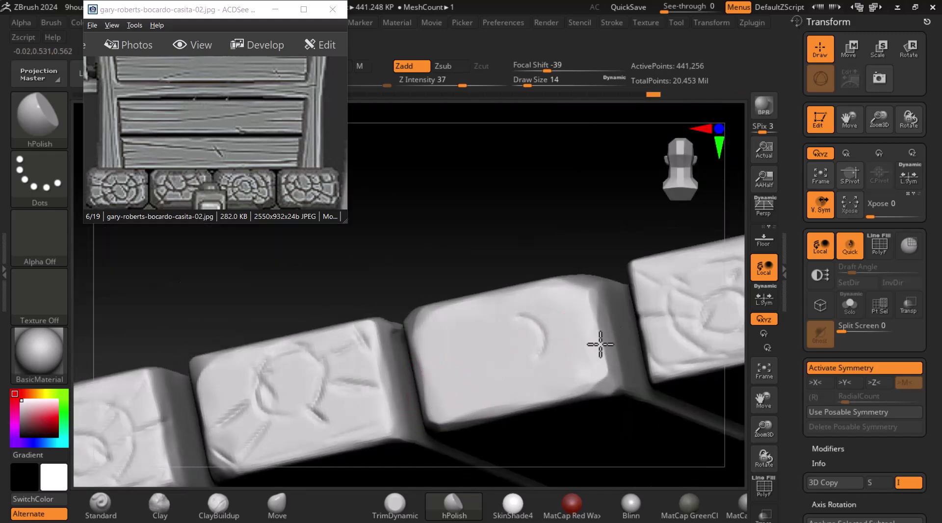
Carve growth rings and the first radial cracks on the third plank's end face with DamStandard at draw size 9
left_click_drag(599, 280, 509, 189, "shift")
left_click(49, 108)
key("b")
key("d")
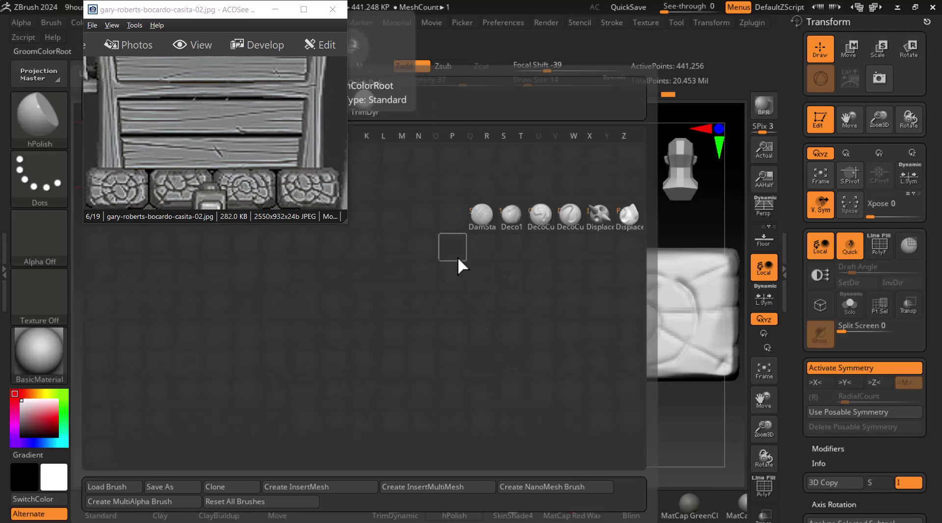
left_click(481, 225)
key("bracketleft")
mouse_move(426, 287)
left_mouse_down()
mouse_move(410, 290)
mouse_move(404, 311)
mouse_move(411, 294)
mouse_move(445, 324)
mouse_move(389, 275)
mouse_move(369, 301)
mouse_move(400, 351)
left_mouse_up()
mouse_move(371, 304)
left_mouse_down()
mouse_move(399, 296)
mouse_move(368, 301)
mouse_move(395, 322)
mouse_move(388, 304)
mouse_move(325, 294)
mouse_move(353, 292)
mouse_move(332, 267)
mouse_move(373, 282)
mouse_move(456, 273)
mouse_move(461, 296)
mouse_move(467, 279)
mouse_move(467, 325)
mouse_move(446, 332)
mouse_move(451, 260)
mouse_move(494, 306)
mouse_move(473, 336)
mouse_move(472, 305)
mouse_move(458, 311)
mouse_move(484, 307)
mouse_move(475, 277)
left_mouse_up()
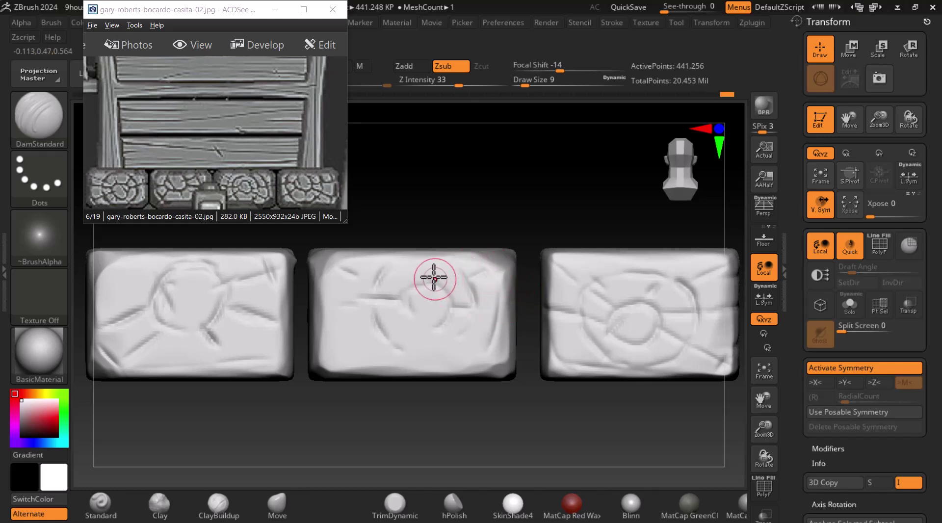
Refine the third plank's central ring and carve further cracks radiating toward its lower edge with DamStandard
mouse_move(420, 284)
left_mouse_down()
mouse_move(419, 336)
mouse_move(347, 364)
left_mouse_up()
key("ctrl+z")
mouse_move(453, 328)
left_mouse_down()
mouse_move(424, 324)
mouse_move(479, 311)
mouse_move(417, 349)
mouse_move(454, 325)
left_mouse_up()
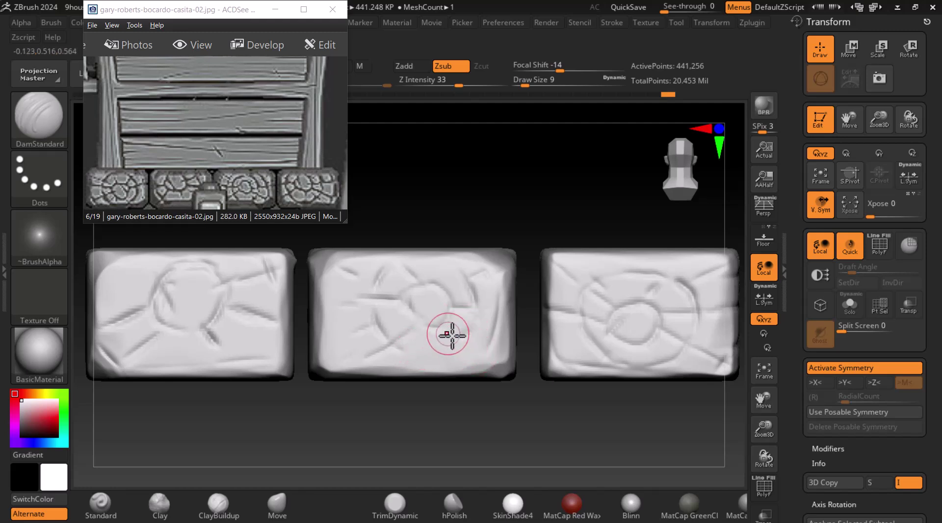
left_click_drag(416, 374, 417, 364)
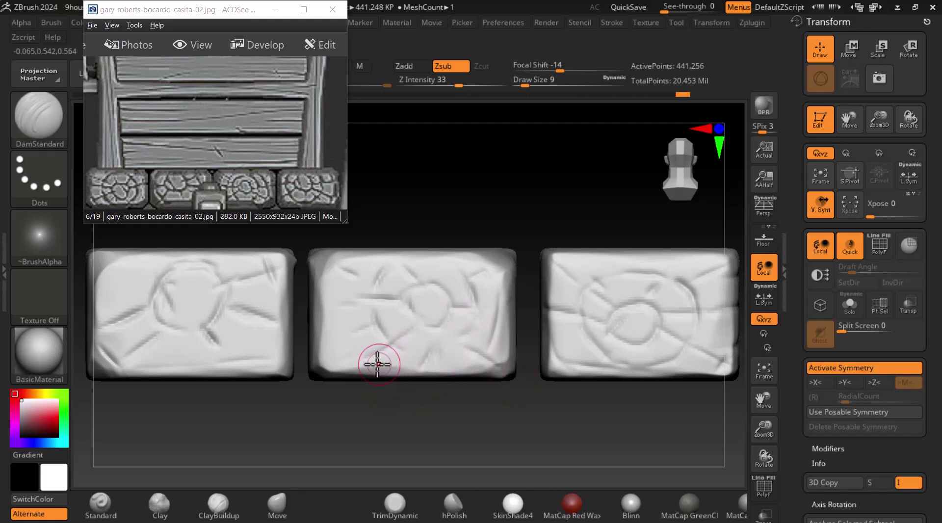
left_click_drag(353, 331, 435, 364)
Smooth the fourth plank's inner ring and carve a new one higher on its end face with DamStandard
left_click_drag(559, 406, 469, 419, "alt")
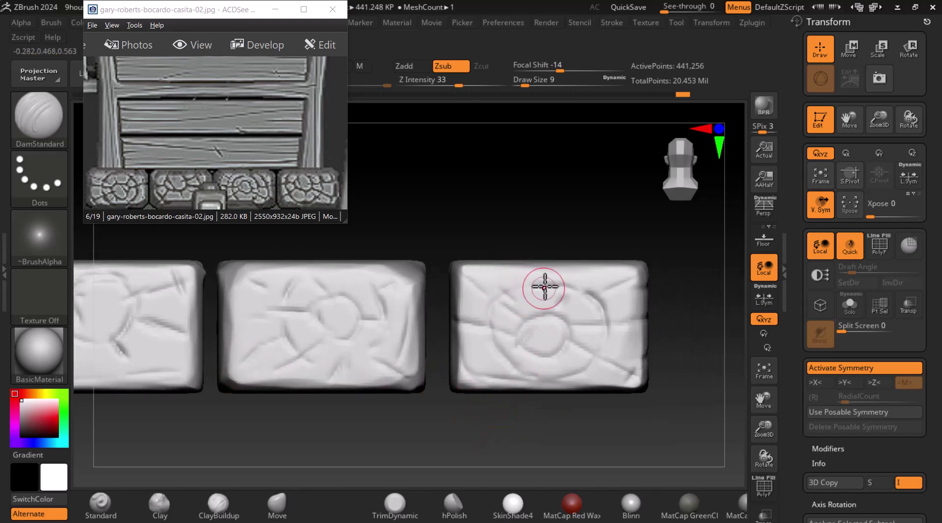
mouse_move(524, 278)
left_mouse_down()
mouse_move(584, 273)
mouse_move(540, 284)
left_mouse_up()
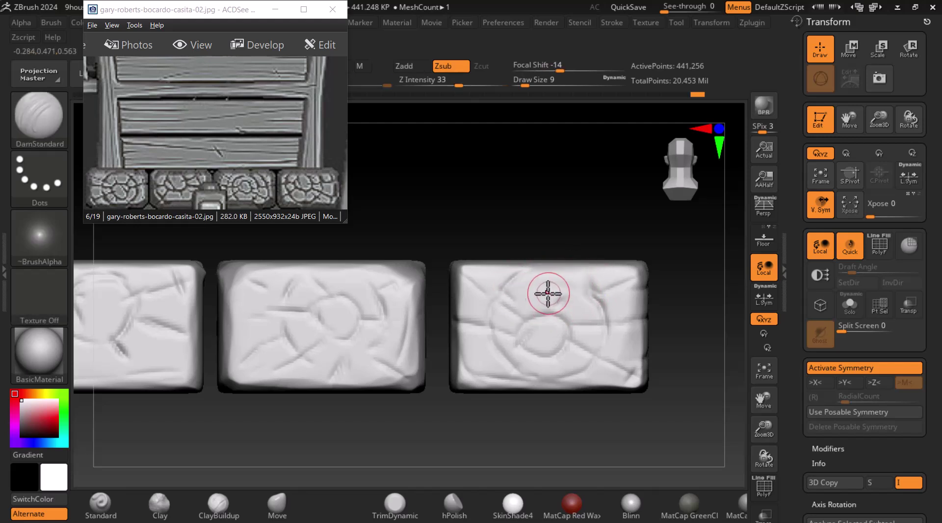
key("shift")
mouse_move(564, 321)
left_mouse_down("shift")
mouse_move(537, 315)
mouse_move(536, 329)
left_mouse_up("shift")
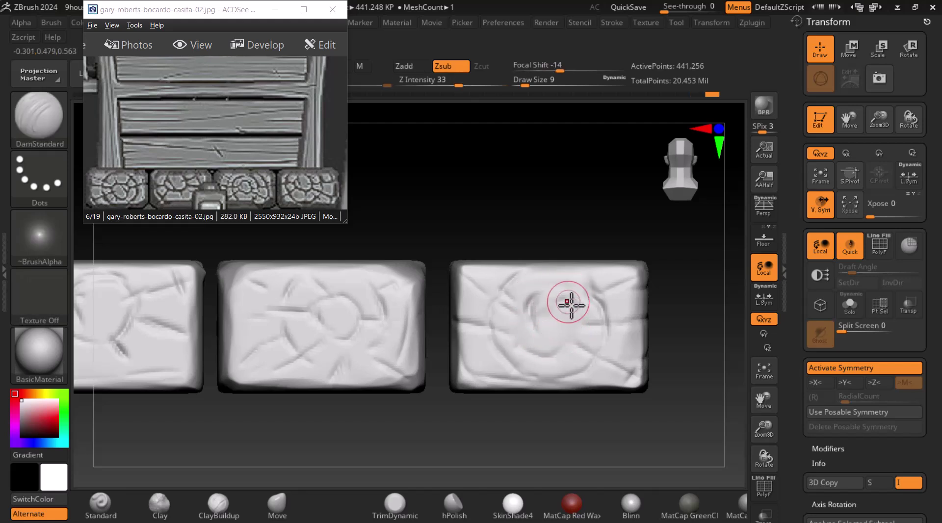
mouse_move(572, 297)
left_mouse_down()
mouse_move(557, 332)
mouse_move(543, 334)
left_mouse_up()
left_click_drag(582, 305, 552, 341)
left_click_drag(526, 305, 536, 328)
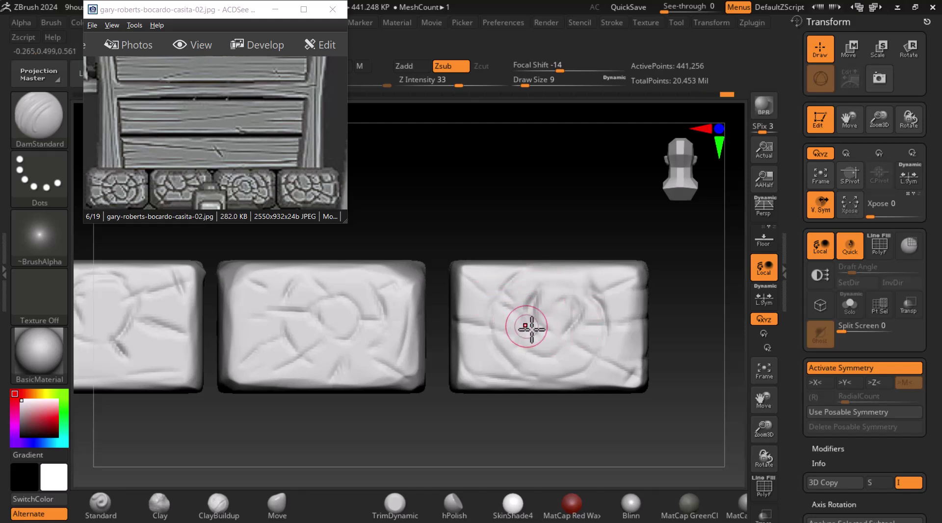
Carve radial cracks and broken ring segments across the fourth plank's end face, and smooth the marks around its rings
left_click_drag(458, 319, 535, 326)
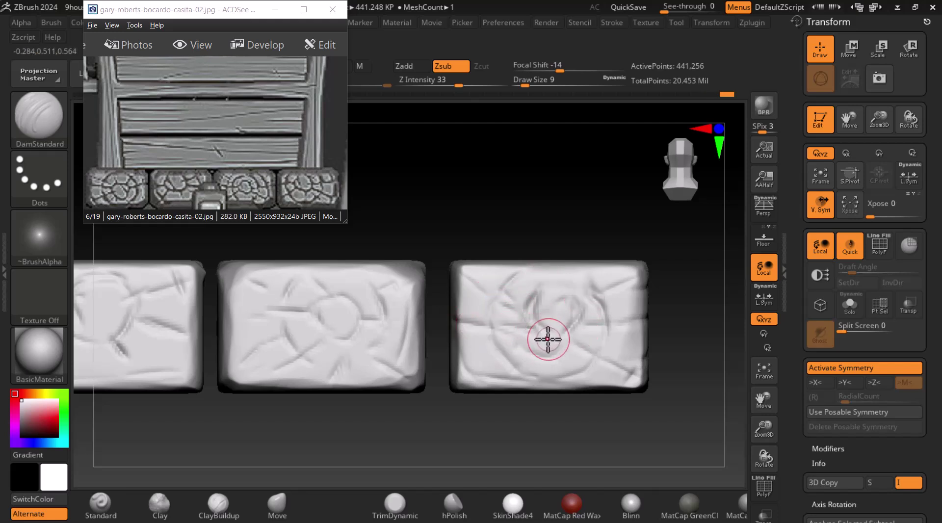
mouse_move(511, 362)
left_mouse_down()
mouse_move(539, 336)
mouse_move(633, 377)
left_mouse_up()
left_click_drag(578, 320, 649, 317)
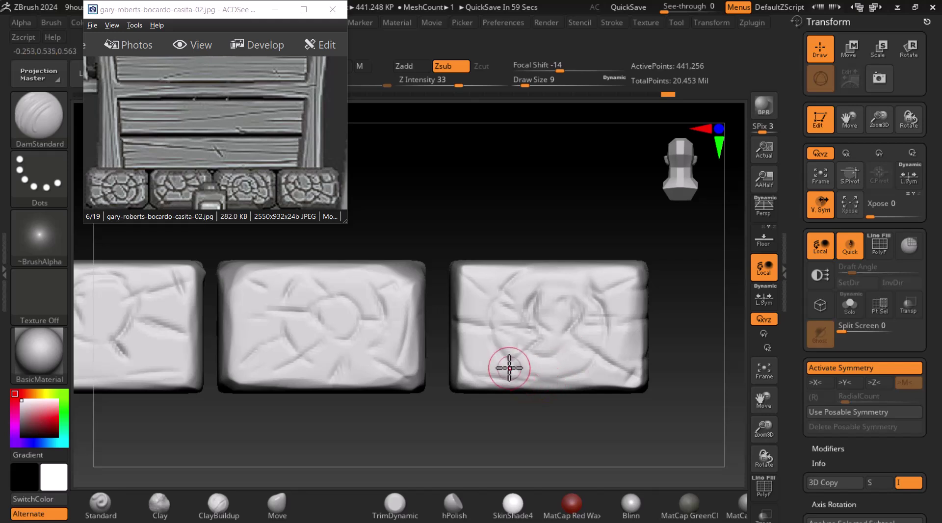
mouse_move(553, 381)
left_mouse_down()
mouse_move(595, 359)
mouse_move(515, 377)
left_mouse_up()
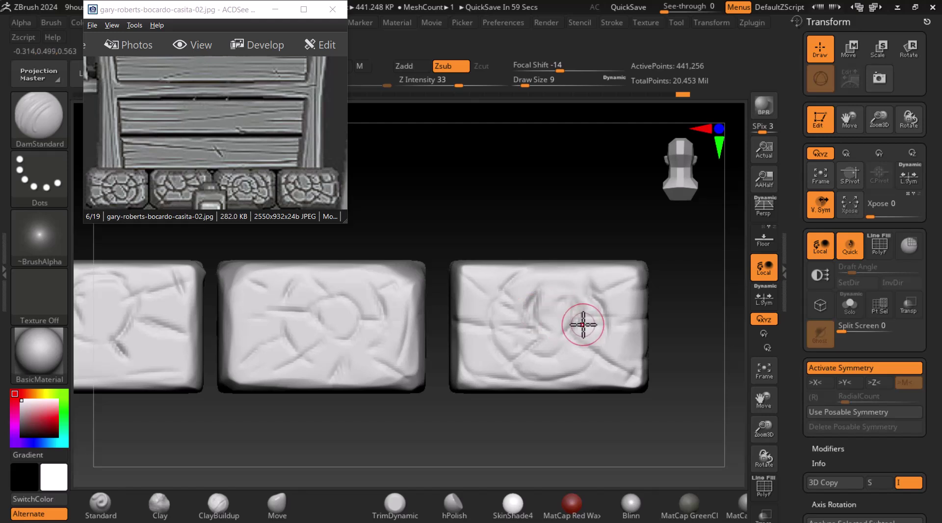
key("shift")
mouse_move(556, 307)
left_mouse_down("shift")
mouse_move(515, 313)
mouse_move(498, 304)
left_mouse_up("shift")
Hide the reference image and build up uneven wood between the first plank's end-grain cracks with ClayBuildup at draw sizes 9 and 7
mouse_move(630, 430)
right_mouse_down("ctrl")
mouse_move(535, 368)
mouse_move(631, 389)
mouse_move(547, 435)
right_mouse_up("ctrl")
left_click(226, 499)
mouse_move(341, 404)
right_mouse_down("alt")
mouse_move(538, 403)
mouse_move(500, 425)
mouse_move(584, 412)
right_mouse_up("alt")
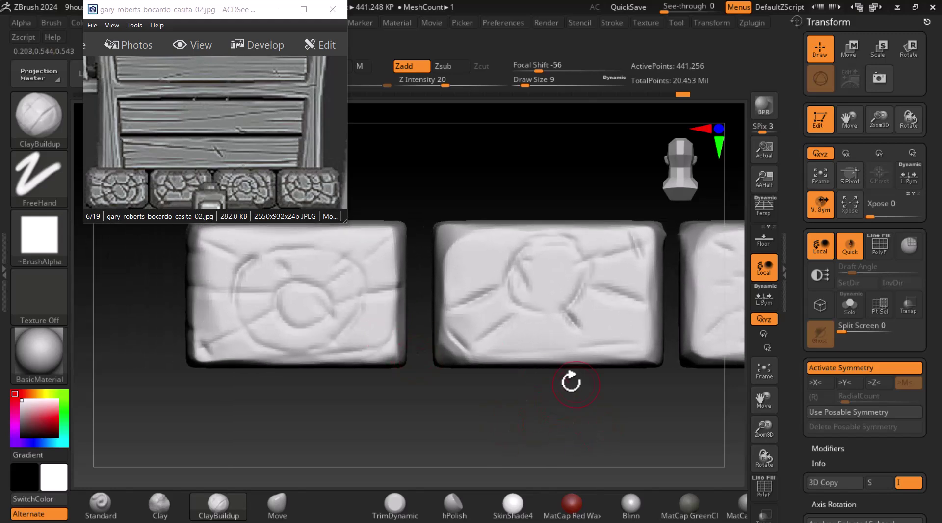
left_click(275, 10)
left_click_drag(413, 404, 436, 377)
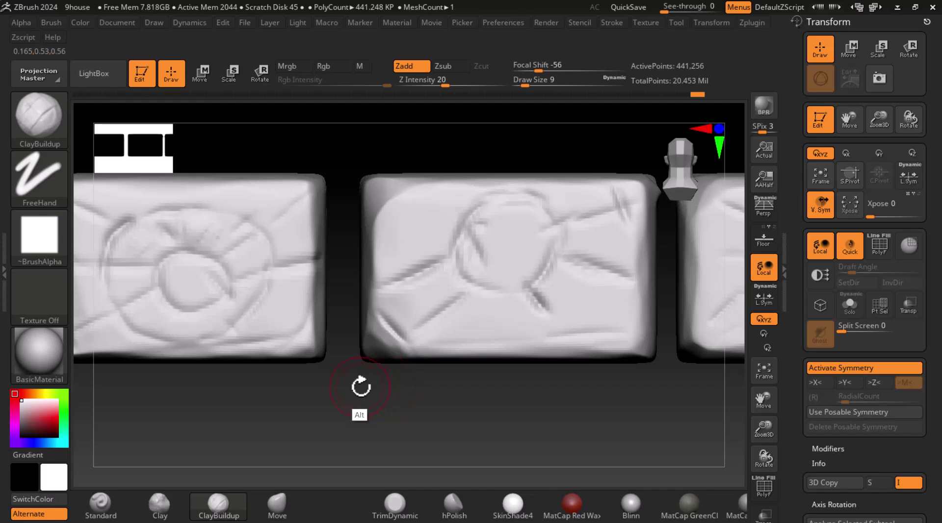
left_click_drag(357, 405, 510, 405, "alt")
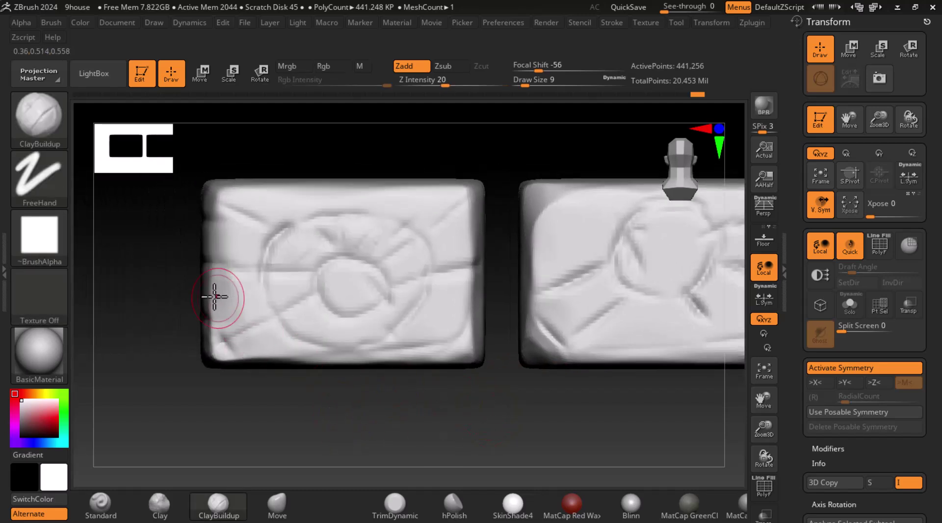
mouse_move(225, 288)
left_mouse_down()
mouse_move(288, 288)
mouse_move(310, 330)
mouse_move(304, 325)
mouse_move(375, 329)
mouse_move(346, 324)
left_mouse_up()
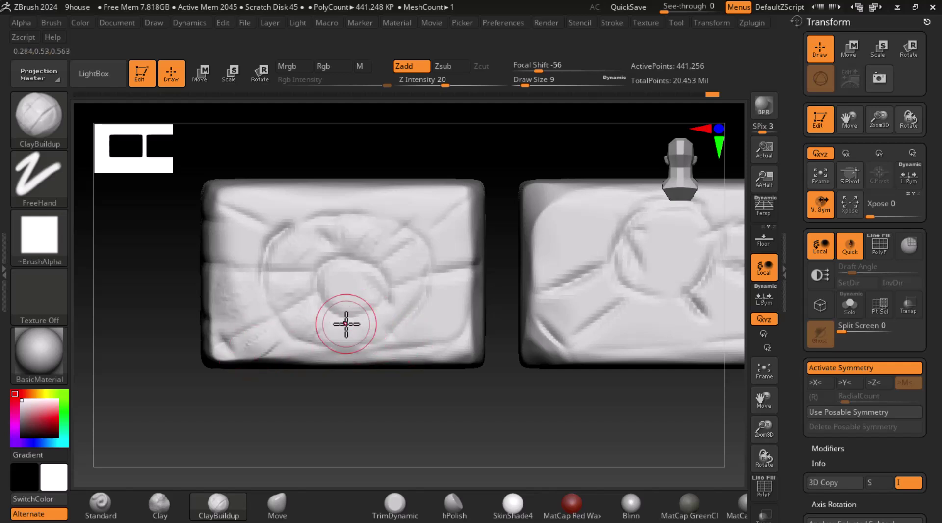
mouse_move(395, 271)
left_mouse_down()
mouse_move(456, 232)
mouse_move(443, 244)
mouse_move(467, 236)
mouse_move(471, 248)
left_mouse_up()
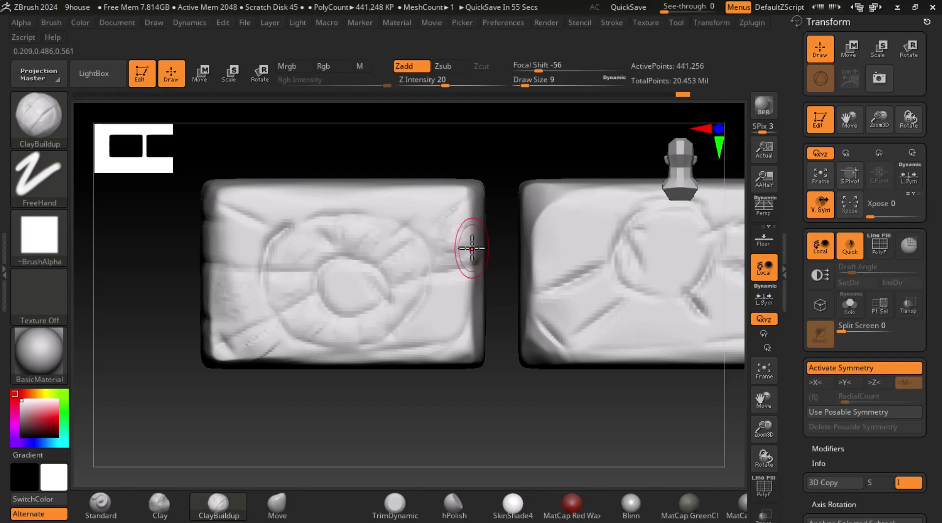
mouse_move(384, 241)
left_mouse_down("shift")
mouse_move(360, 250)
mouse_move(301, 240)
left_mouse_up("shift")
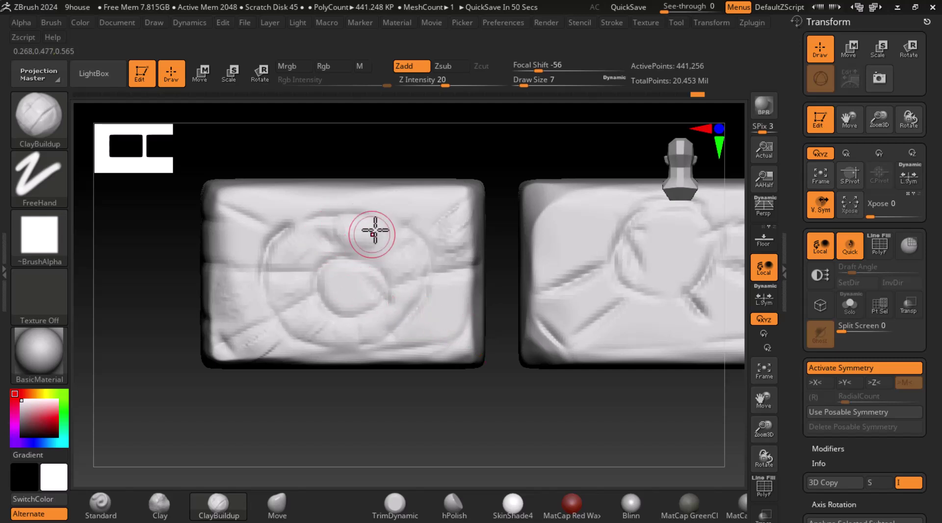
left_click_drag(364, 238, 291, 243, "shift")
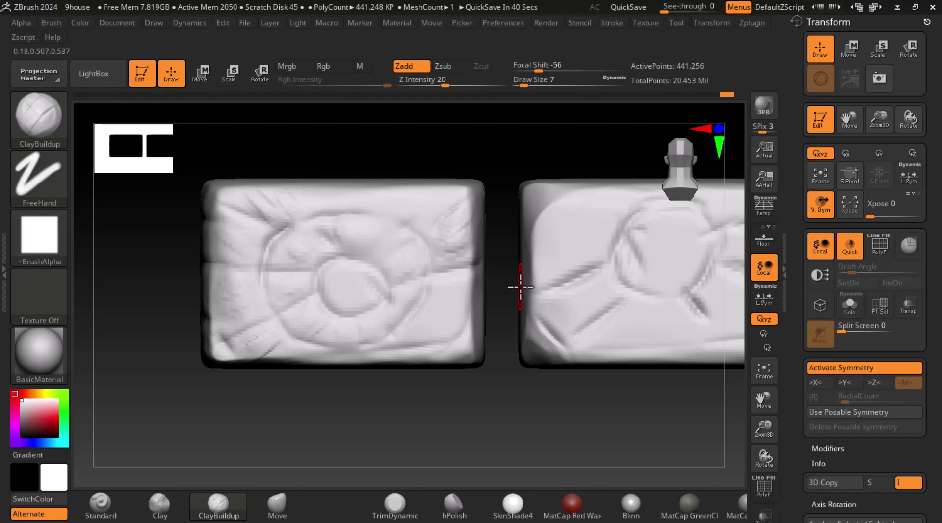
Build up uneven wood between the cracks and around the ring on the second plank's end face with ClayBuildup at draw size 9
left_click_drag(620, 416, 504, 420, "alt")
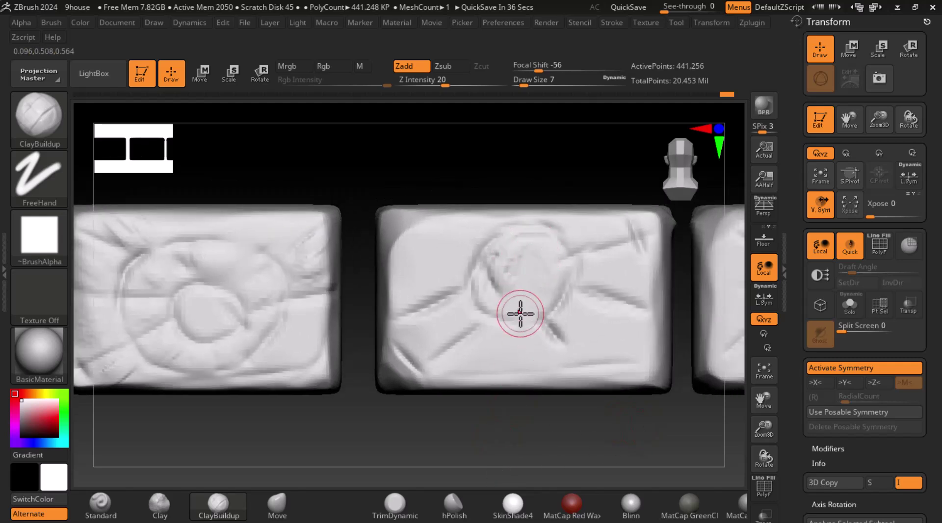
key("bracketright")
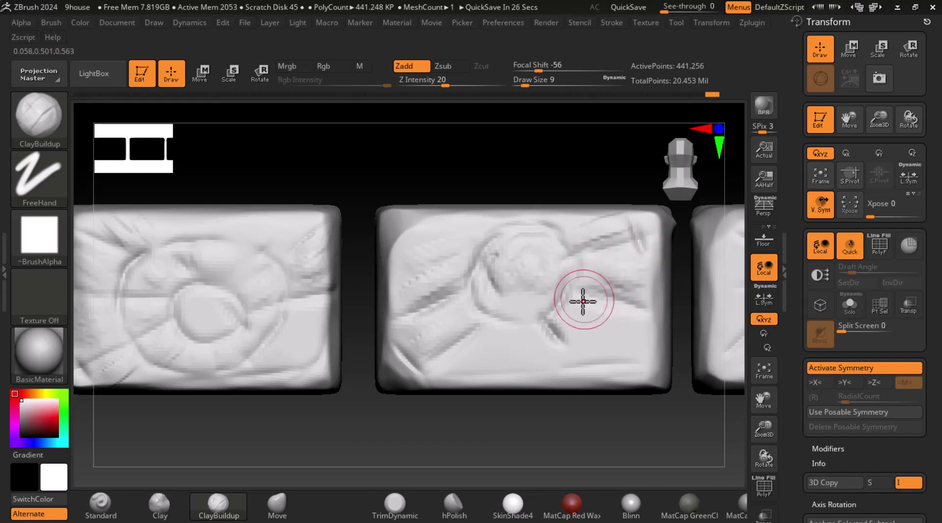
left_click_drag(578, 315, 608, 308)
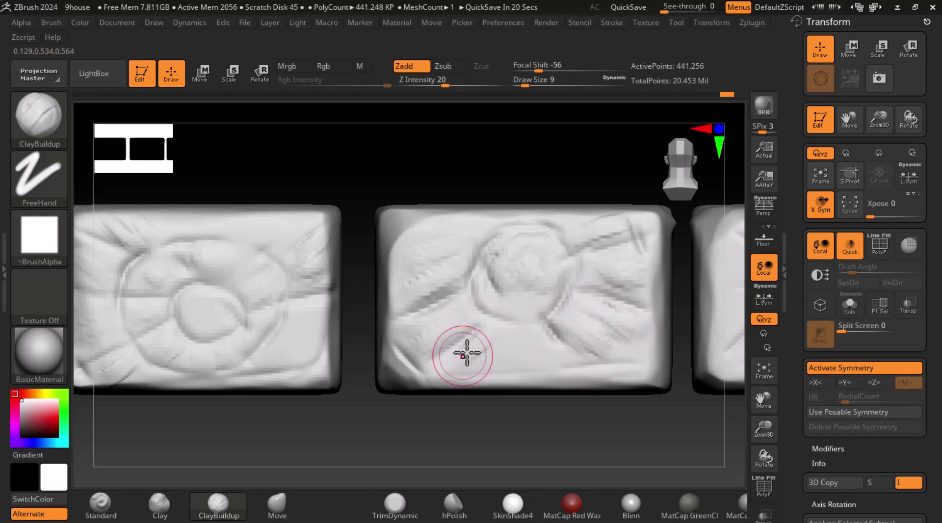
mouse_move(481, 366)
left_mouse_down()
mouse_move(524, 337)
mouse_move(529, 267)
mouse_move(457, 337)
mouse_move(441, 261)
mouse_move(511, 222)
mouse_move(605, 236)
mouse_move(582, 319)
mouse_move(456, 328)
left_mouse_up()
Build up wood texture along the third plank's end-grain cracks with ClayBuildup, and undo the last strokes on its central ring
mouse_move(598, 398)
left_mouse_down("alt")
mouse_move(552, 361)
mouse_move(567, 427)
mouse_move(603, 339)
left_mouse_up("alt")
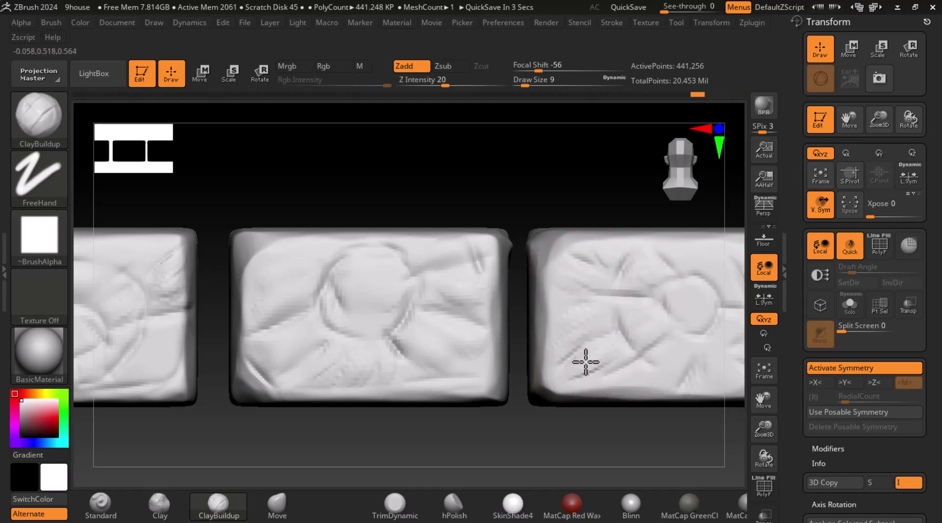
left_click_drag(646, 421, 605, 324, "alt")
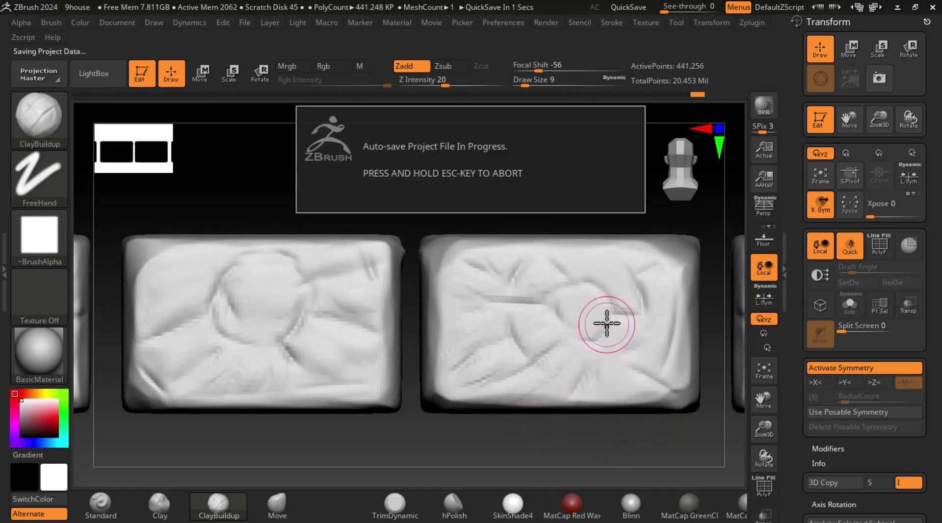
mouse_move(606, 315)
left_mouse_down()
mouse_move(581, 299)
mouse_move(609, 296)
left_mouse_up()
key("ctrl+z")
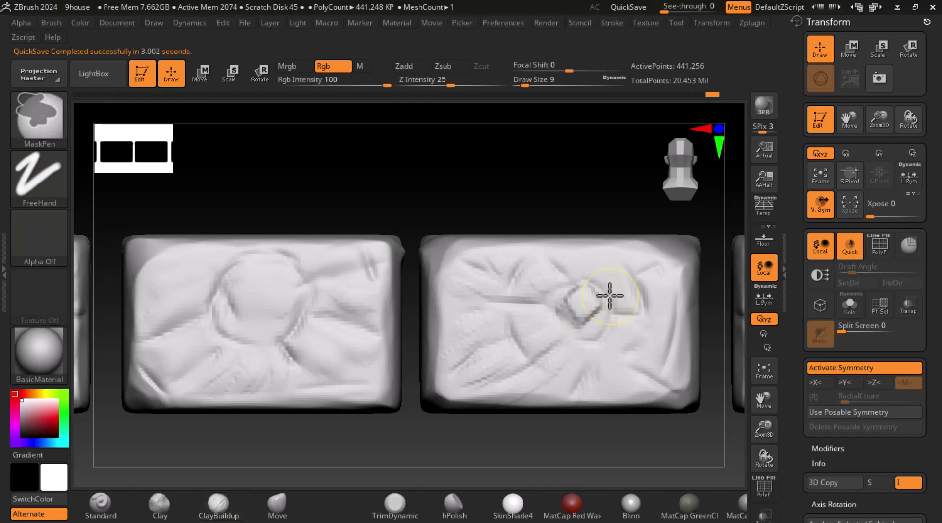
key("ctrl")
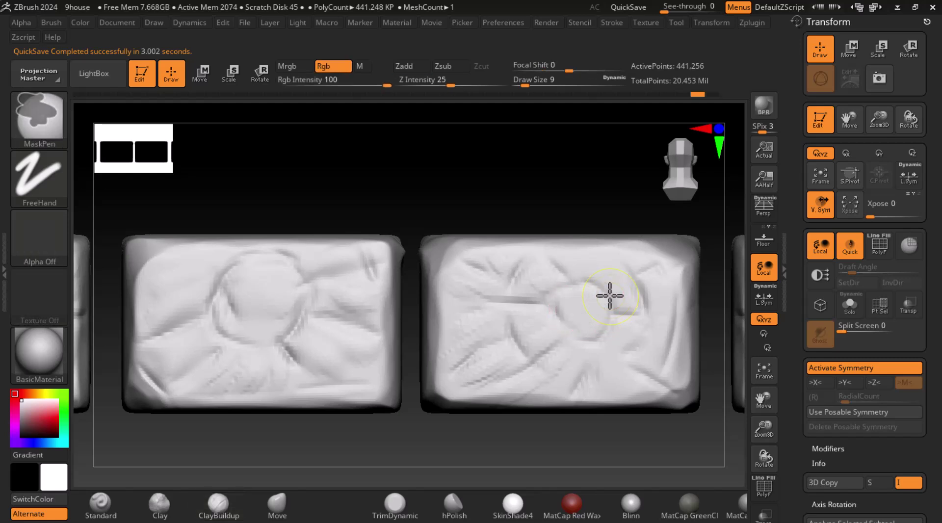
Raise the third plank's central knot and layer curved ClayBuildup strokes along its rings and side edge, undoing the last few strokes
mouse_move(610, 195)
left_mouse_down("alt")
mouse_move(516, 203)
mouse_move(515, 322)
mouse_move(479, 337)
mouse_move(504, 328)
left_mouse_up("alt")
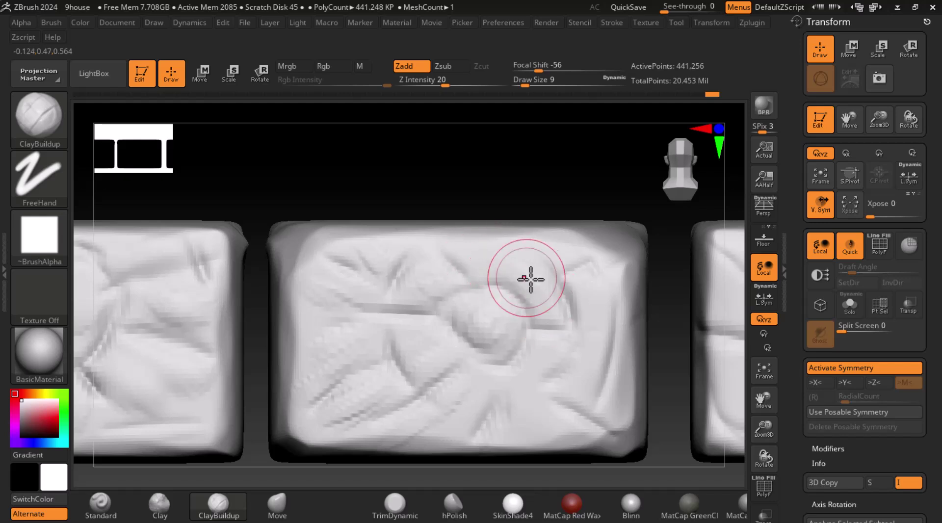
left_click_drag(524, 295, 498, 262)
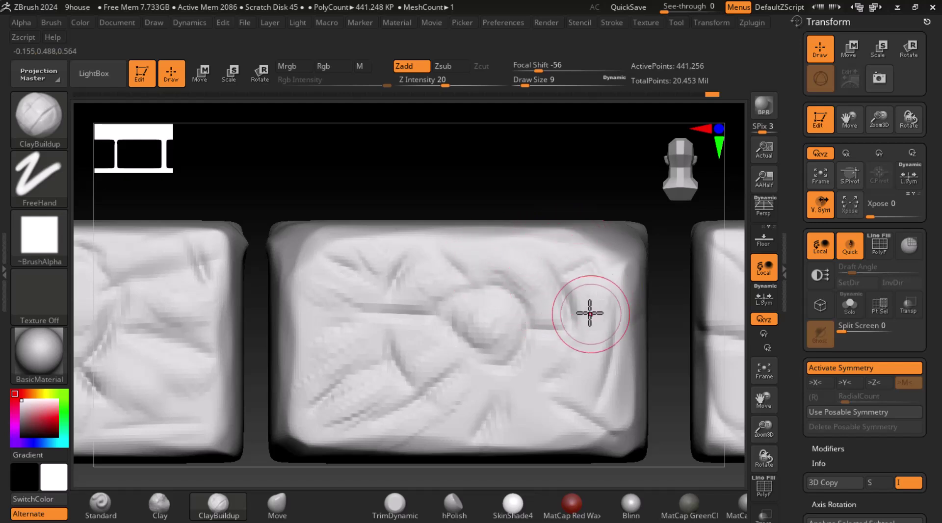
left_click_drag(569, 354, 532, 366)
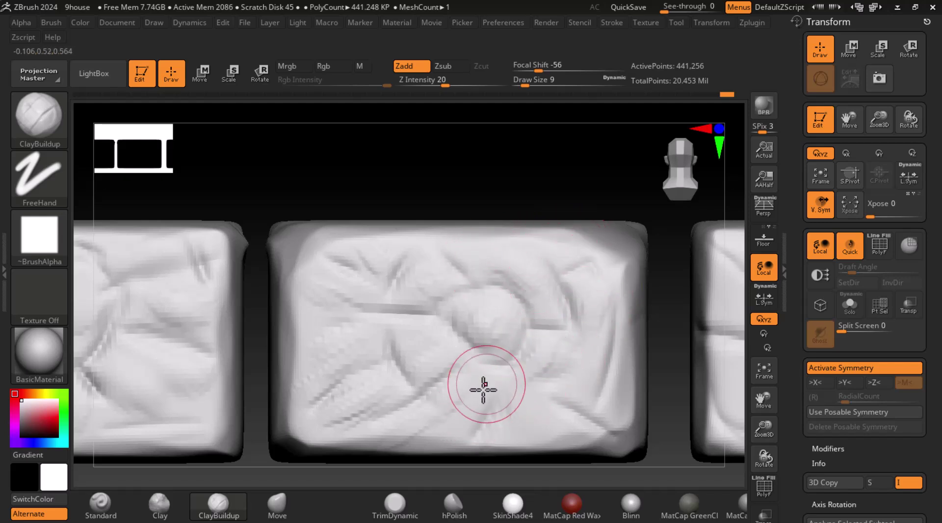
left_click_drag(559, 177, 514, 100, "alt")
mouse_move(565, 290)
left_mouse_down("alt")
mouse_move(536, 315)
mouse_move(487, 332)
mouse_move(470, 373)
left_mouse_up("alt")
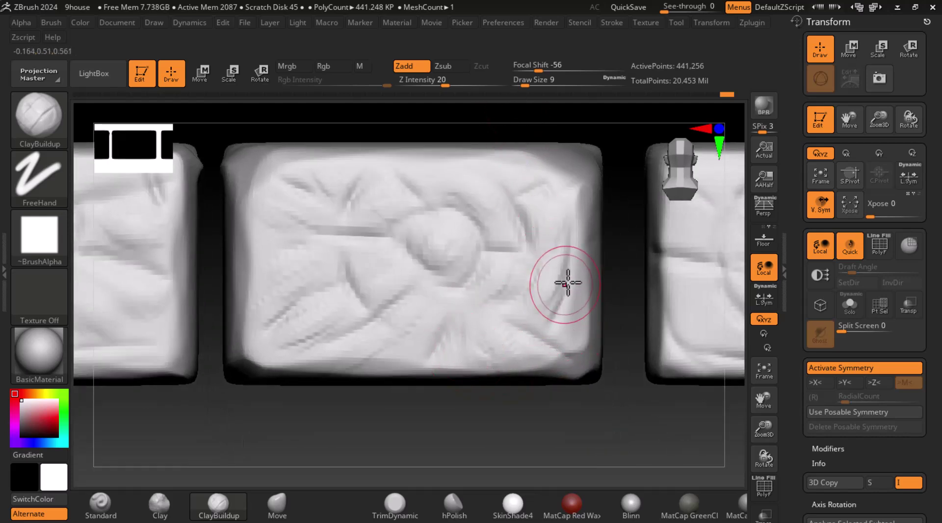
mouse_move(567, 316)
left_mouse_down("alt")
mouse_move(527, 184)
mouse_move(537, 160)
mouse_move(460, 185)
mouse_move(517, 167)
left_mouse_up("alt")
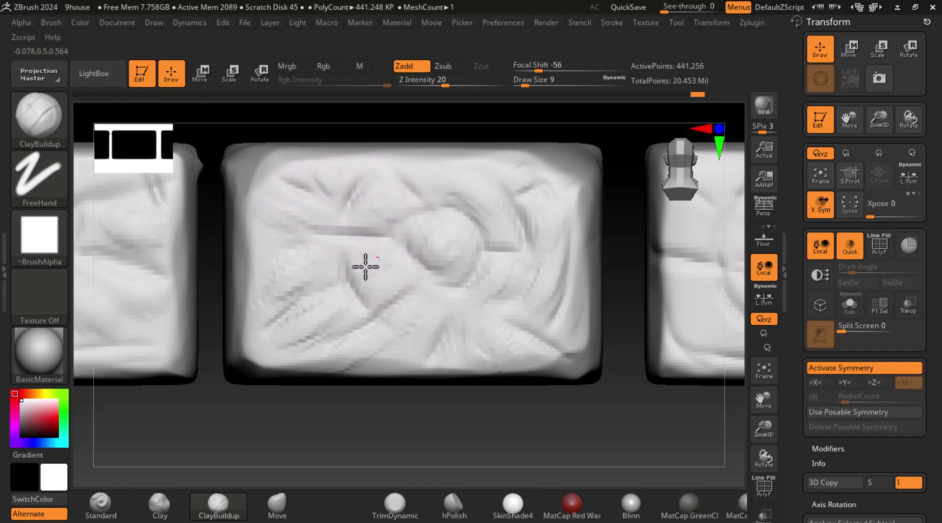
key("ctrl+z")
key("ctrl+z")
key("ctrl+z")
Build up grain texture around the fourth plank's corner cracks and outer ring segments with ClayBuildup, undoing the last stroke
mouse_move(513, 412)
left_mouse_down("alt")
mouse_move(481, 407)
mouse_move(496, 391)
mouse_move(517, 451)
left_mouse_up("alt")
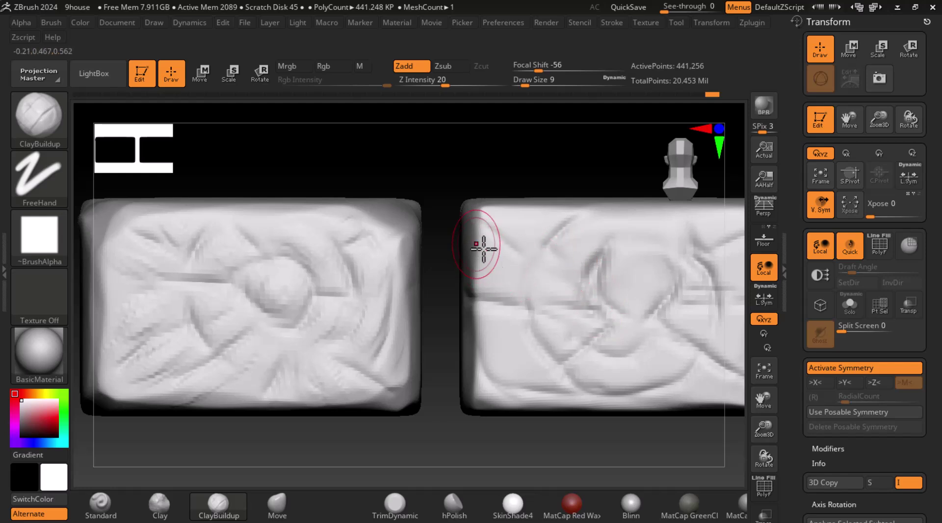
left_click_drag(568, 242, 586, 238)
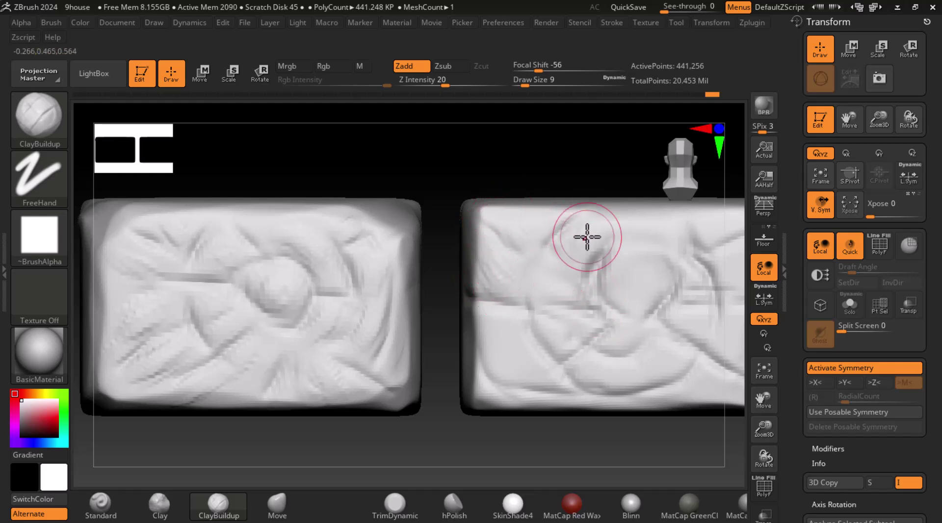
left_click_drag(554, 279, 505, 328)
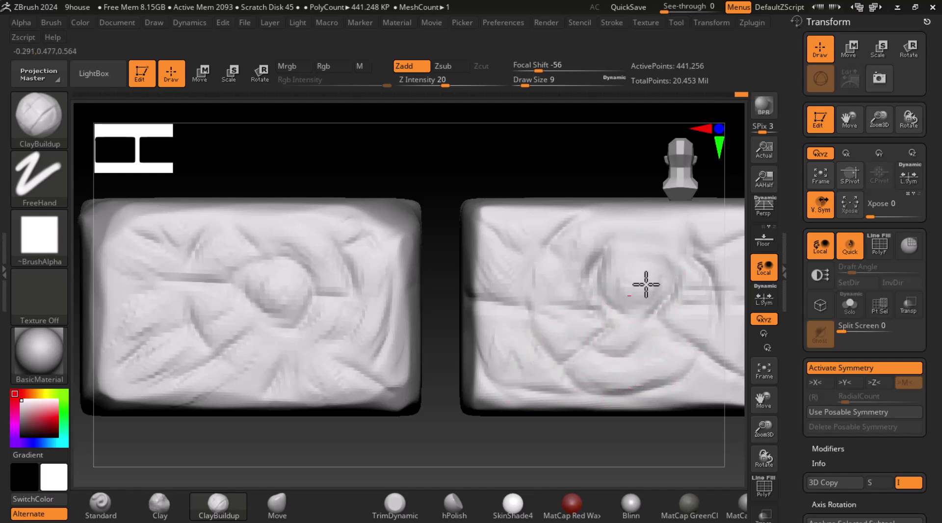
key("ctrl+z")
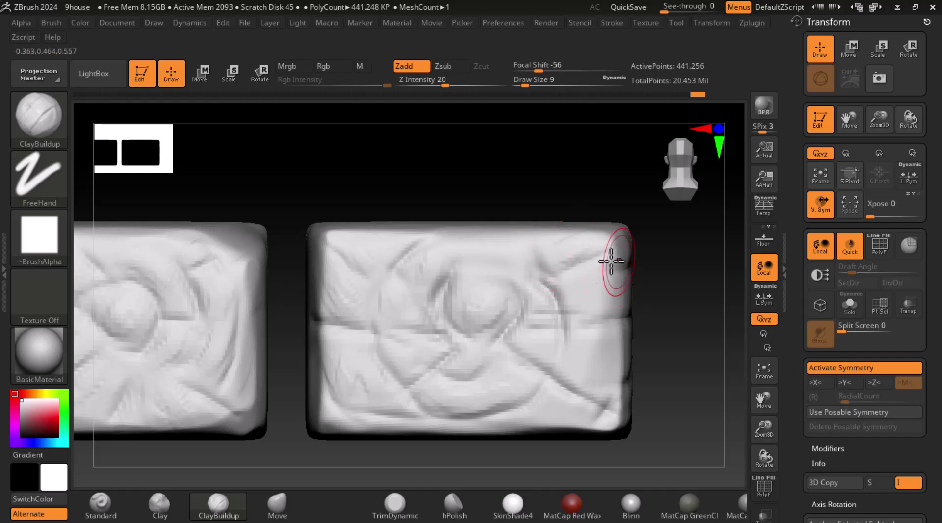
Add ClayBuildup texture along the fourth plank's outer side and cracks, and smooth the area around its central ring
left_click_drag(597, 286, 600, 360)
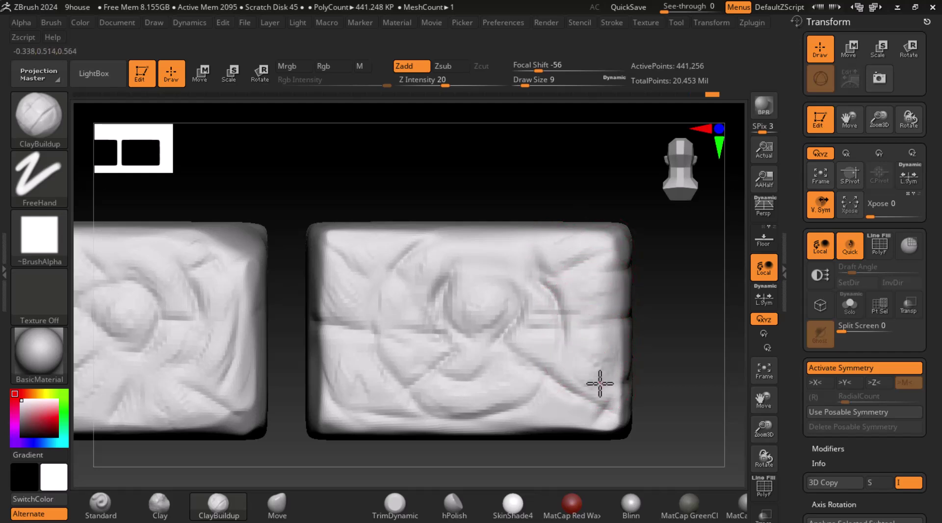
mouse_move(559, 422)
left_mouse_down("shift")
mouse_move(607, 353)
mouse_move(515, 343)
mouse_move(474, 310)
left_mouse_up("shift")
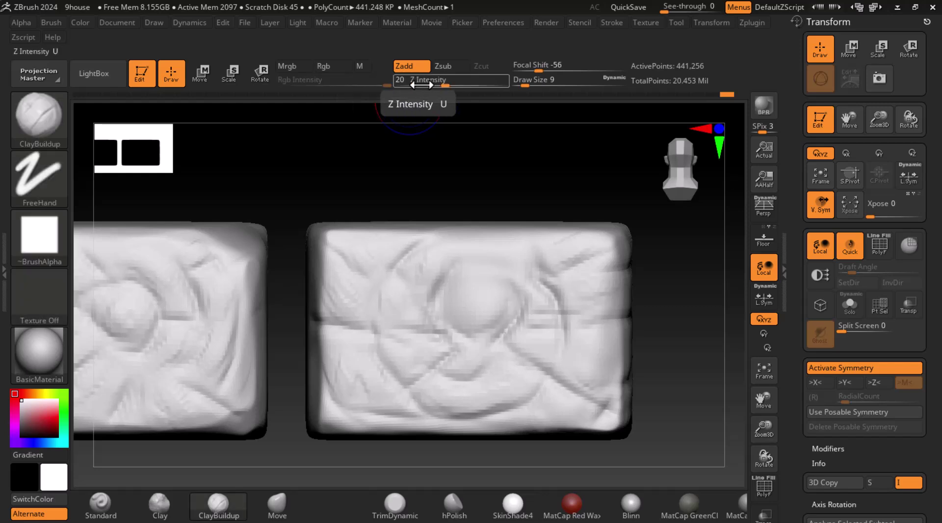
mouse_move(474, 258)
left_mouse_down("shift")
mouse_move(473, 288)
mouse_move(338, 293)
mouse_move(361, 245)
mouse_move(373, 379)
mouse_move(361, 391)
mouse_move(414, 330)
mouse_move(436, 263)
mouse_move(591, 263)
left_mouse_up("shift")
key("f")
mouse_move(625, 338)
left_mouse_down()
mouse_move(653, 389)
mouse_move(608, 392)
mouse_move(635, 391)
mouse_move(597, 408)
mouse_move(658, 410)
mouse_move(652, 442)
mouse_move(618, 416)
mouse_move(652, 423)
mouse_move(643, 427)
mouse_move(611, 394)
left_mouse_up()
mouse_move(539, 411)
left_mouse_down("shift")
mouse_move(540, 420)
mouse_move(522, 413)
mouse_move(530, 437)
mouse_move(552, 412)
left_mouse_up("shift")
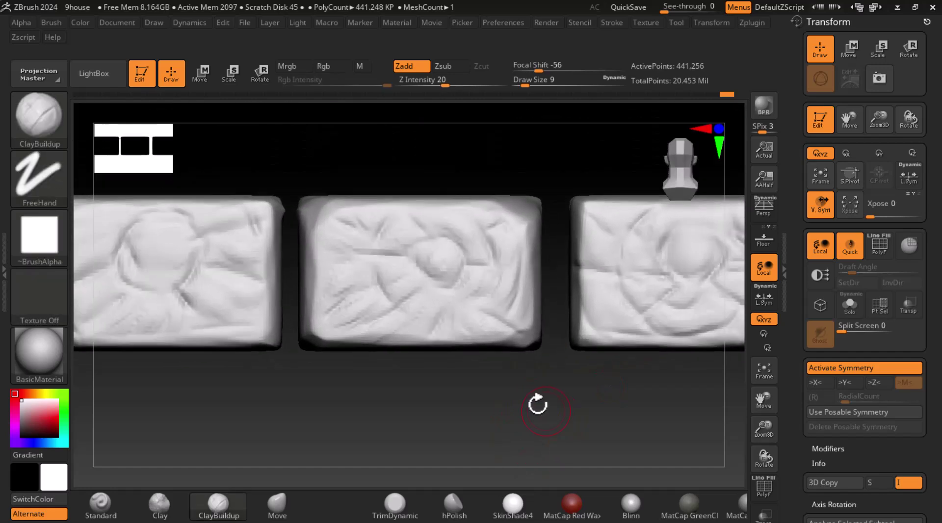
Recarve the softened ring segments and cracks on the third and fourth planks' end faces with DamStandard at draw size 9
key("b")
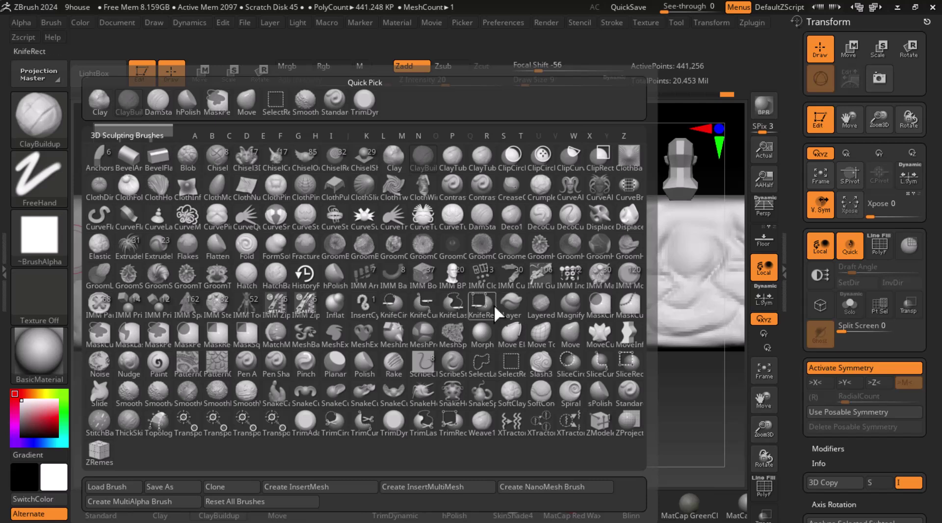
key("d")
left_click(474, 224)
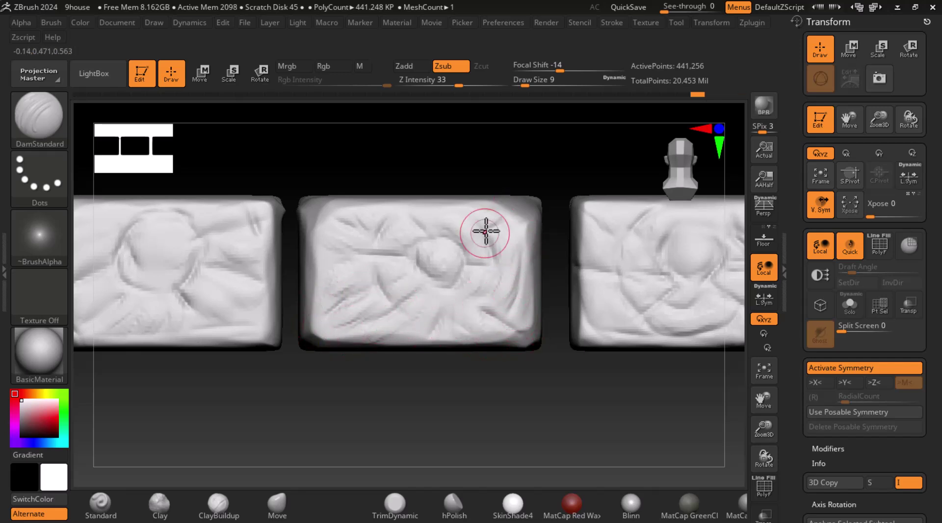
left_click_drag(516, 389, 369, 411, "alt")
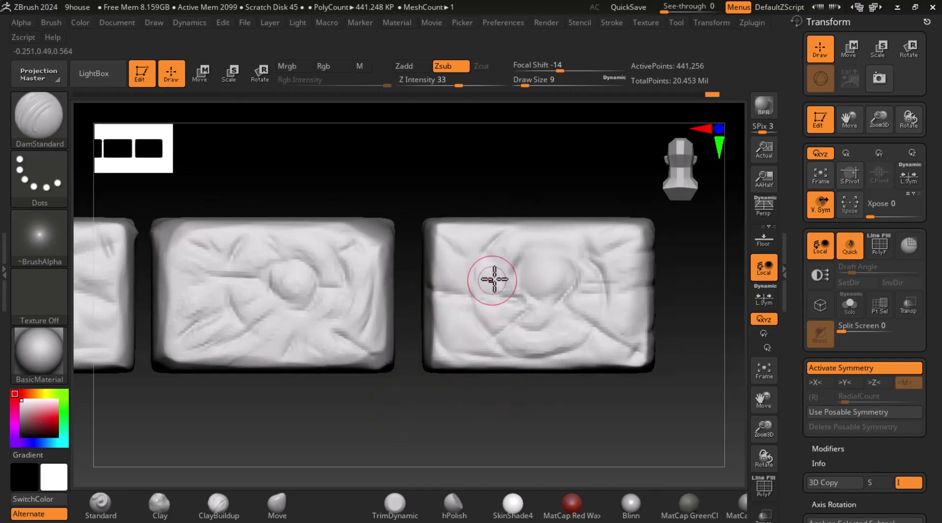
mouse_move(482, 265)
left_mouse_down()
mouse_move(582, 283)
mouse_move(517, 269)
mouse_move(572, 316)
mouse_move(517, 315)
mouse_move(606, 347)
left_mouse_up()
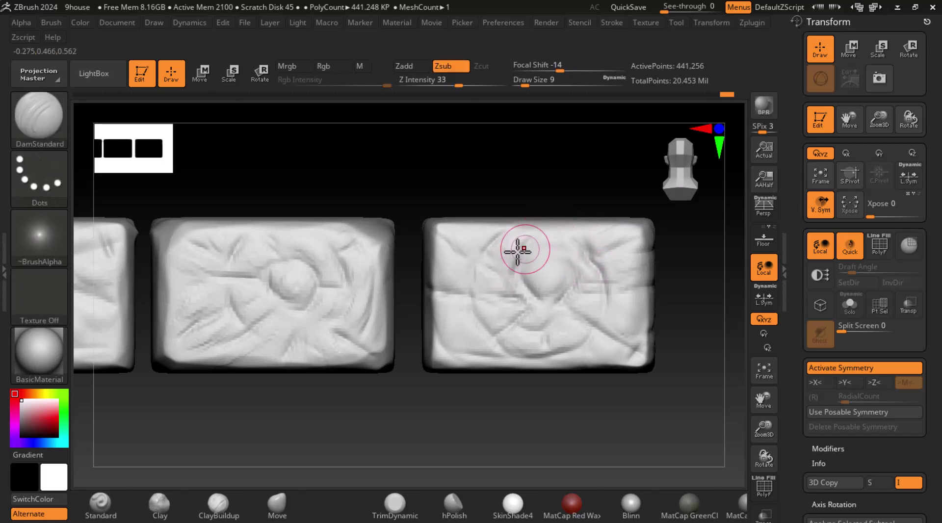
Bring up the reference image over the canvas, zoomed in on the carved log ends, and face the planks' uncarved opposite ends
mouse_move(628, 418)
left_mouse_down("alt")
mouse_move(560, 252)
mouse_move(645, 378)
mouse_move(687, 399)
mouse_move(654, 422)
mouse_move(631, 396)
mouse_move(637, 389)
left_mouse_up("alt")
key("super")
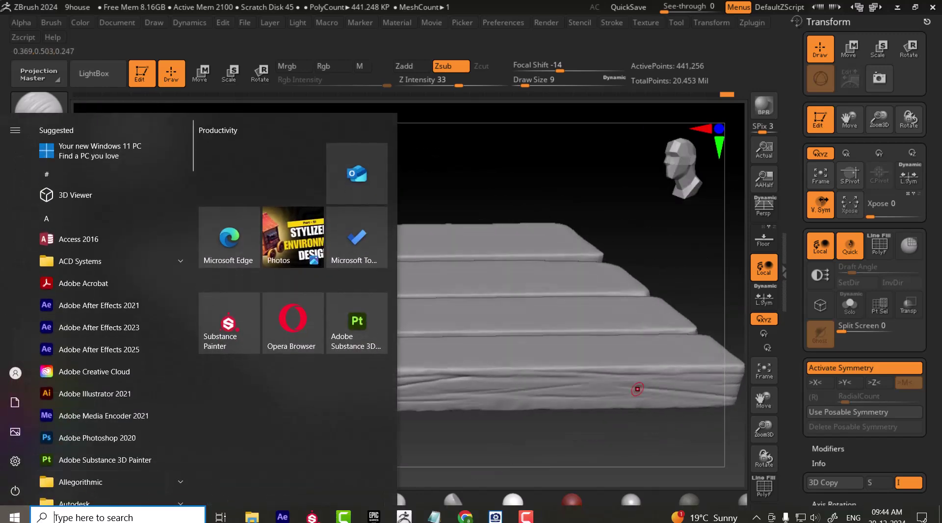
left_click(496, 516)
mouse_move(270, 131)
left_mouse_down()
mouse_move(183, 139)
mouse_move(216, 162)
mouse_move(164, 156)
mouse_move(213, 119)
mouse_move(345, 160)
mouse_move(259, 18)
mouse_move(409, 51)
mouse_move(615, 70)
left_mouse_up()
mouse_move(283, 185)
left_mouse_down()
mouse_move(311, 178)
mouse_move(282, 267)
mouse_move(137, 348)
mouse_move(143, 402)
left_mouse_up()
mouse_move(323, 402)
left_mouse_down("alt")
mouse_move(344, 424)
mouse_move(419, 420)
mouse_move(379, 420)
mouse_move(394, 425)
left_mouse_up("alt")
left_click_drag(534, 234, 466, 208)
left_click_drag(668, 433, 641, 393)
scroll(620, 221, "up", 2)
left_click_drag(620, 220, 616, 223)
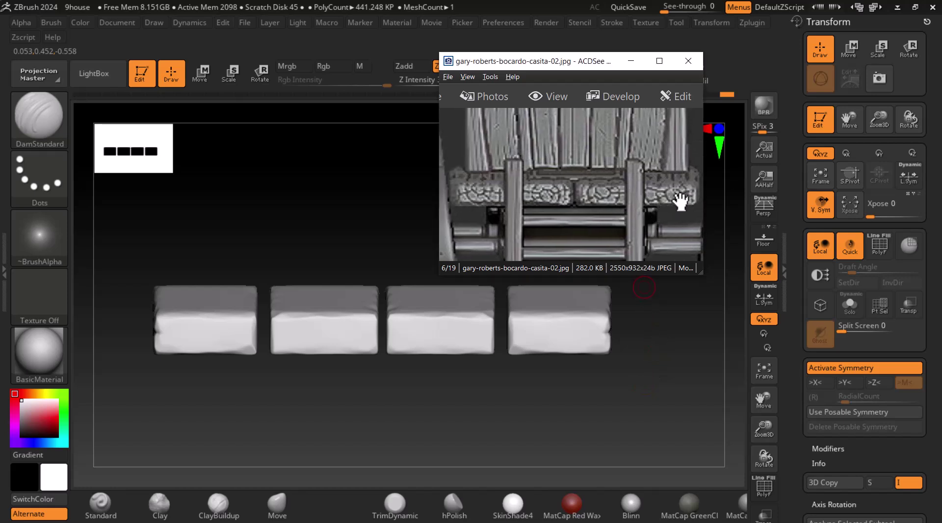
Subdivide the planks once and carve concentric rings with radiating cracks into the first plank's opposite end face with DamStandard
left_click_drag(650, 388, 605, 438)
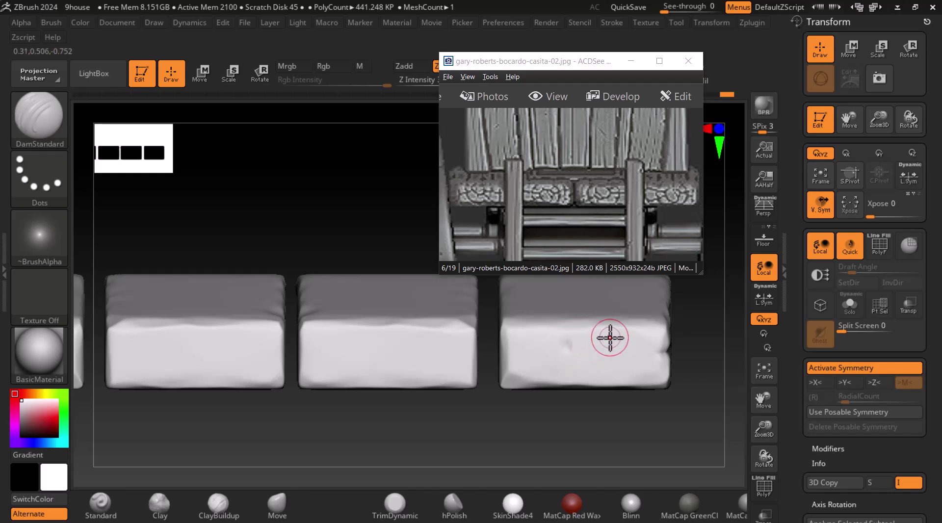
key("ctrl")
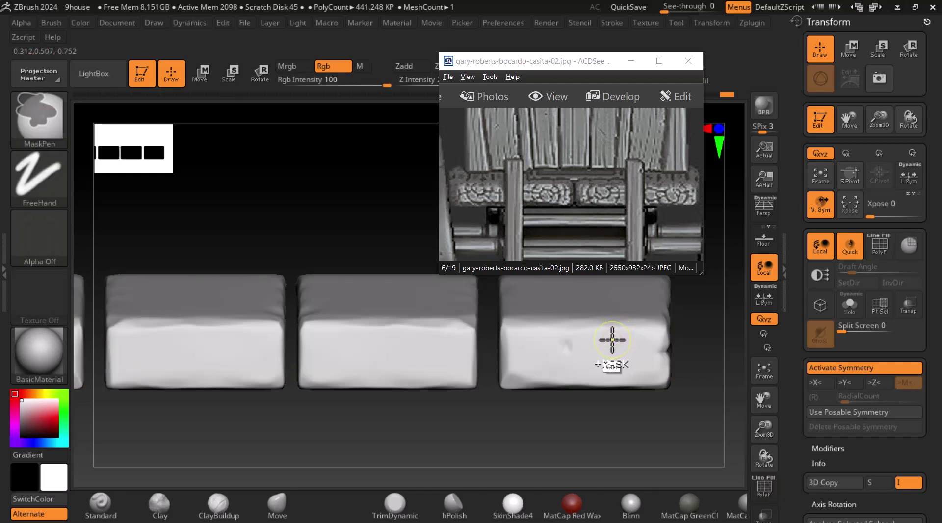
key("ctrl+d")
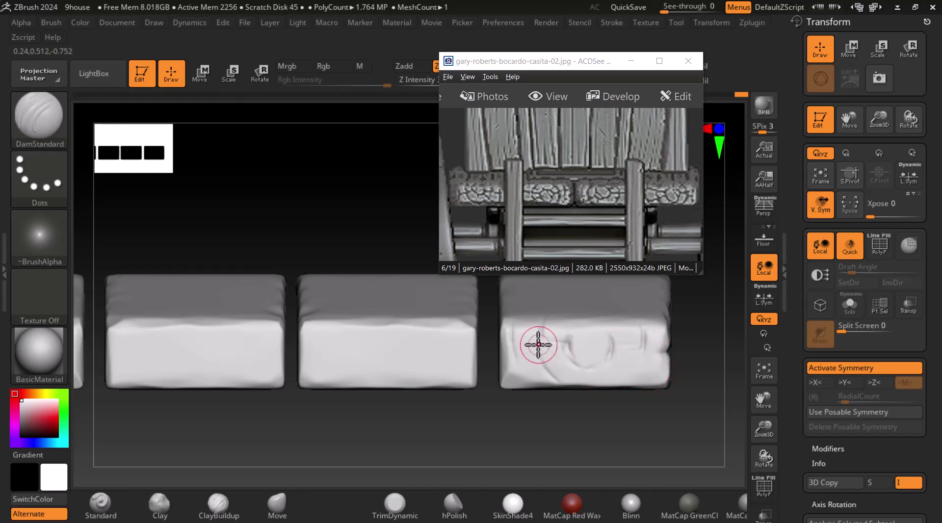
mouse_move(568, 350)
left_mouse_down()
mouse_move(522, 342)
mouse_move(572, 361)
mouse_move(564, 357)
left_mouse_up()
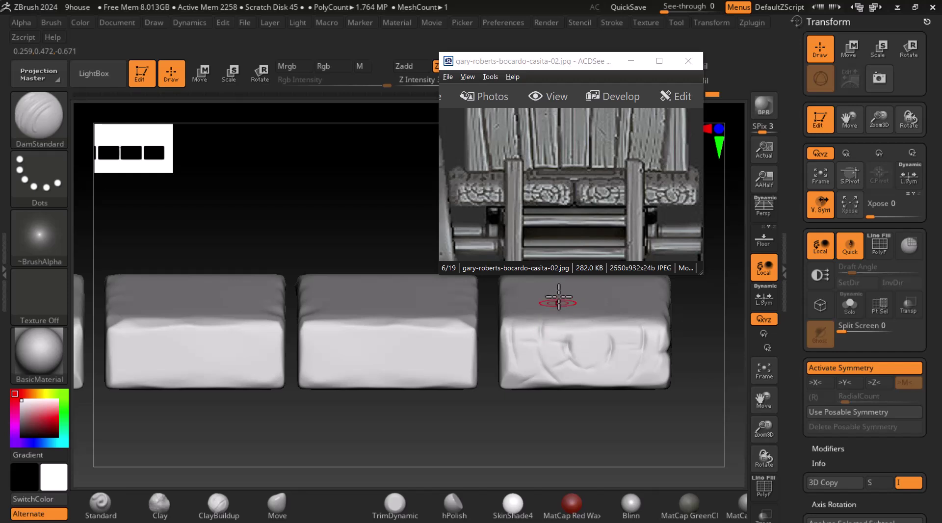
Carve an inner ring, curved outer ring segments and radial cracks into the second plank's opposite end face with DamStandard
left_click_drag(534, 418, 553, 400)
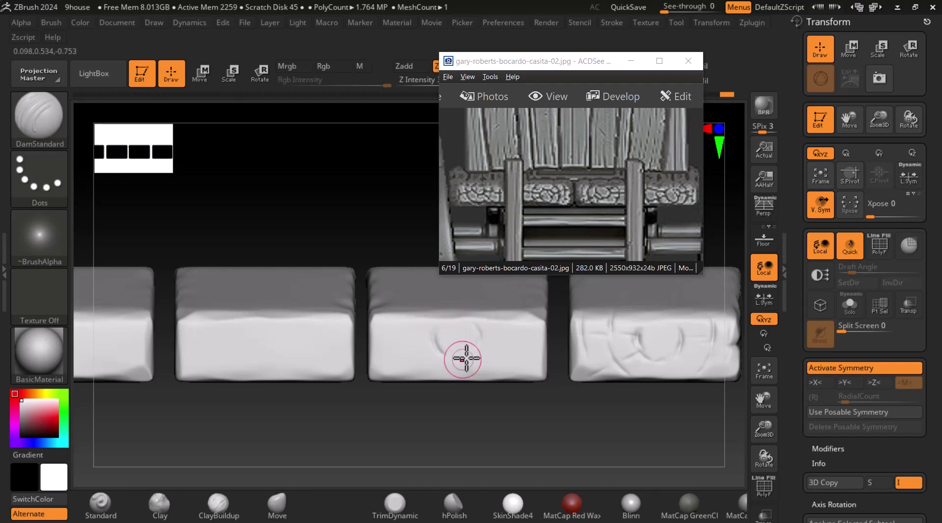
mouse_move(458, 366)
left_mouse_down()
mouse_move(476, 349)
mouse_move(505, 374)
left_mouse_up()
left_click_drag(410, 321, 420, 375)
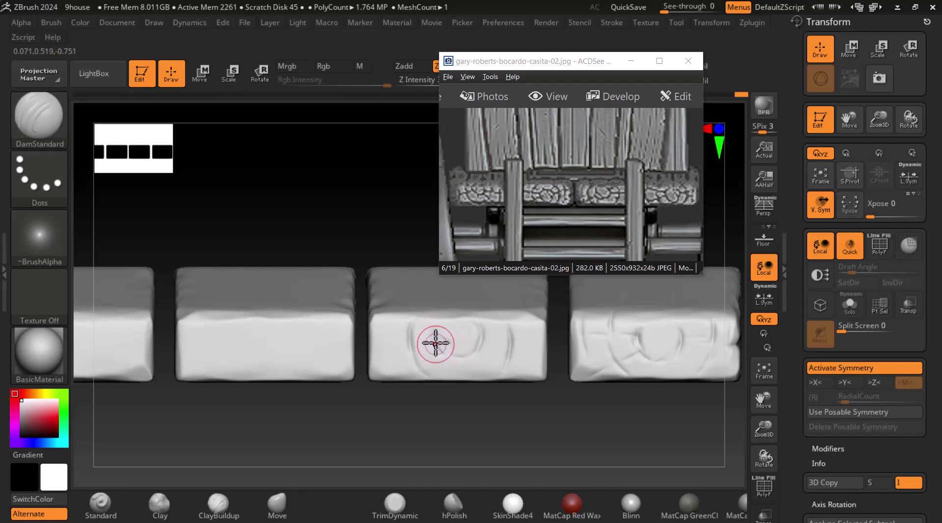
mouse_move(393, 372)
left_mouse_down()
mouse_move(395, 347)
mouse_move(433, 322)
mouse_move(441, 358)
left_mouse_up()
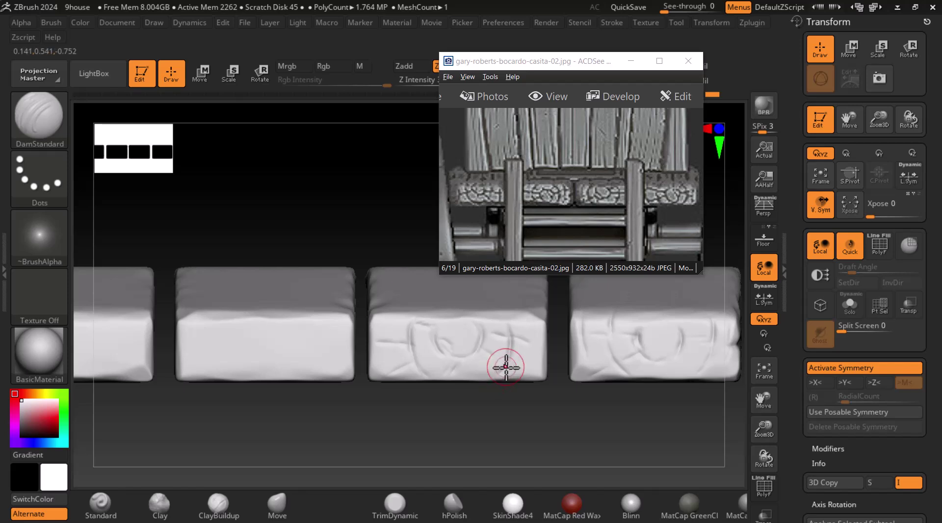
Carve a low off-centre ring, a surrounding arc and radial cracks into the third plank's opposite end face with DamStandard
left_click_drag(461, 423, 435, 351, "alt")
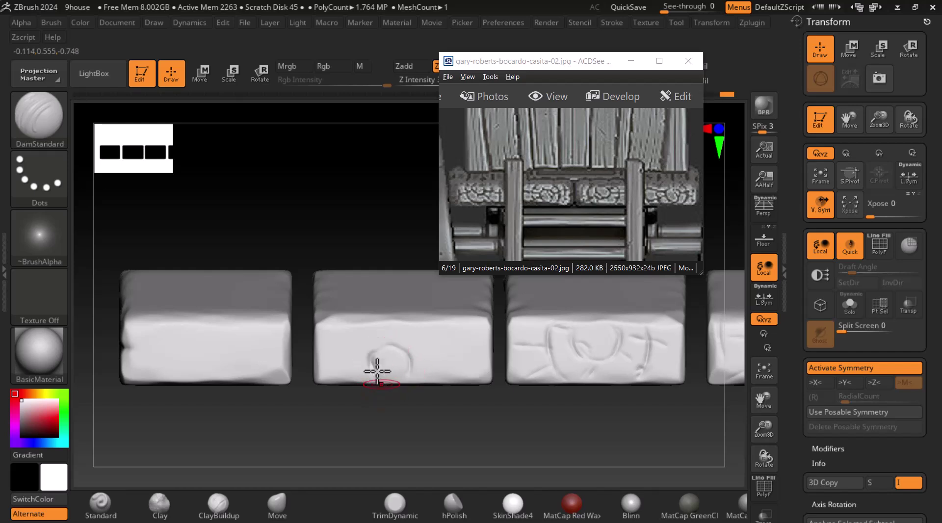
left_click_drag(361, 334, 347, 372)
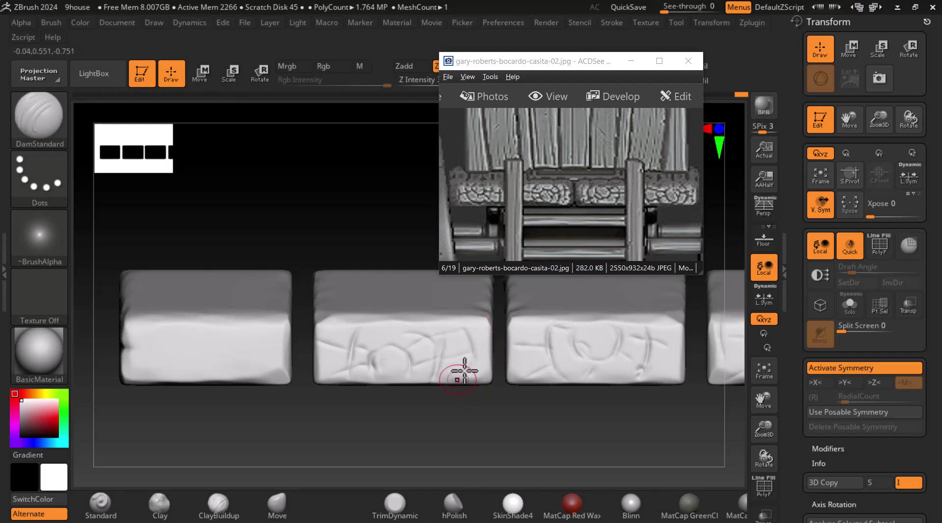
left_click_drag(444, 398, 463, 395, "alt")
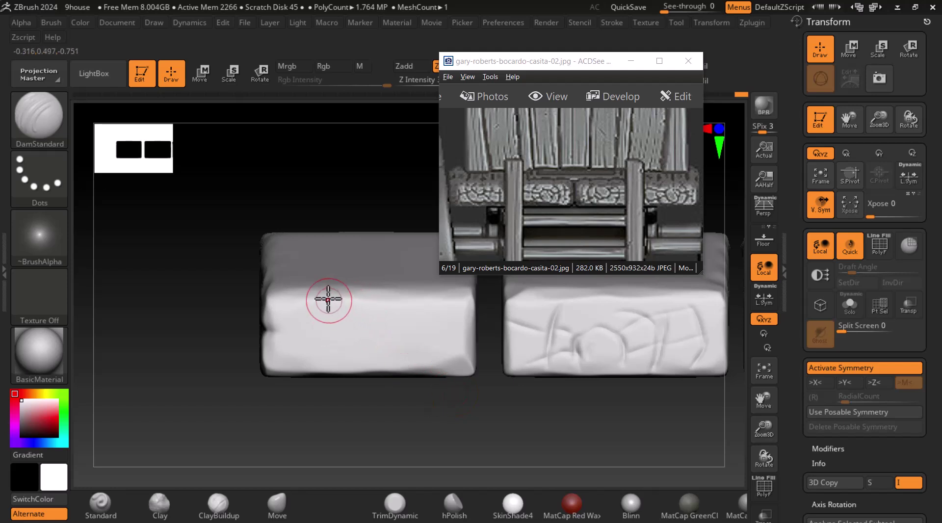
Carve an inner ring, curved outer ring segments and radial cracks into the fourth plank's opposite end face with DamStandard
left_click_drag(326, 296, 343, 335)
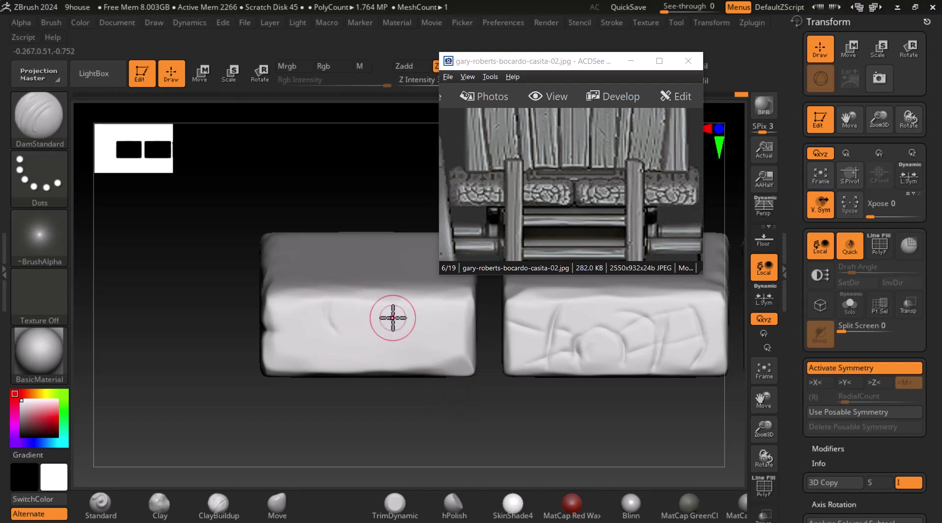
mouse_move(369, 324)
left_mouse_down()
mouse_move(317, 322)
mouse_move(309, 342)
left_mouse_up()
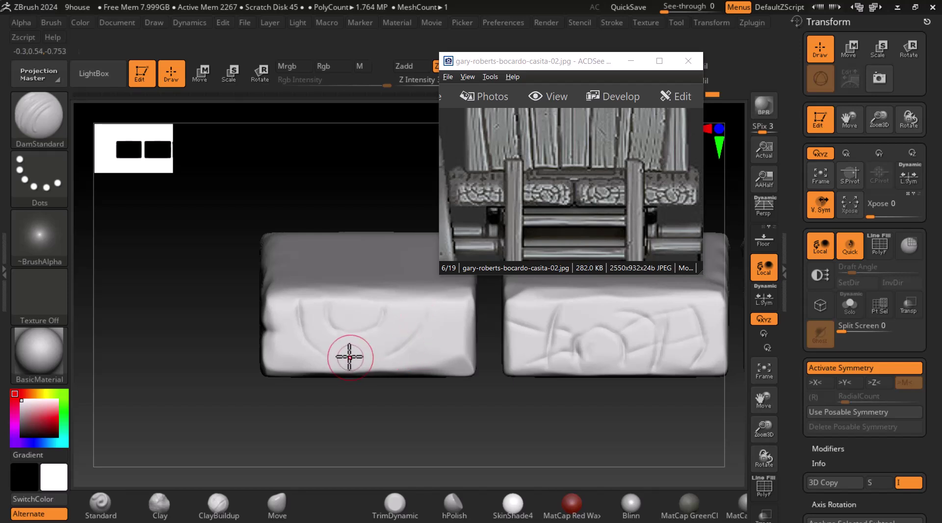
left_click_drag(431, 308, 378, 346)
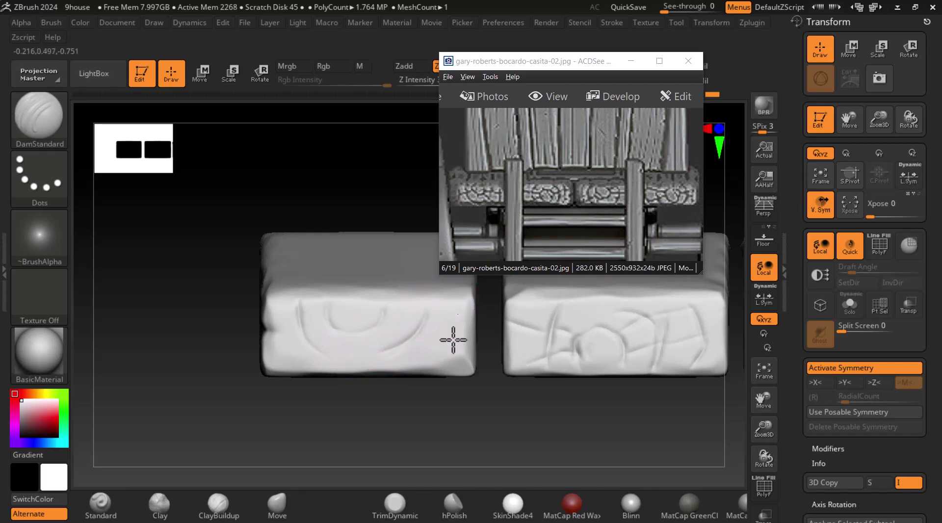
left_click_drag(273, 290, 273, 315)
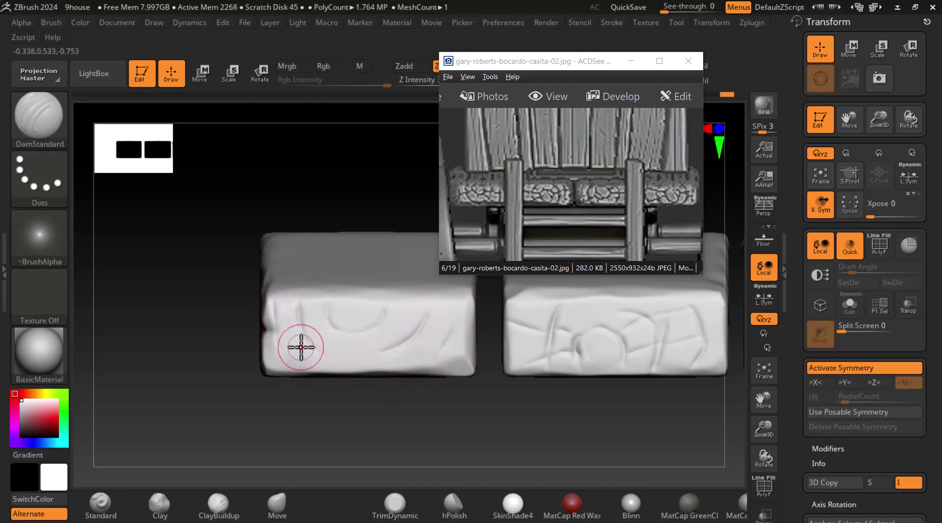
mouse_move(305, 342)
left_mouse_down("shift")
mouse_move(315, 317)
mouse_move(361, 304)
mouse_move(330, 324)
mouse_move(381, 319)
mouse_move(366, 319)
mouse_move(417, 332)
mouse_move(317, 324)
mouse_move(391, 348)
mouse_move(367, 340)
mouse_move(399, 368)
mouse_move(439, 350)
mouse_move(457, 300)
mouse_move(451, 342)
mouse_move(441, 324)
left_mouse_up("shift")
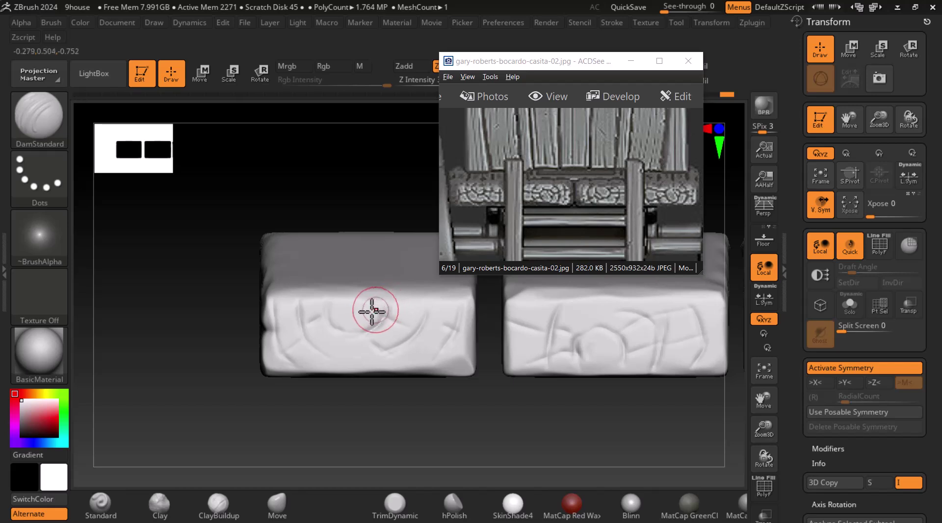
mouse_move(335, 325)
left_mouse_down()
mouse_move(353, 332)
mouse_move(376, 322)
mouse_move(353, 346)
mouse_move(385, 351)
mouse_move(326, 351)
mouse_move(358, 357)
mouse_move(329, 364)
left_mouse_up()
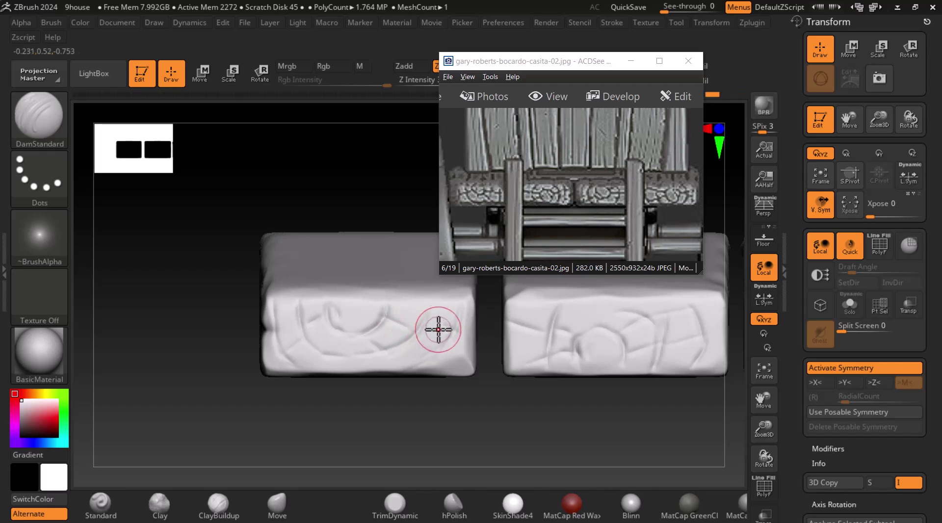
left_click_drag(414, 335, 309, 361)
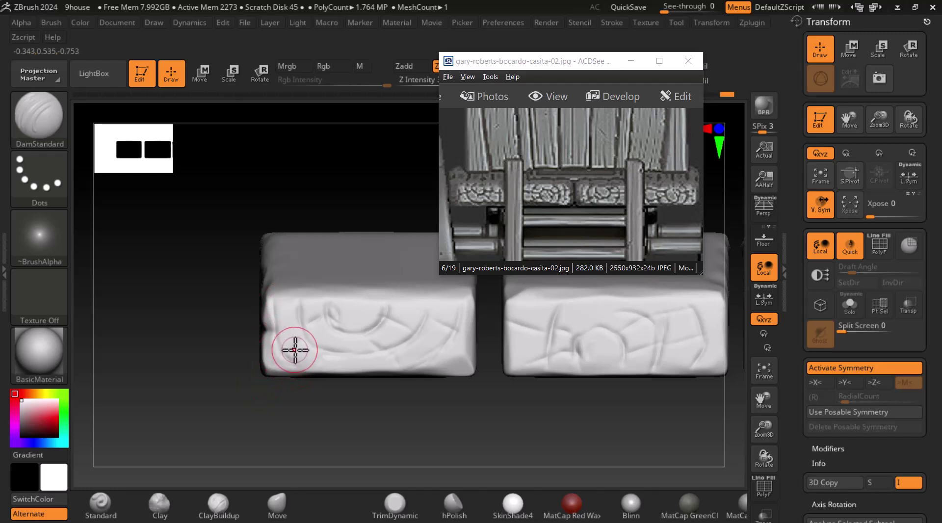
mouse_move(338, 405)
left_mouse_down()
mouse_move(472, 441)
mouse_move(466, 452)
mouse_move(547, 414)
mouse_move(413, 357)
left_mouse_up()
mouse_move(471, 378)
left_mouse_down()
mouse_move(538, 421)
mouse_move(538, 435)
mouse_move(406, 347)
left_mouse_up()
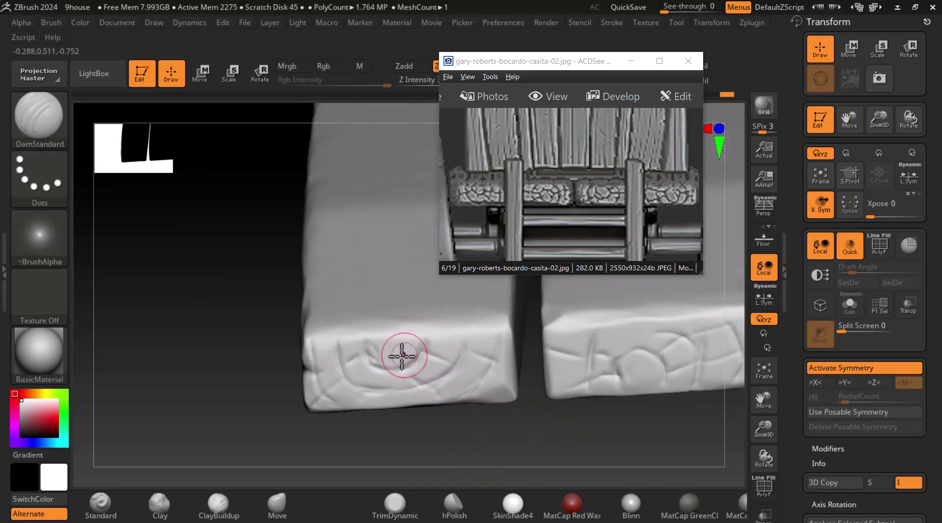
Build up soft bulges between the carved rings and cracks on the fourth plank's end face with the FormSoft brush
mouse_move(685, 445)
left_mouse_down()
mouse_move(584, 343)
mouse_move(668, 417)
mouse_move(658, 442)
mouse_move(626, 384)
mouse_move(646, 435)
mouse_move(631, 410)
mouse_move(363, 328)
left_mouse_up()
left_click(38, 116)
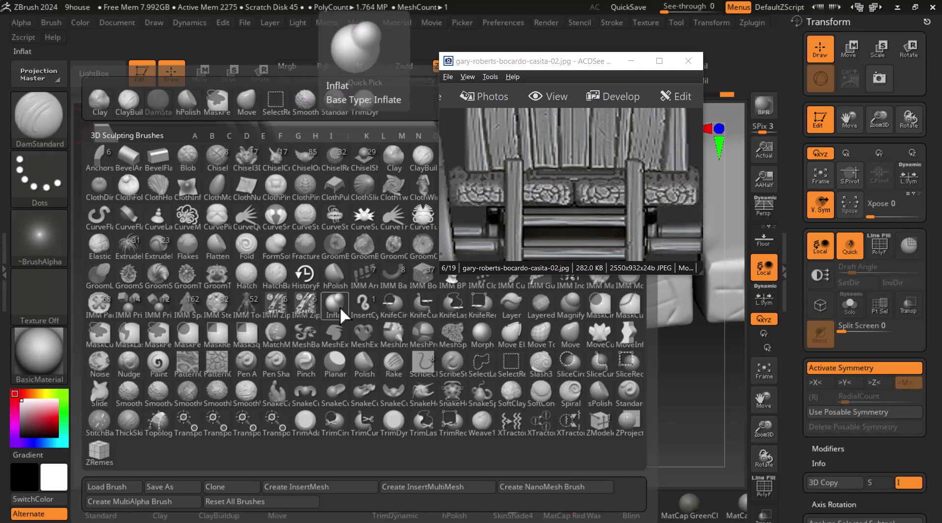
key("f")
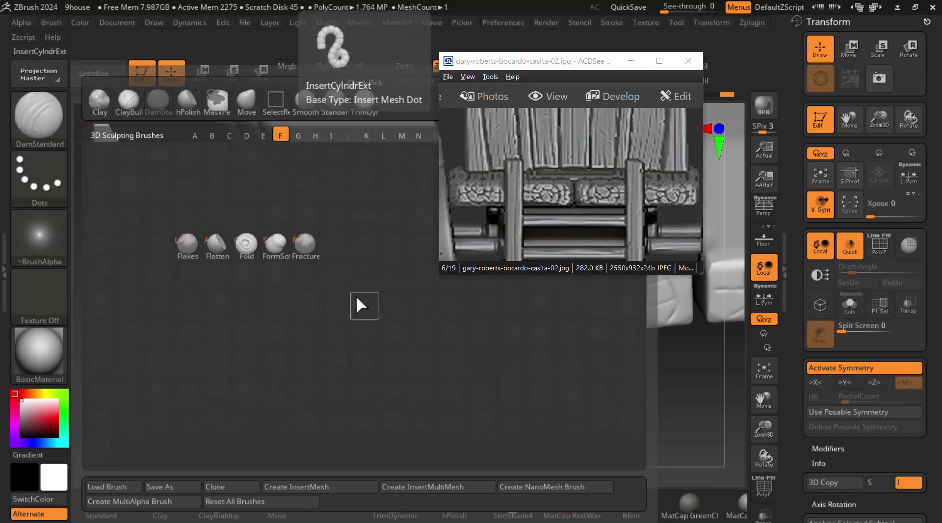
left_click(282, 253)
left_click_drag(332, 314, 425, 371)
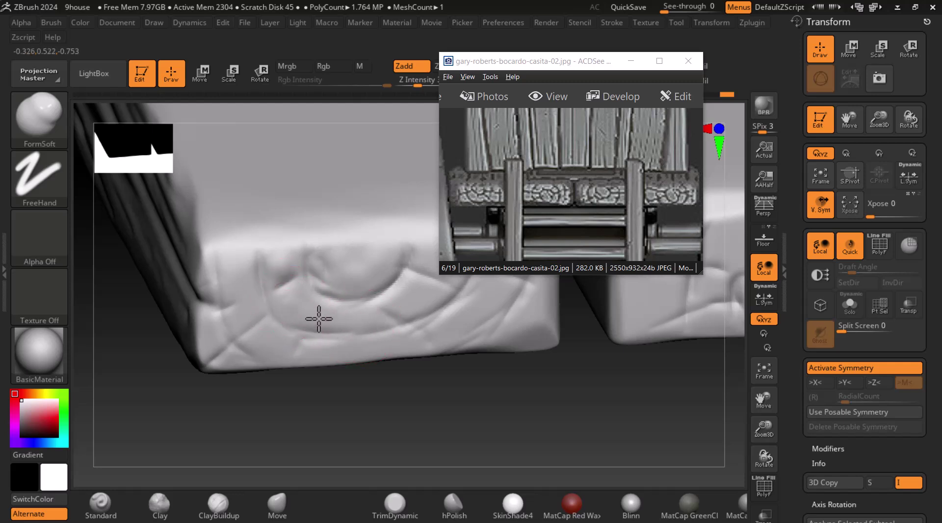
left_click_drag(414, 393, 399, 434)
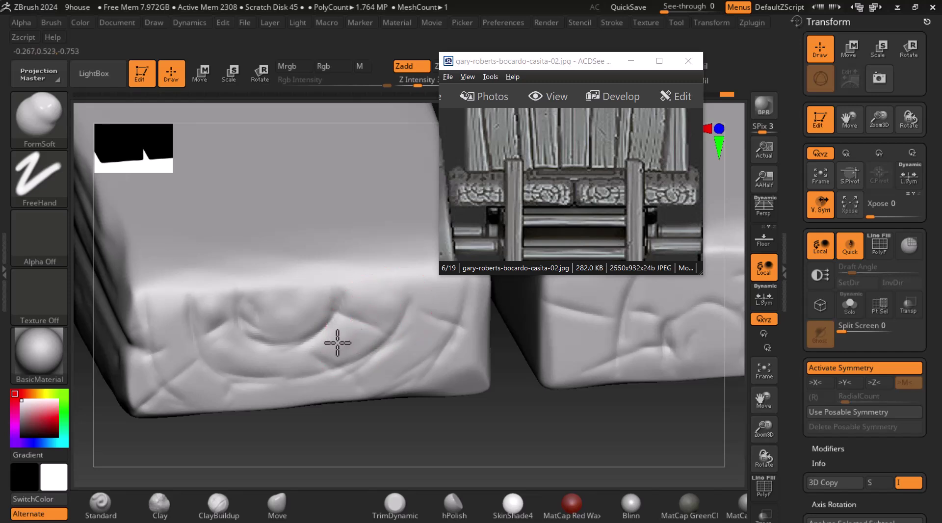
left_click_drag(484, 429, 469, 421)
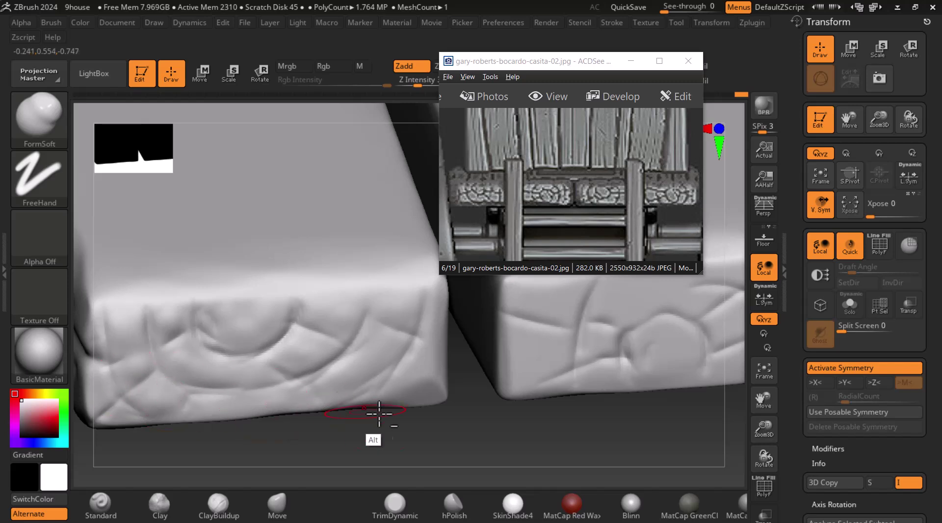
right_click_drag(357, 409, 495, 346)
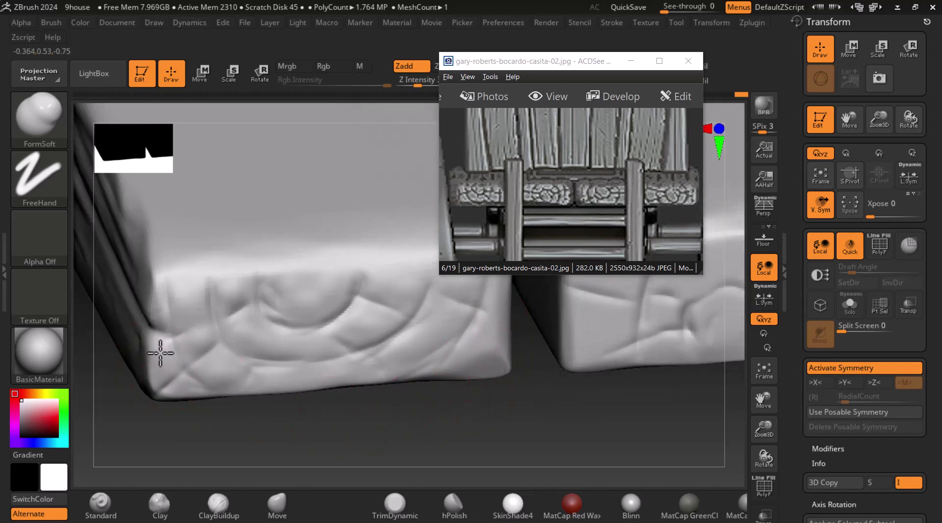
left_click_drag(378, 399, 410, 330)
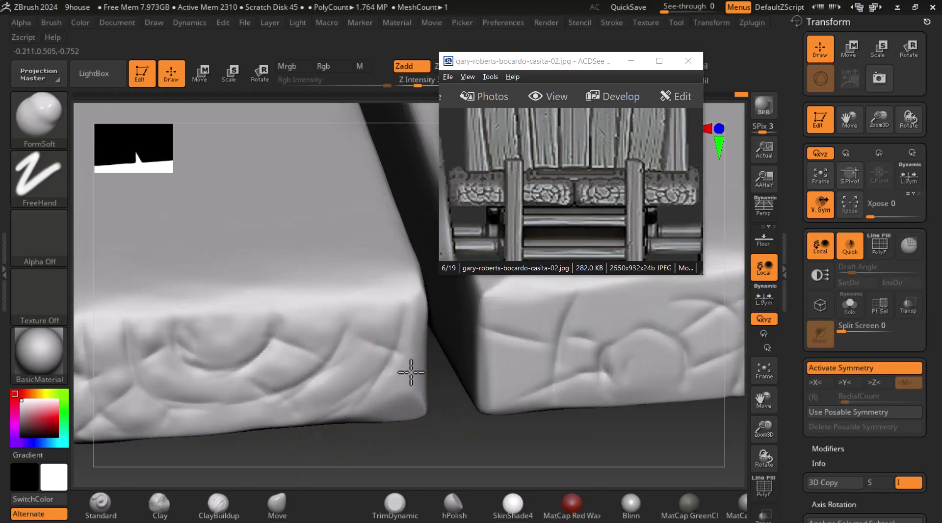
Swell the low ring and the surrounding cells between the cracks on the third plank's end face with FormSoft
mouse_move(382, 405)
right_mouse_down()
mouse_move(353, 479)
mouse_move(458, 347)
right_mouse_up()
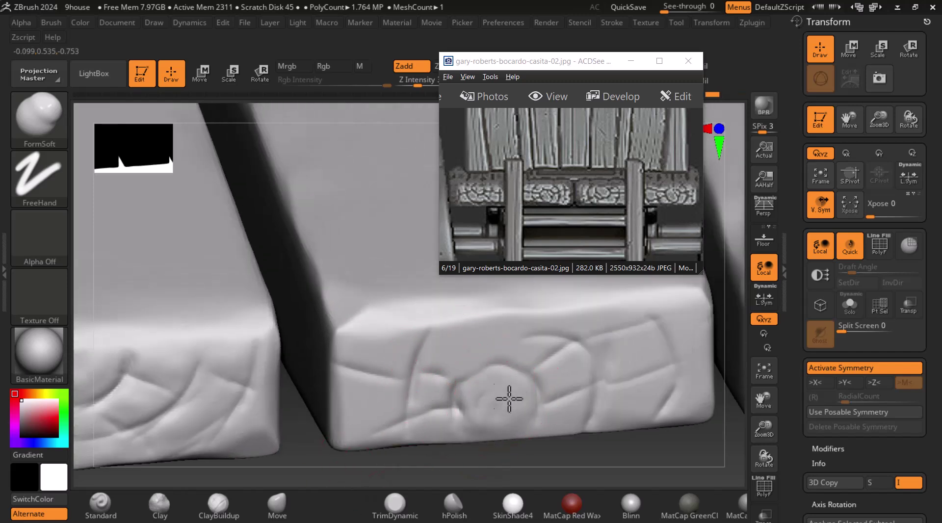
mouse_move(488, 419)
left_mouse_down()
mouse_move(426, 389)
mouse_move(436, 434)
mouse_move(397, 400)
mouse_move(373, 359)
left_mouse_up()
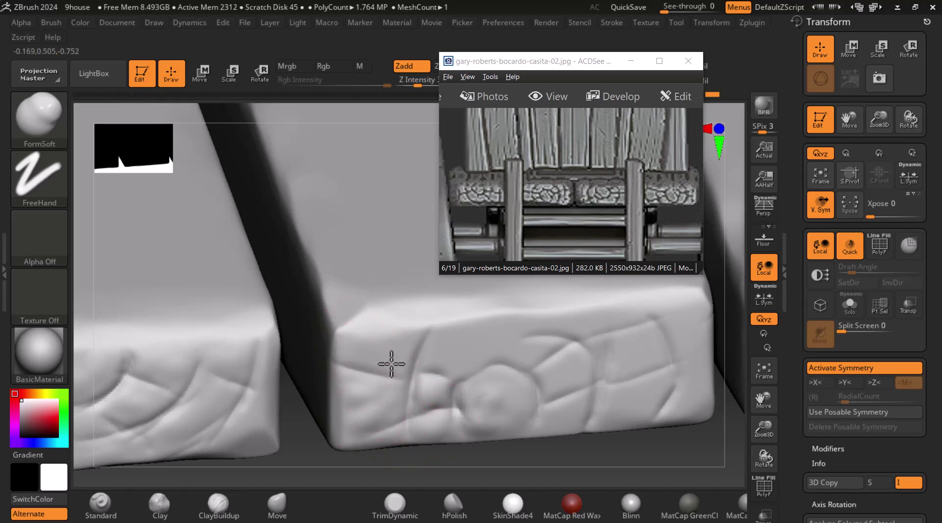
mouse_move(609, 347)
left_mouse_down()
mouse_move(610, 362)
mouse_move(635, 343)
mouse_move(619, 413)
left_mouse_up()
left_click_drag(555, 417, 553, 425)
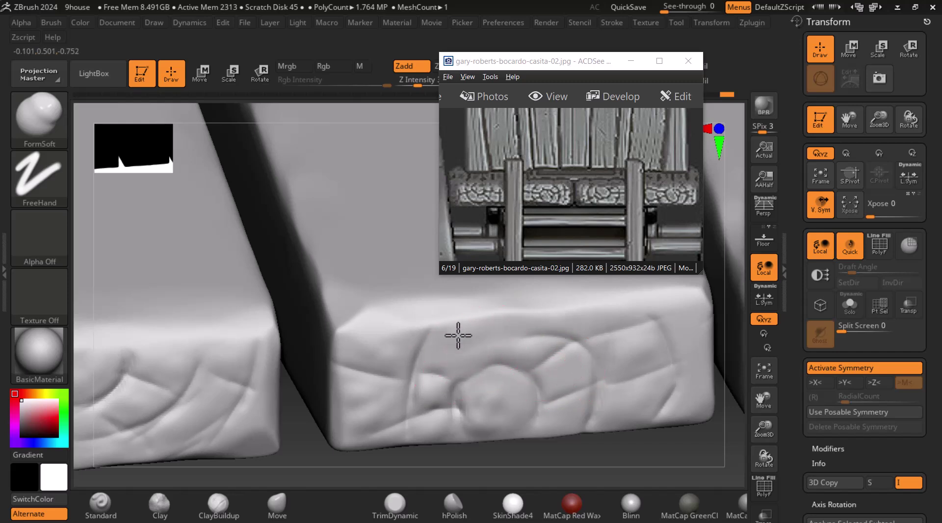
left_click_drag(627, 447, 561, 340, "alt")
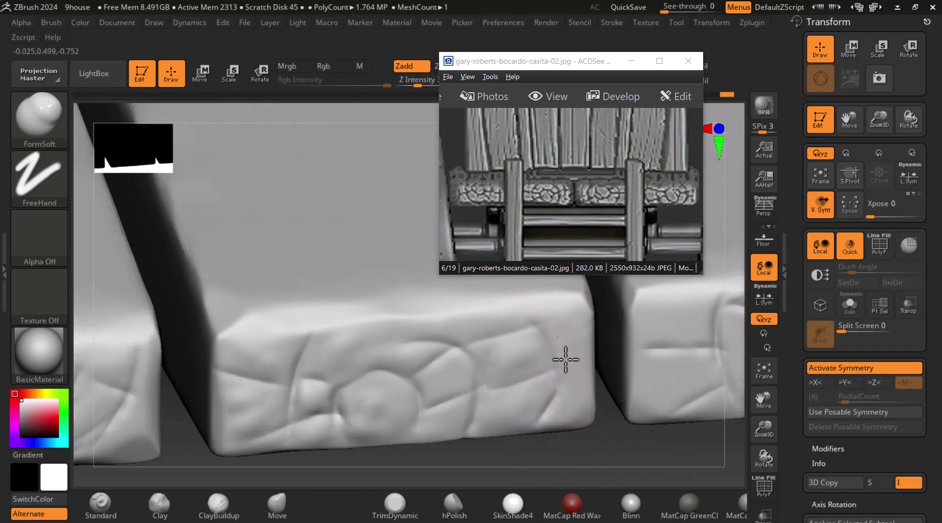
left_click_drag(578, 383, 580, 375)
left_click_drag(569, 321, 581, 331)
mouse_move(561, 387)
left_mouse_down()
mouse_move(585, 377)
mouse_move(572, 408)
left_mouse_up()
Puff up the central ring and the segments between the cracks on the second plank's end face with FormSoft
left_click_drag(639, 432, 504, 378, "alt")
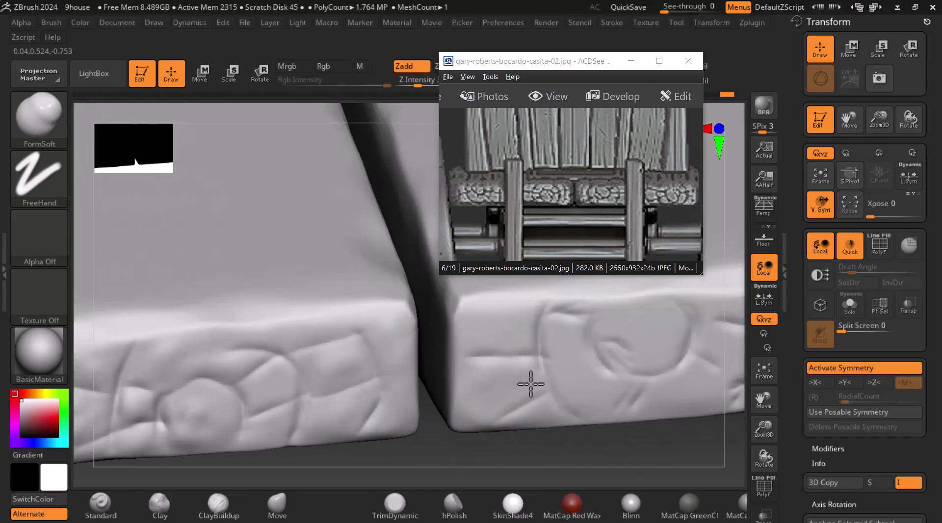
mouse_move(529, 390)
left_mouse_down()
mouse_move(542, 403)
mouse_move(538, 426)
left_mouse_up()
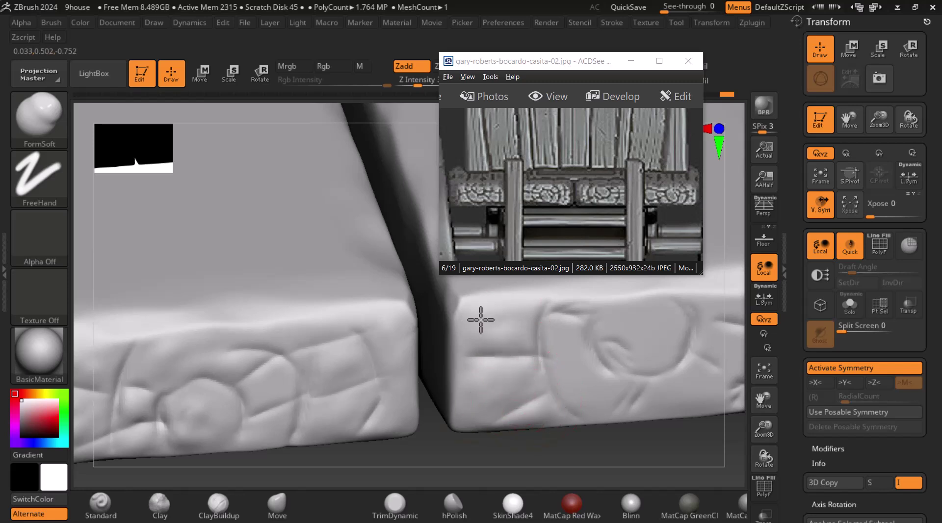
mouse_move(571, 340)
left_mouse_down()
mouse_move(582, 403)
mouse_move(566, 347)
left_mouse_up()
mouse_move(603, 404)
left_mouse_down()
mouse_move(601, 338)
mouse_move(626, 330)
left_mouse_up()
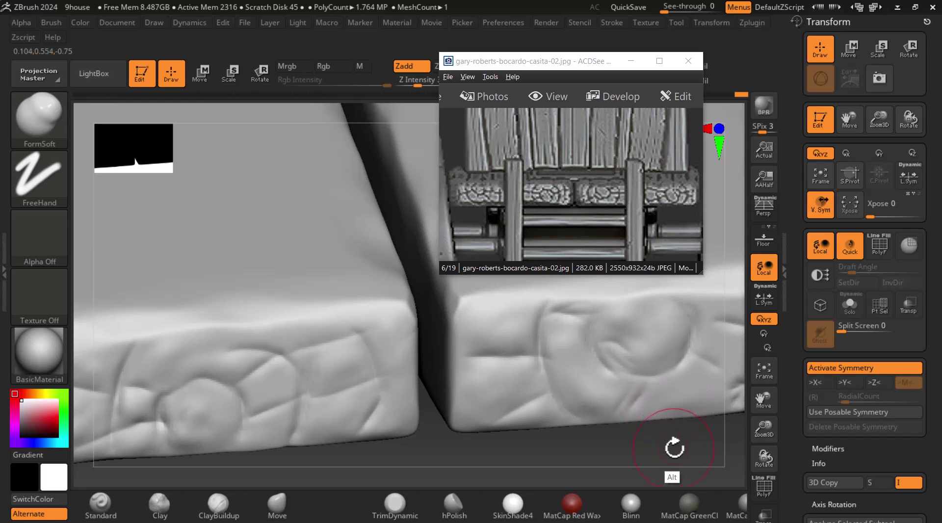
left_click_drag(673, 448, 584, 398)
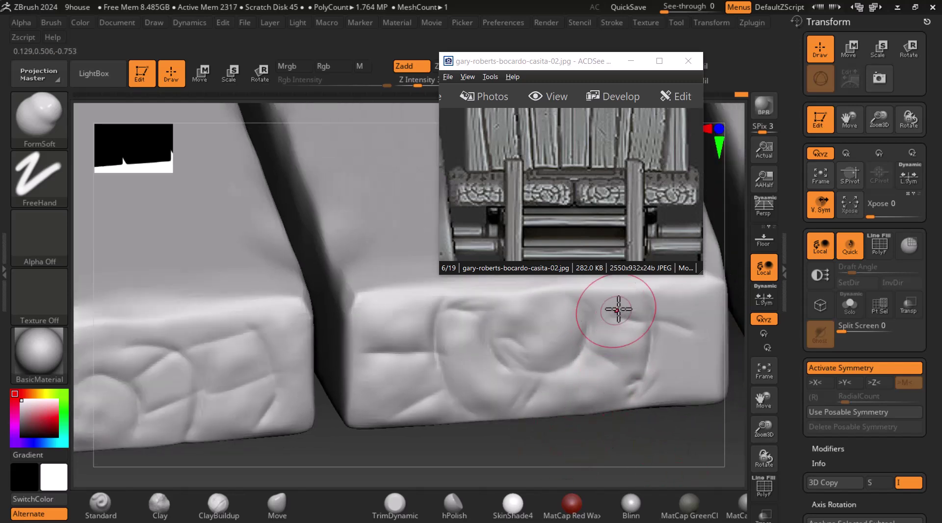
left_click_drag(672, 431, 558, 312)
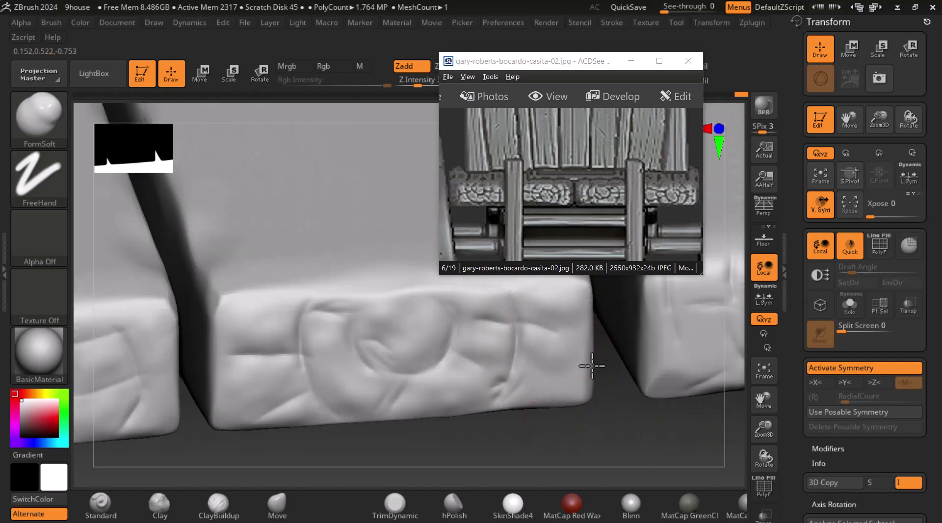
Round out the central ring, surrounding segments and outer edge of the first plank's end face with FormSoft
left_click_drag(605, 414, 528, 409)
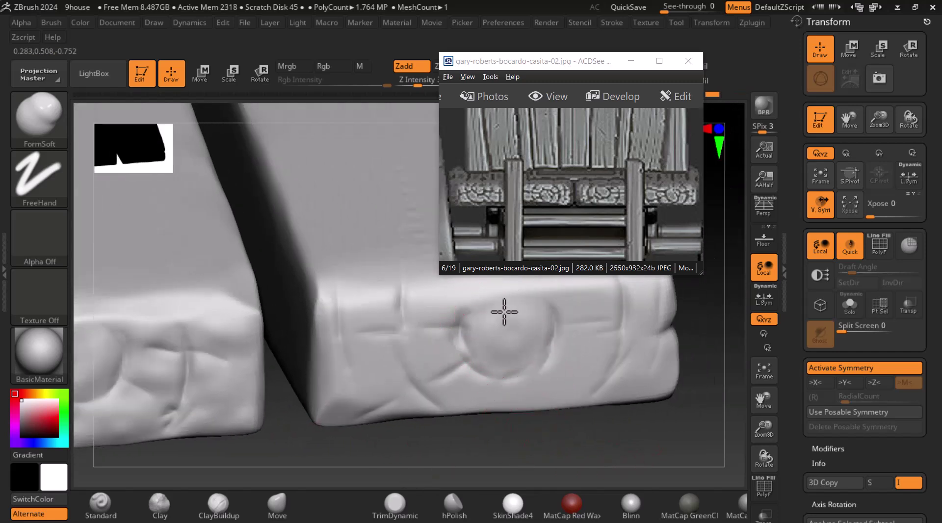
mouse_move(416, 309)
left_mouse_down()
mouse_move(441, 336)
mouse_move(426, 339)
left_mouse_up()
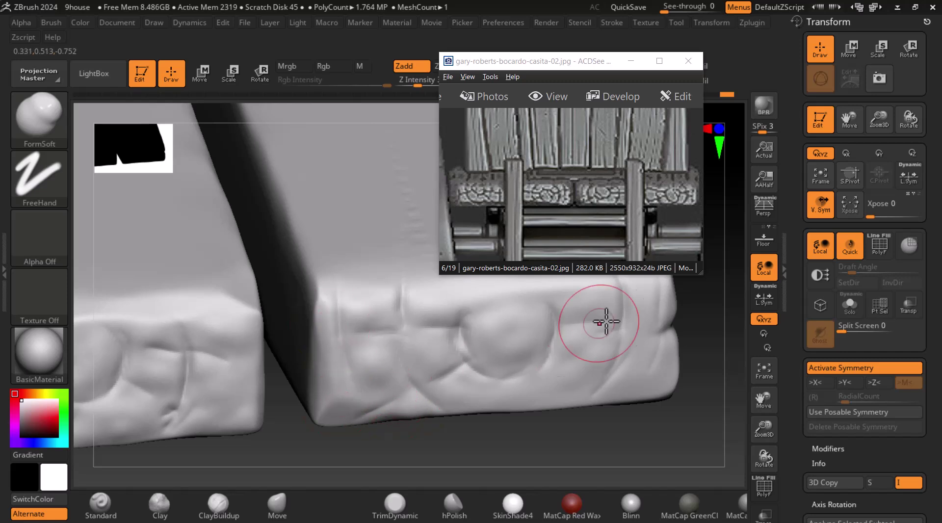
mouse_move(620, 395)
left_mouse_down()
mouse_move(609, 426)
mouse_move(600, 336)
mouse_move(615, 408)
left_mouse_up()
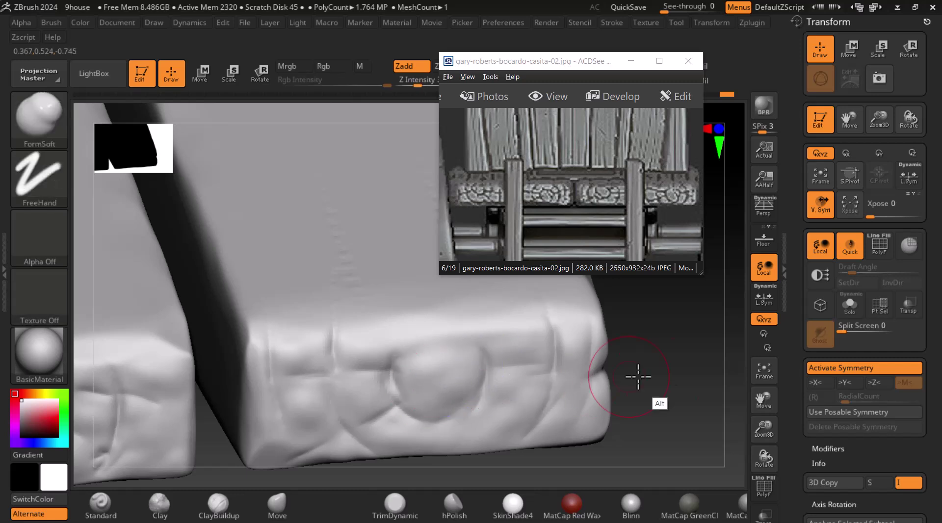
left_click_drag(623, 375, 575, 292, "alt")
Flatten the raised areas and edges across all four carved plank ends with the hPolish brush
mouse_move(664, 407)
left_mouse_down()
mouse_move(678, 410)
mouse_move(683, 374)
mouse_move(643, 438)
mouse_move(672, 404)
left_mouse_up()
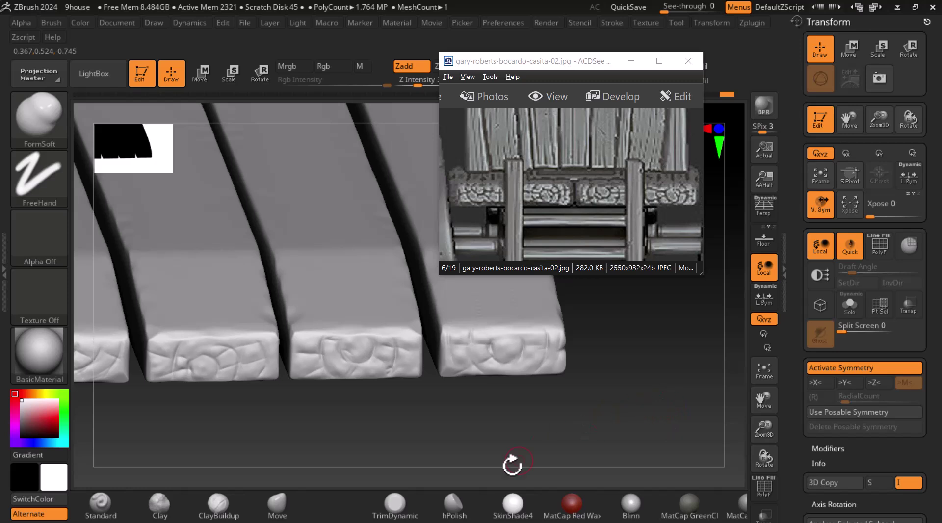
left_click(470, 493)
mouse_move(511, 446)
left_mouse_down()
mouse_move(645, 374)
mouse_move(555, 397)
left_mouse_up()
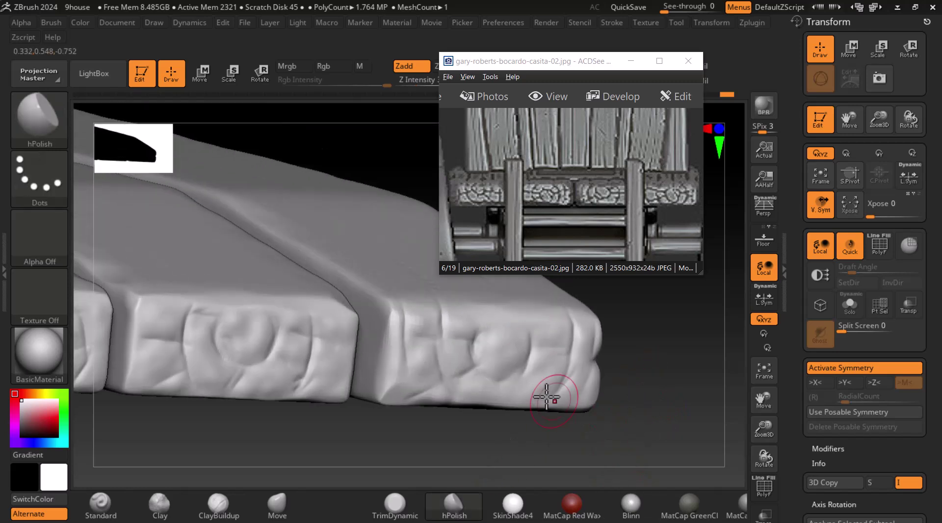
mouse_move(499, 348)
left_mouse_down()
mouse_move(494, 374)
mouse_move(458, 361)
mouse_move(446, 332)
mouse_move(424, 358)
mouse_move(422, 311)
mouse_move(498, 382)
mouse_move(464, 385)
left_mouse_up()
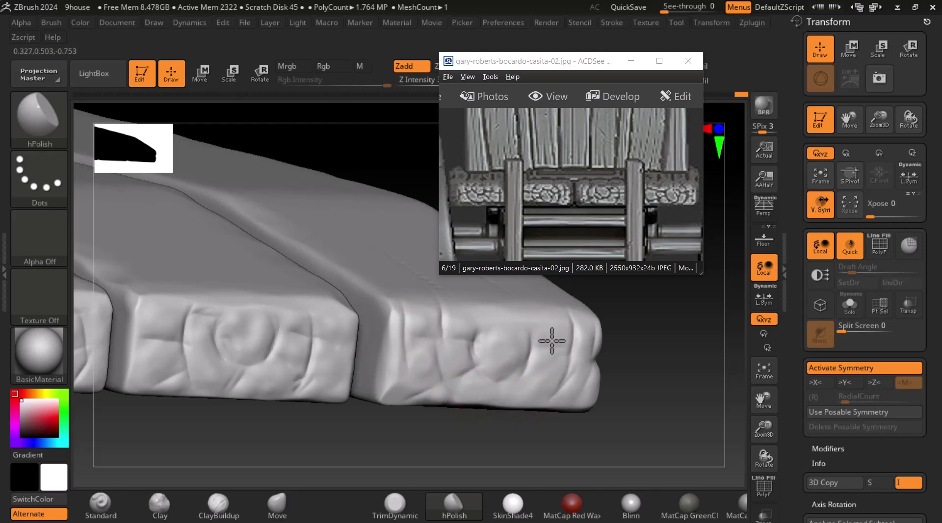
mouse_move(598, 390)
left_mouse_down()
mouse_move(587, 341)
mouse_move(546, 375)
left_mouse_up()
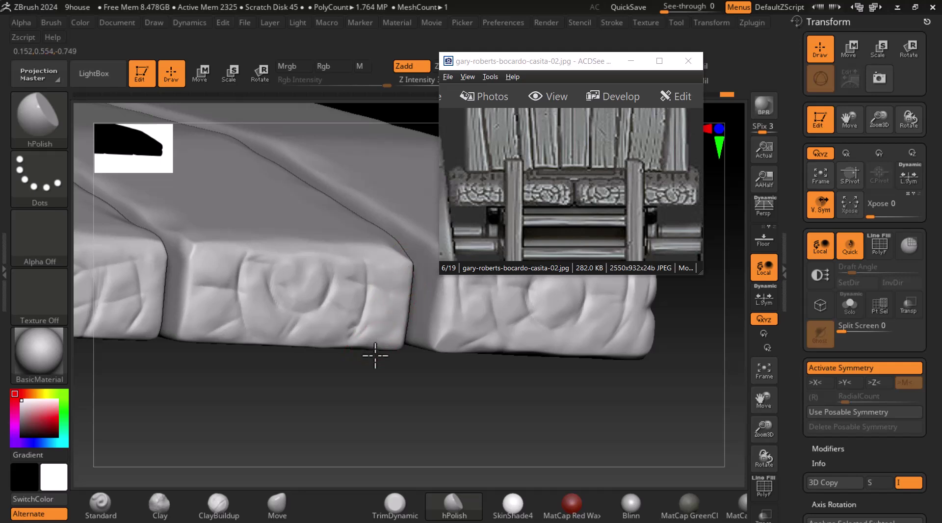
left_click_drag(340, 384, 370, 368)
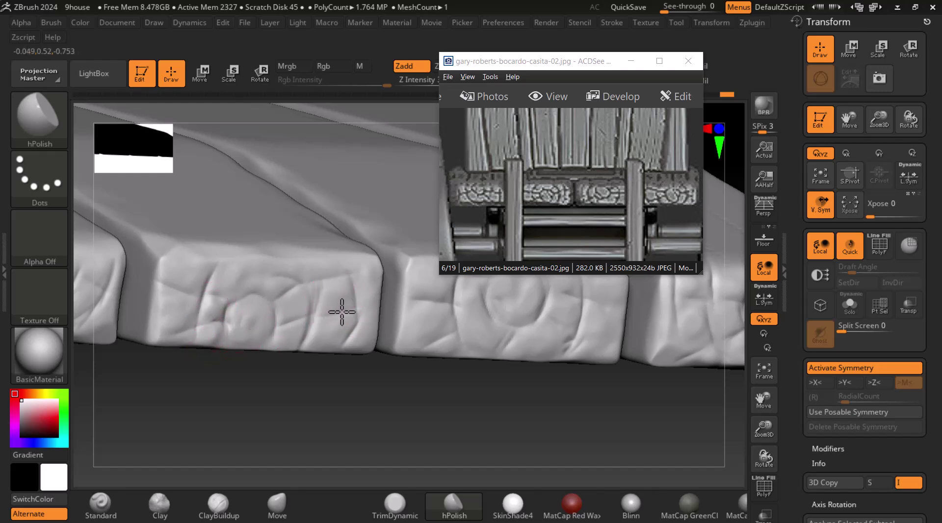
mouse_move(392, 378)
left_mouse_down()
mouse_move(395, 426)
mouse_move(390, 399)
left_mouse_up()
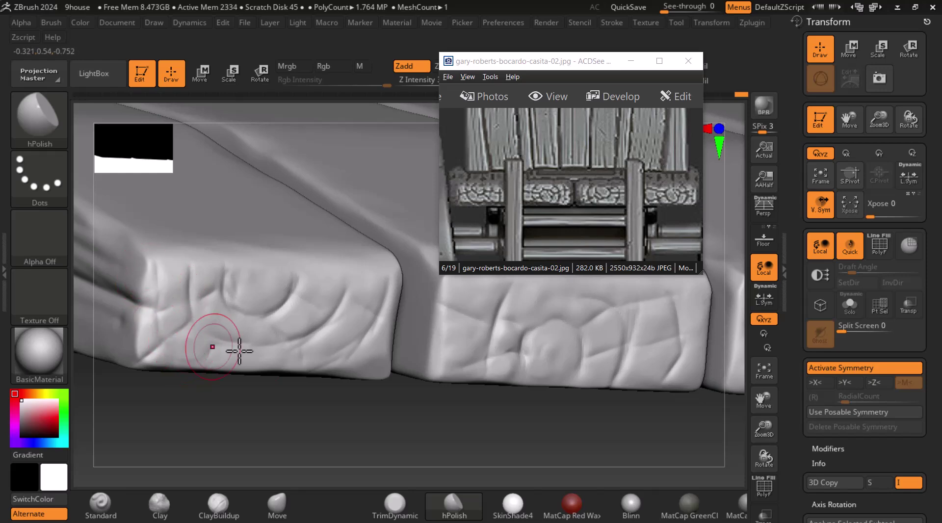
Examine the planks' long top faces and grooved sides from several angles
left_click_drag(410, 413, 573, 381)
left_click_drag(639, 429, 682, 436)
left_click_drag(307, 319, 604, 373)
left_click_drag(644, 342, 668, 431, "alt")
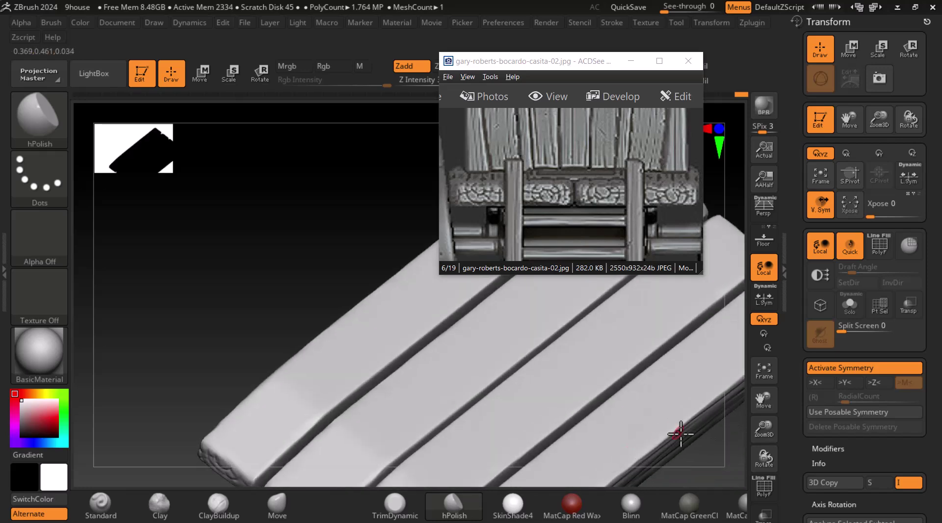
left_click_drag(274, 288, 340, 286)
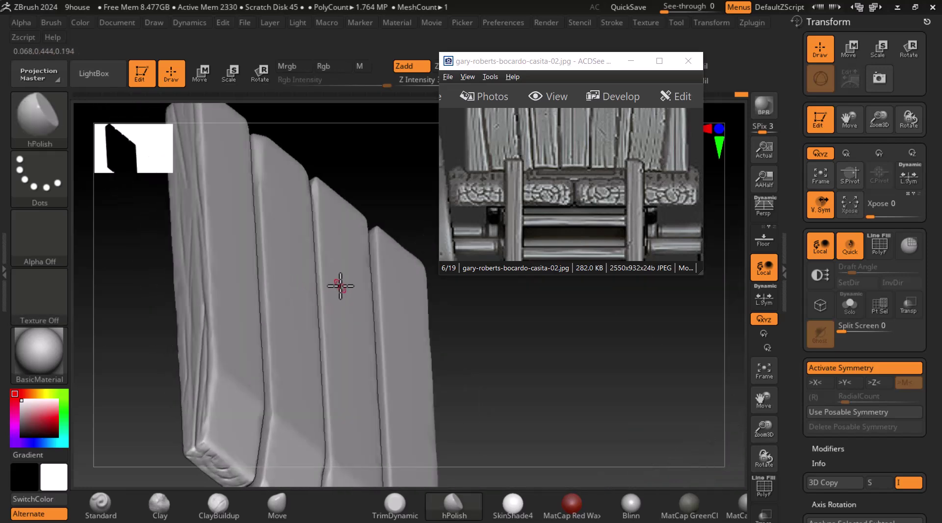
Browse the reference images to House.jpg, zoom in on the wagon's red plank floor and keep it in a small window over the model
left_click(660, 62)
scroll(519, 269, "down", 1)
scroll(520, 275, "down", 1)
scroll(520, 276, "up", 1)
scroll(520, 276, "down", 1)
scroll(521, 281, "up", 1)
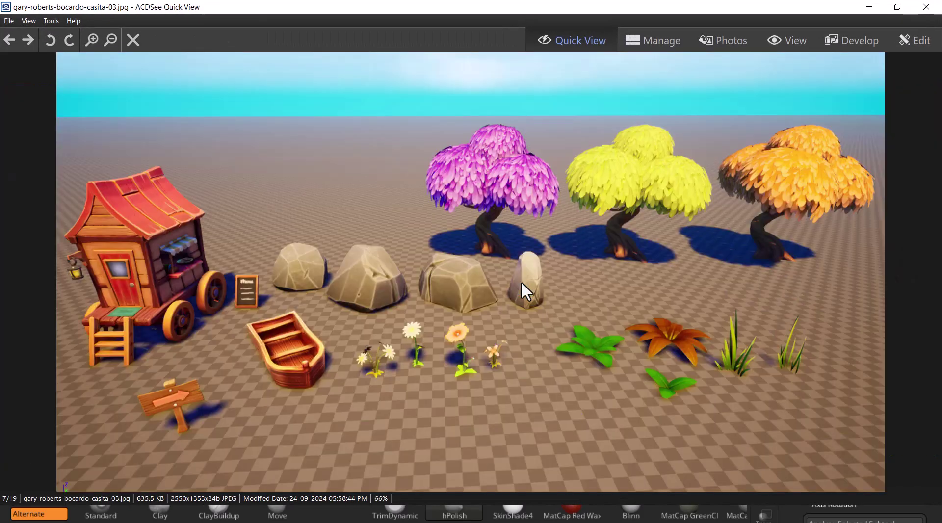
scroll(184, 399, "down", 1)
scroll(205, 389, "down", 3)
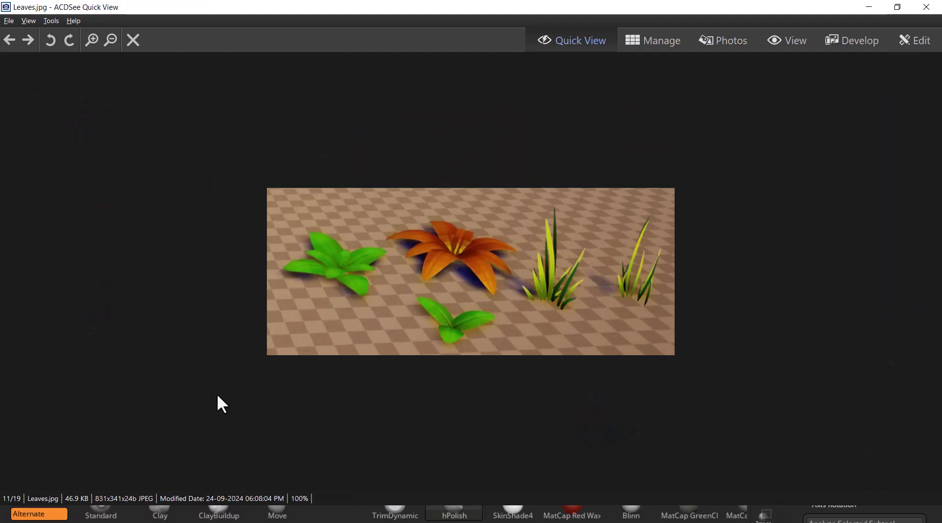
scroll(217, 393, "up", 1)
scroll(438, 392, "up", 2, "ctrl")
scroll(469, 381, "up", 1, "ctrl")
left_click_drag(479, 365, 565, 238)
left_click_drag(853, 6, 687, 21)
left_click_drag(731, 89, 770, 155)
Carve thin lengthwise wood-grain lines into the rightmost plank's top near its end with the DamStandard brush
left_click_drag(549, 392, 650, 371)
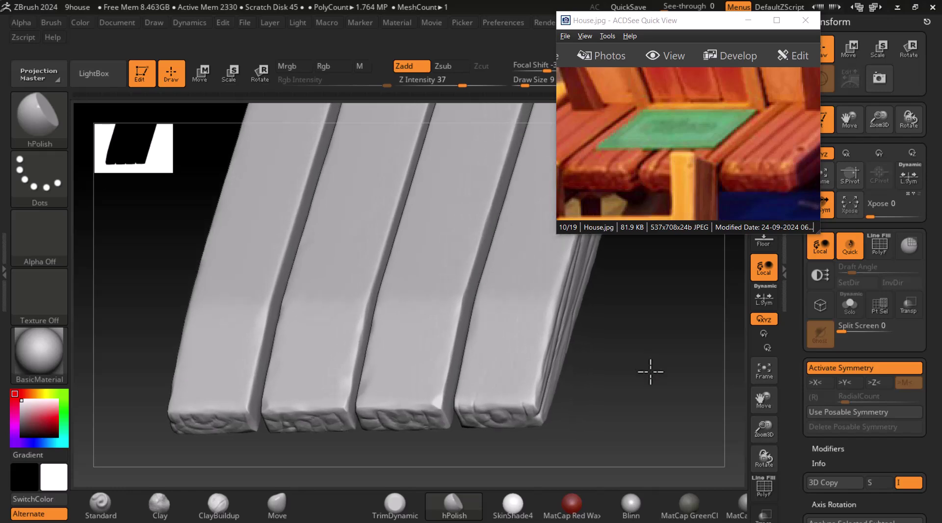
left_click(57, 113)
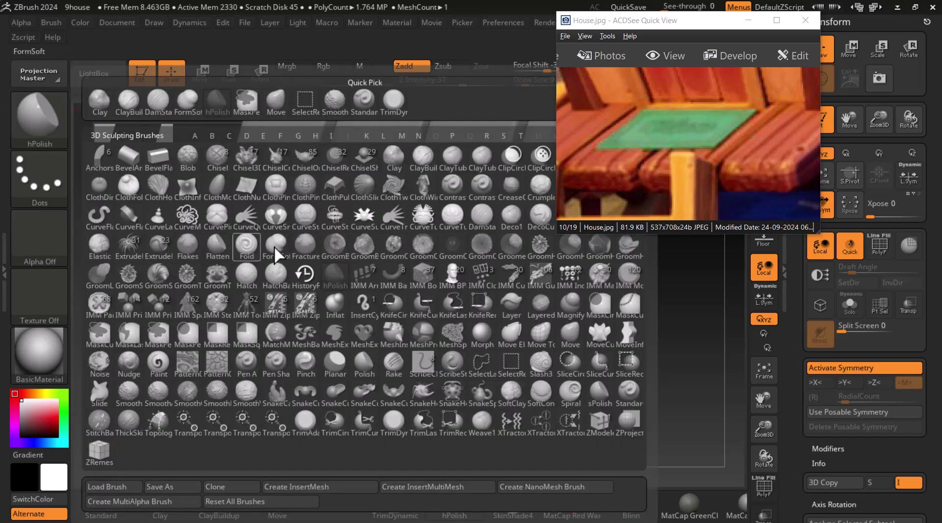
key("d")
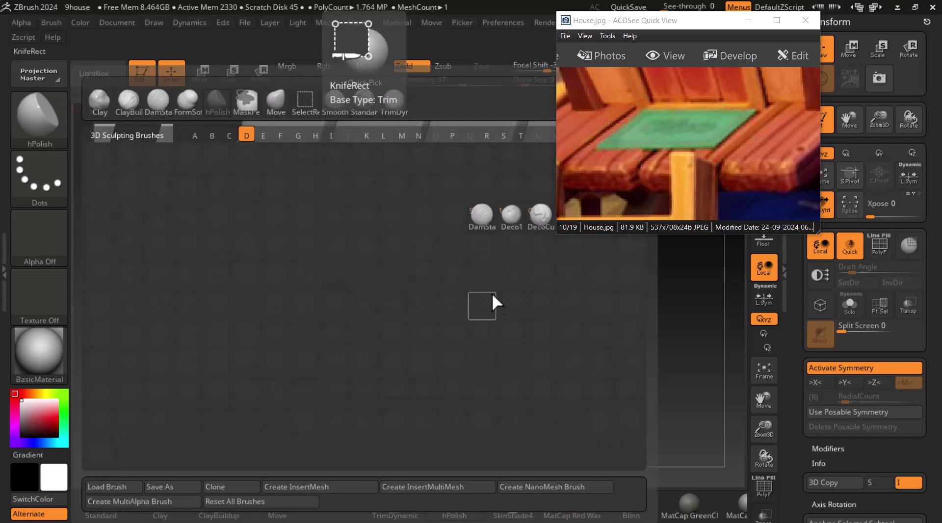
left_click(478, 219)
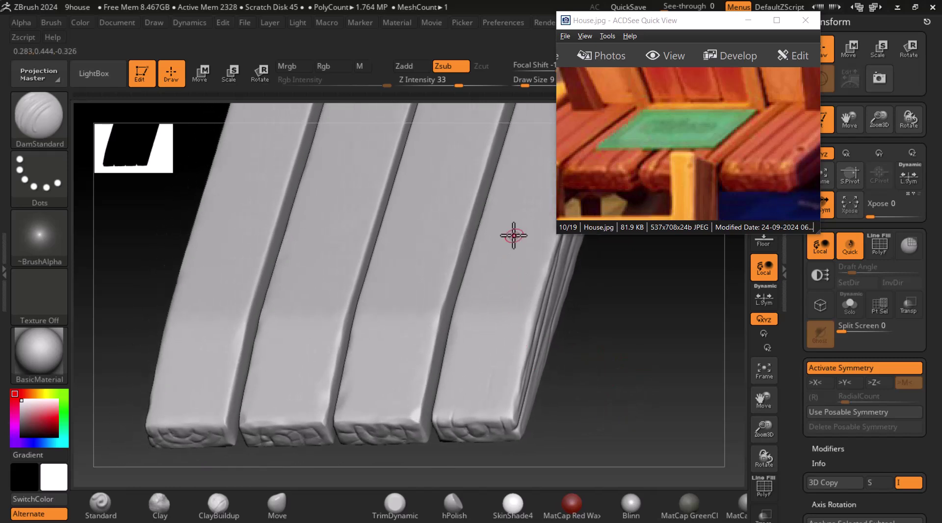
left_click_drag(563, 356, 612, 345, "shift")
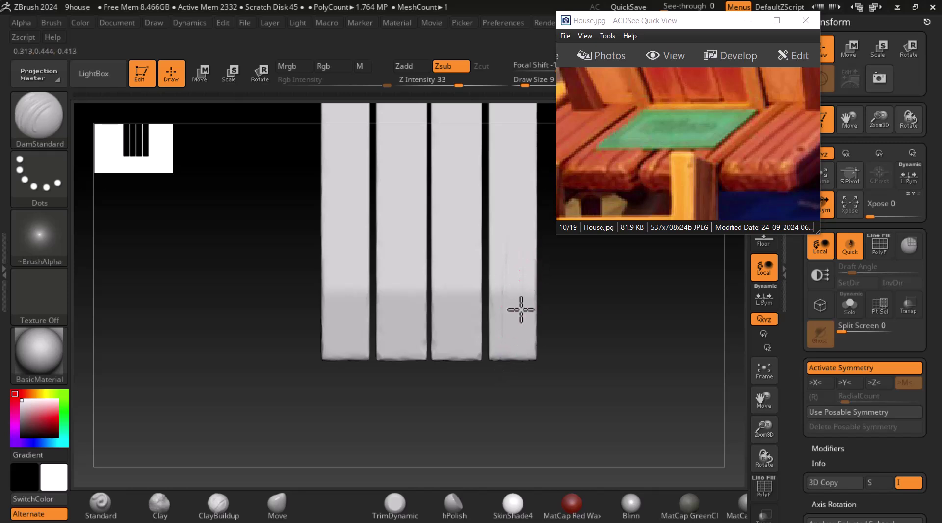
left_click_drag(610, 355, 595, 369)
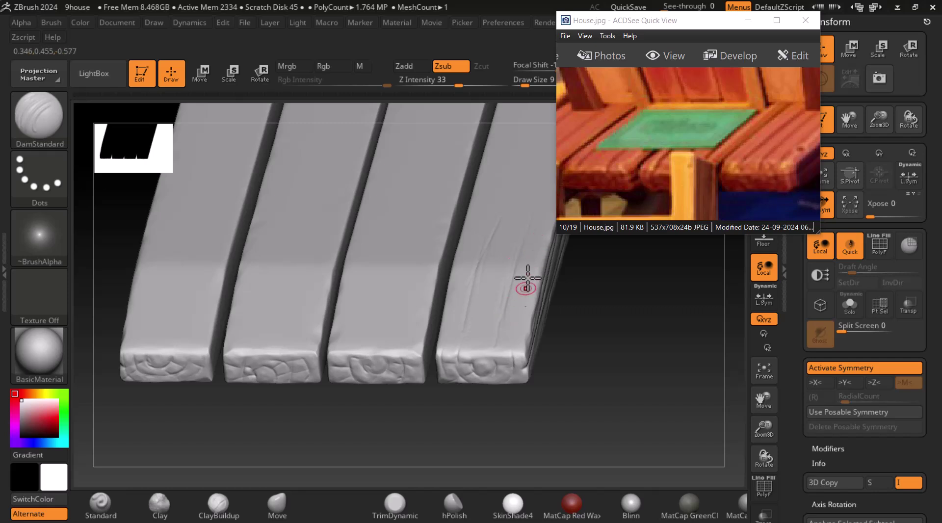
left_click_drag(583, 343, 592, 369)
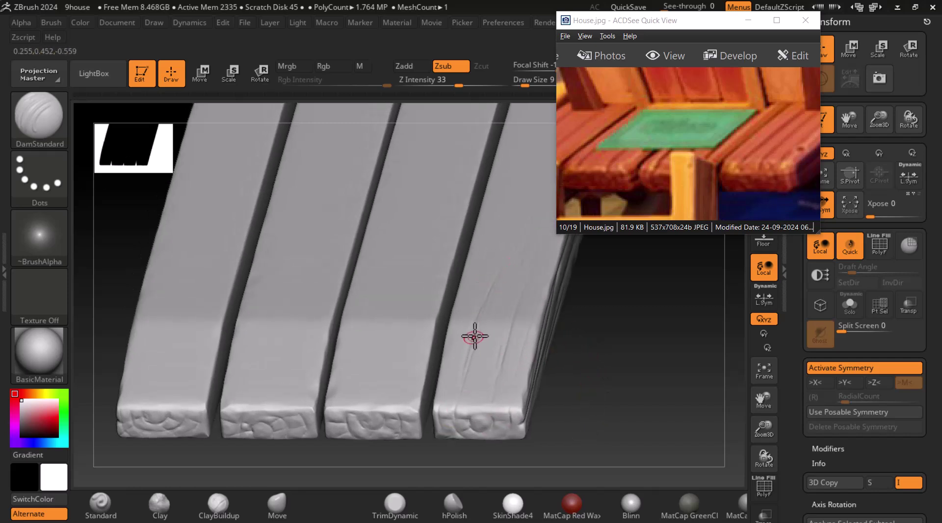
Carve matching DamStandard grain lines into the top ends of the other three planks, comparing them with the House.jpg reference
left_click_drag(602, 369, 665, 297, "alt")
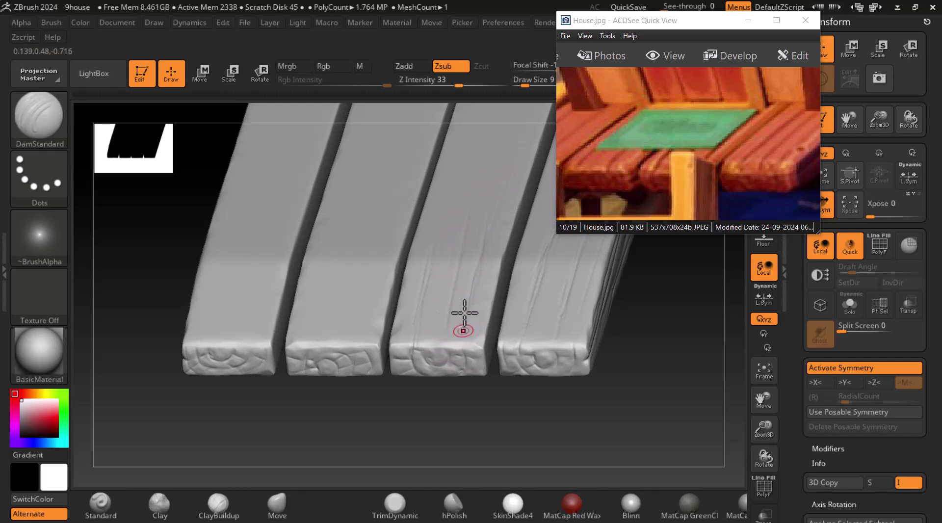
left_click_drag(578, 408, 630, 419, "alt")
left_click_drag(677, 193, 714, 193)
left_click(415, 300)
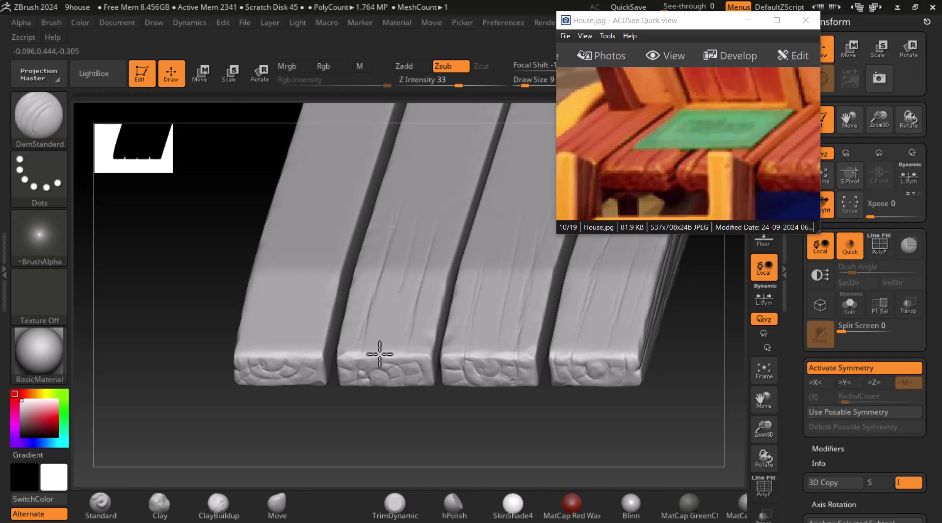
left_click_drag(559, 158, 614, 200)
left_click_drag(233, 285, 315, 238, "alt")
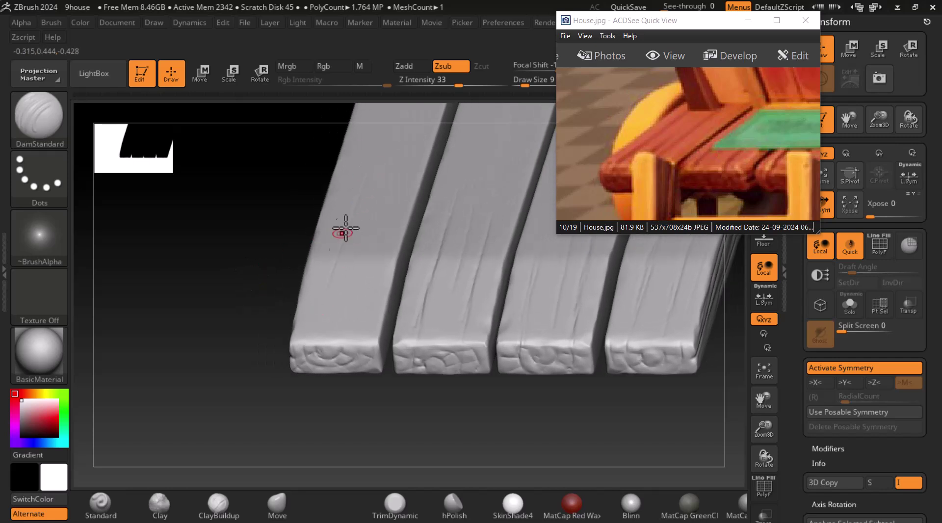
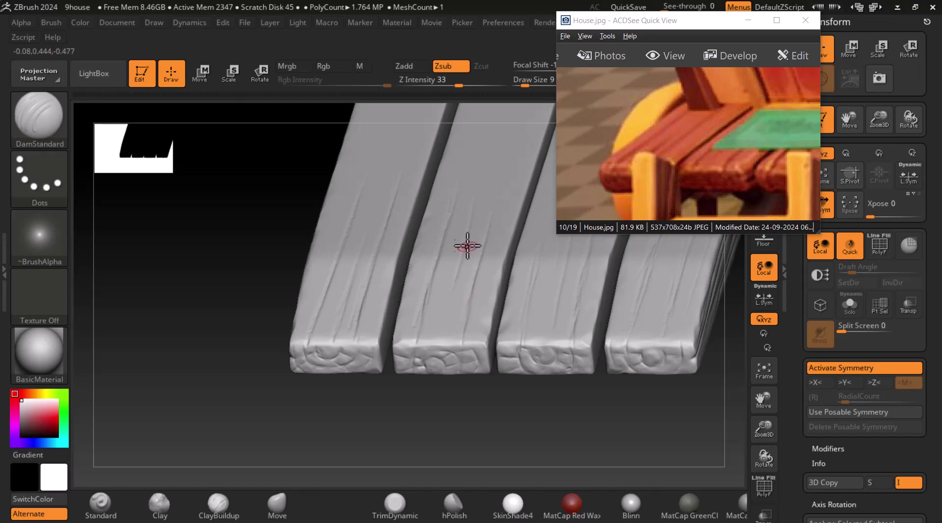
left_click_drag(694, 210, 735, 119)
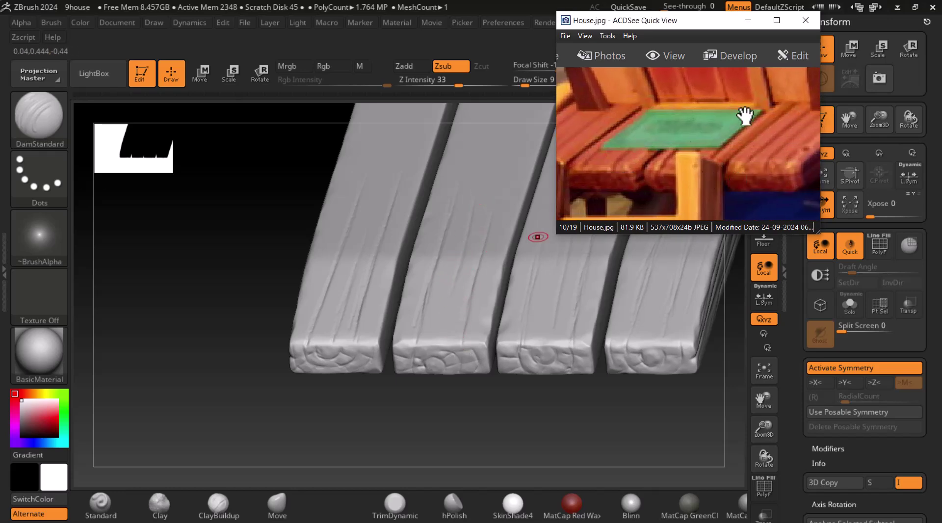
Minimize the reference image and continue the DamStandard grain lines along the full tops of all four planks in top view
left_click(746, 26)
left_click_drag(685, 403, 696, 429)
mouse_move(260, 309)
left_mouse_down("shift")
mouse_move(244, 305)
mouse_move(195, 210)
mouse_move(615, 450)
mouse_move(640, 304)
mouse_move(603, 307)
mouse_move(643, 336)
left_mouse_up("shift")
left_click_drag(640, 304, 620, 361)
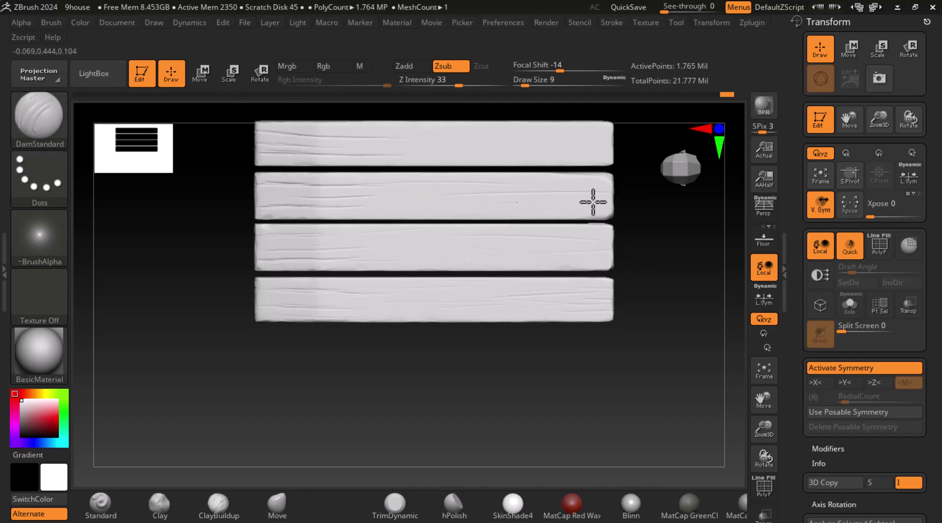
left_click_drag(566, 143, 519, 208, "alt")
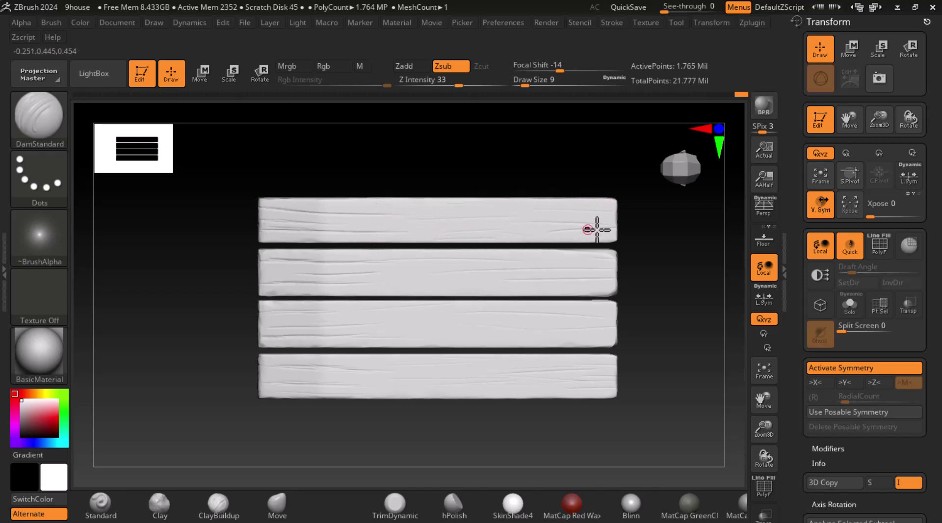
left_click_drag(629, 350, 621, 297, "alt")
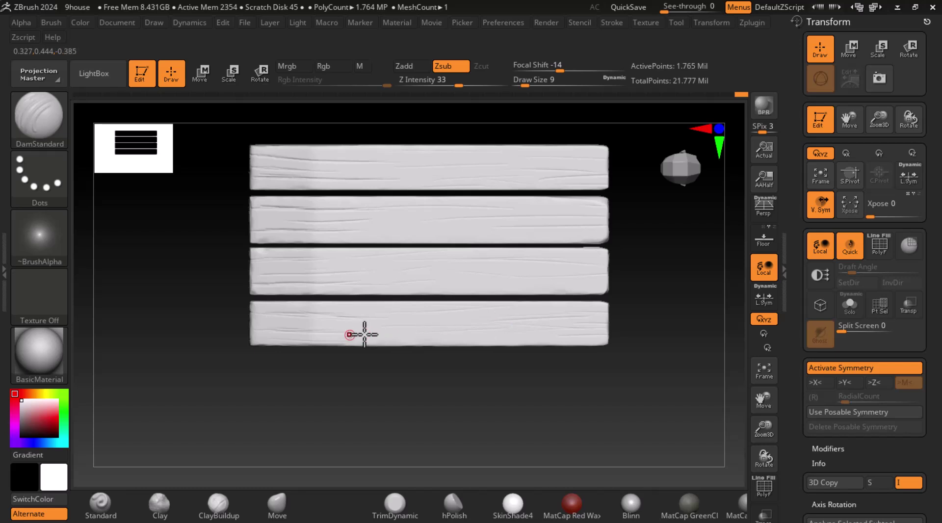
Carve deeper DamStandard cracks into the opposite end of the bottom plank's top, running in from the end edge
left_click_drag(633, 325, 616, 385)
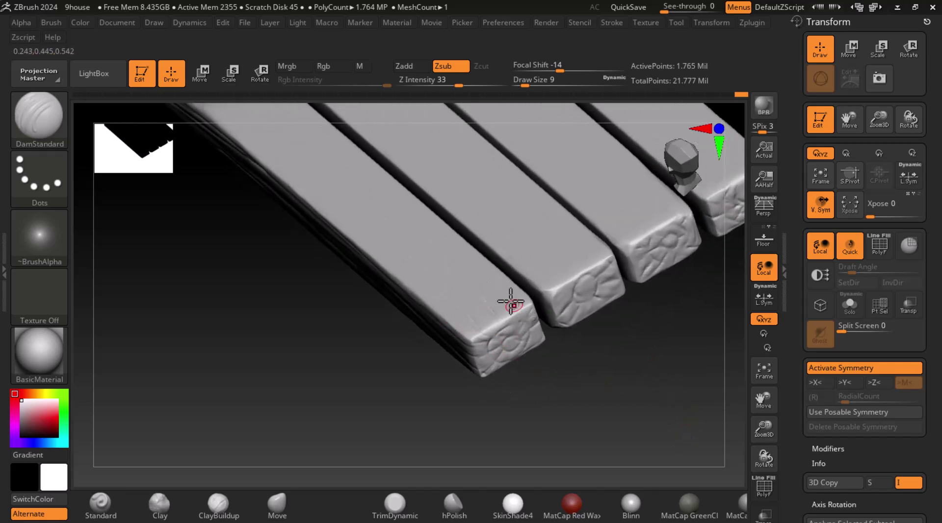
left_click_drag(646, 347, 680, 384)
left_click_drag(461, 293, 555, 290)
left_click_drag(469, 283, 478, 286)
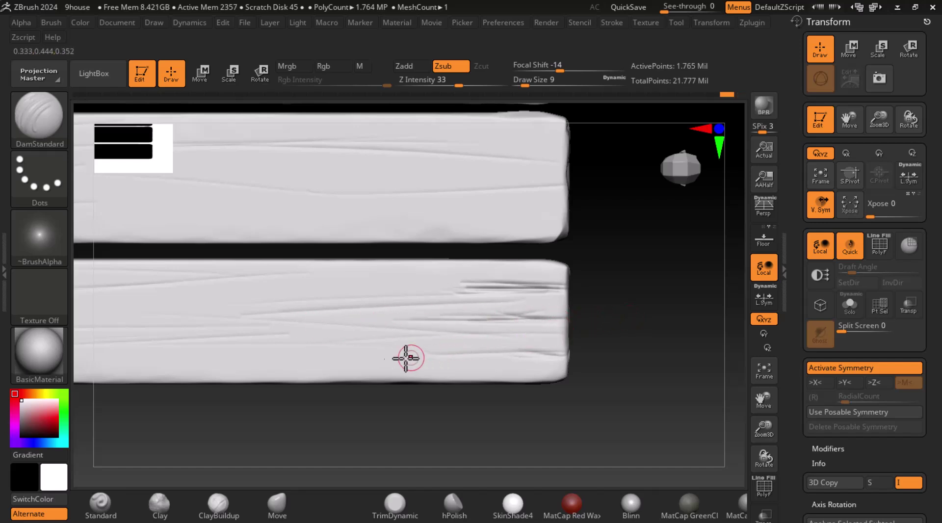
mouse_move(629, 355)
left_mouse_down()
mouse_move(657, 353)
mouse_move(645, 327)
mouse_move(552, 352)
left_mouse_up()
left_click_drag(680, 342, 687, 385, "shift")
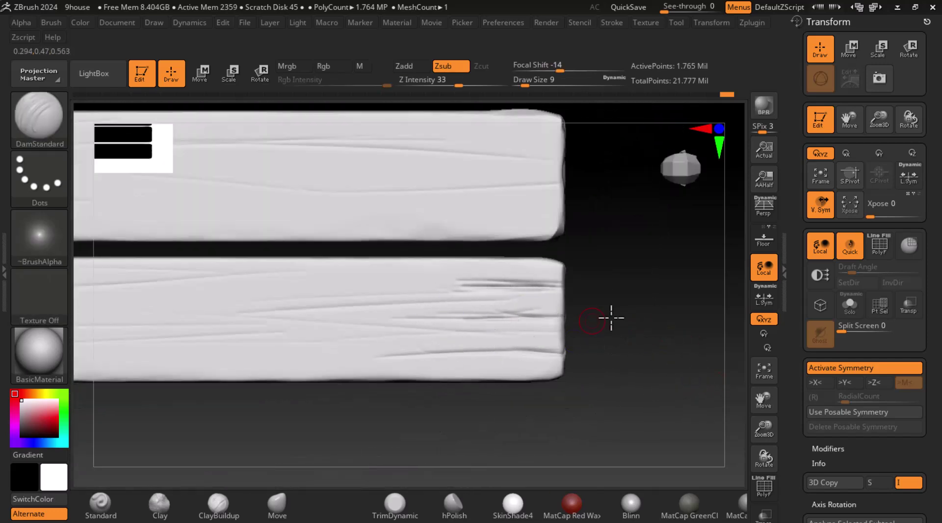
Carve DamStandard end cracks and extra grain lines into the top of the second plank from the bottom
left_click_drag(569, 344, 568, 325)
left_click_drag(637, 269, 507, 252)
mouse_move(613, 289)
left_mouse_down()
mouse_move(669, 304)
mouse_move(660, 282)
mouse_move(654, 353)
mouse_move(592, 305)
left_mouse_up()
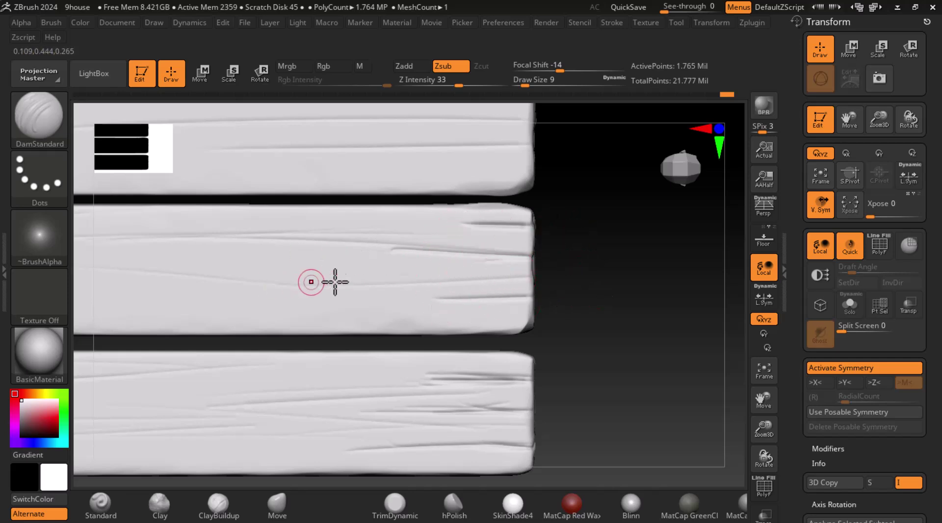
left_click_drag(219, 310, 101, 309)
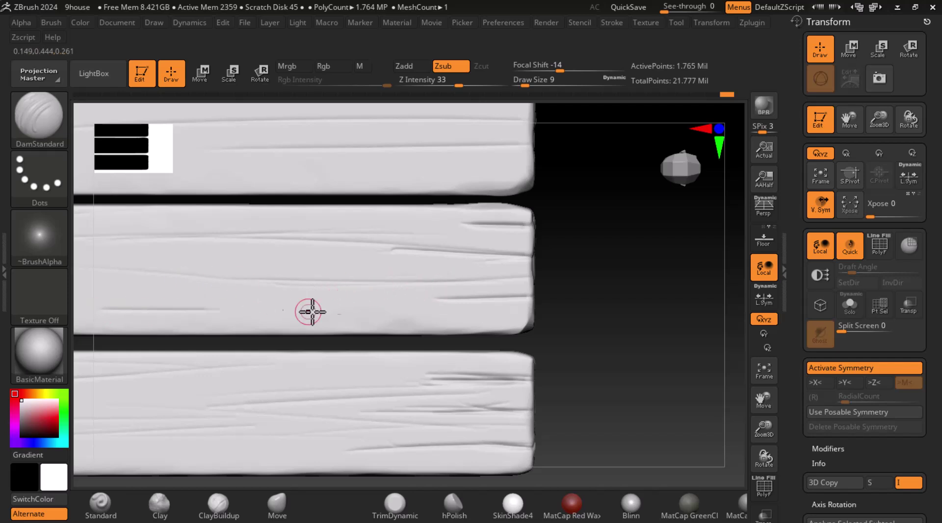
left_click_drag(141, 265, 219, 261)
left_click_drag(556, 303, 482, 332)
Carve DamStandard cracks from the end edge into the tops of the upper two planks
left_click_drag(564, 314, 500, 264)
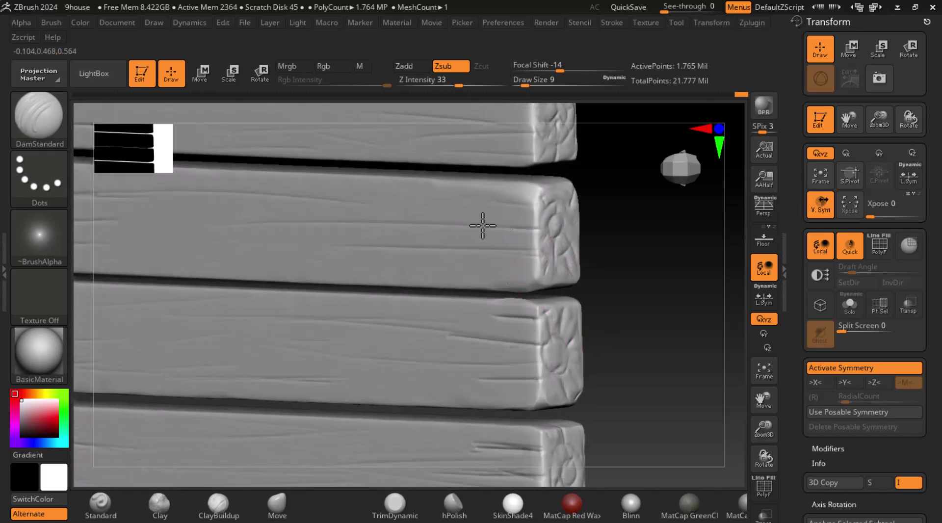
left_click_drag(671, 284, 679, 288, "shift")
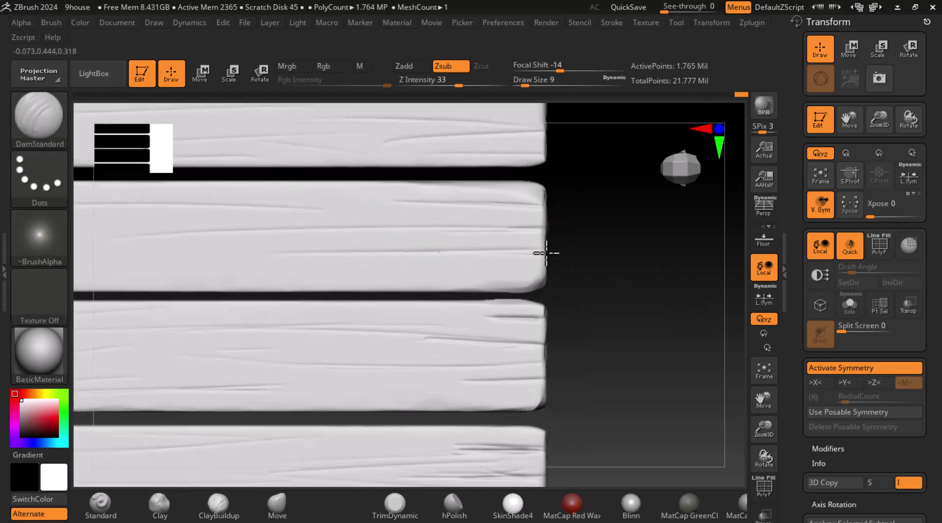
left_click_drag(606, 254, 484, 275, "alt")
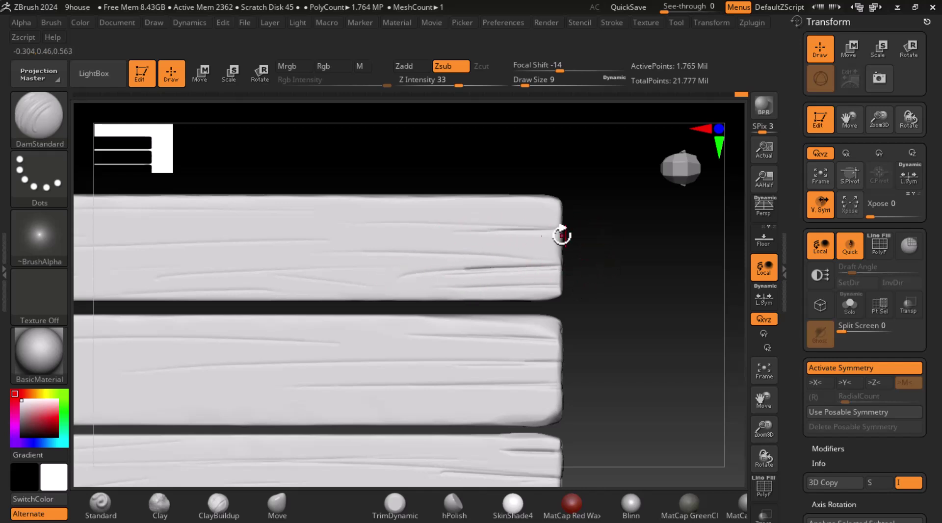
mouse_move(549, 234)
right_mouse_down()
mouse_move(572, 244)
mouse_move(541, 243)
right_mouse_up()
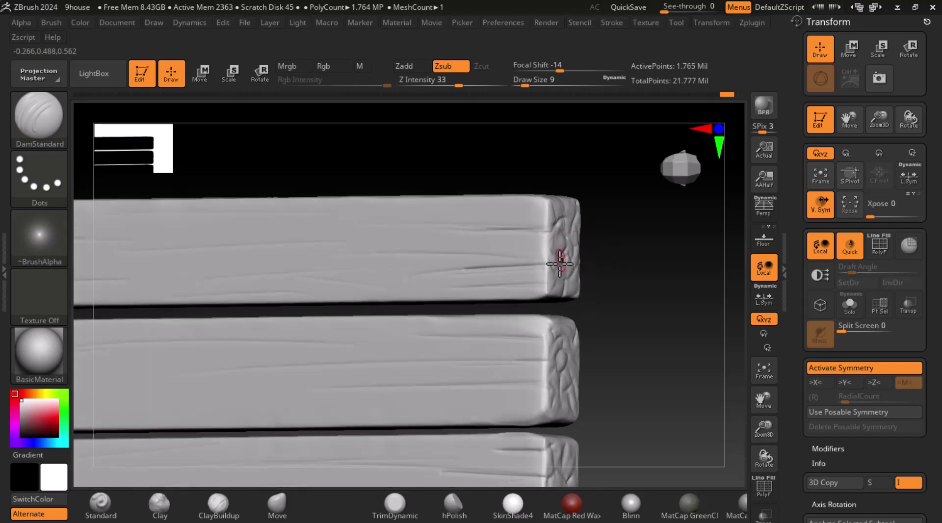
mouse_move(553, 283)
right_mouse_down("shift")
mouse_move(662, 316)
mouse_move(544, 290)
right_mouse_up("shift")
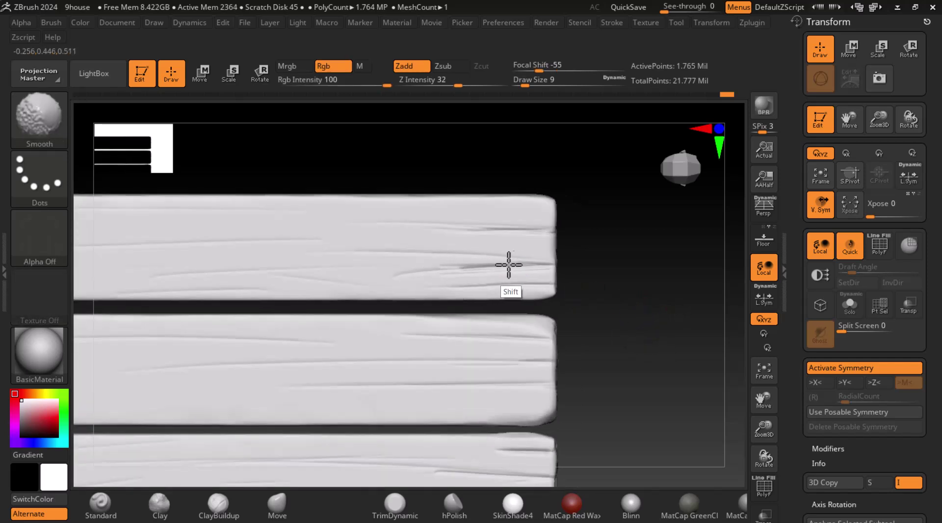
Start layering wood-fibre streaks on the left end of the bottom plank's top with ClayBuildup at Draw Size 22
mouse_move(296, 271)
right_mouse_down()
mouse_move(570, 309)
mouse_move(620, 280)
mouse_move(669, 223)
mouse_move(677, 366)
mouse_move(681, 345)
mouse_move(713, 372)
mouse_move(660, 374)
mouse_move(630, 332)
mouse_move(647, 384)
mouse_move(618, 375)
mouse_move(496, 456)
right_mouse_up()
key("f")
left_click(218, 506)
mouse_move(564, 392)
right_mouse_down()
mouse_move(549, 359)
mouse_move(550, 385)
mouse_move(588, 385)
mouse_move(572, 424)
mouse_move(505, 392)
mouse_move(521, 386)
right_mouse_up()
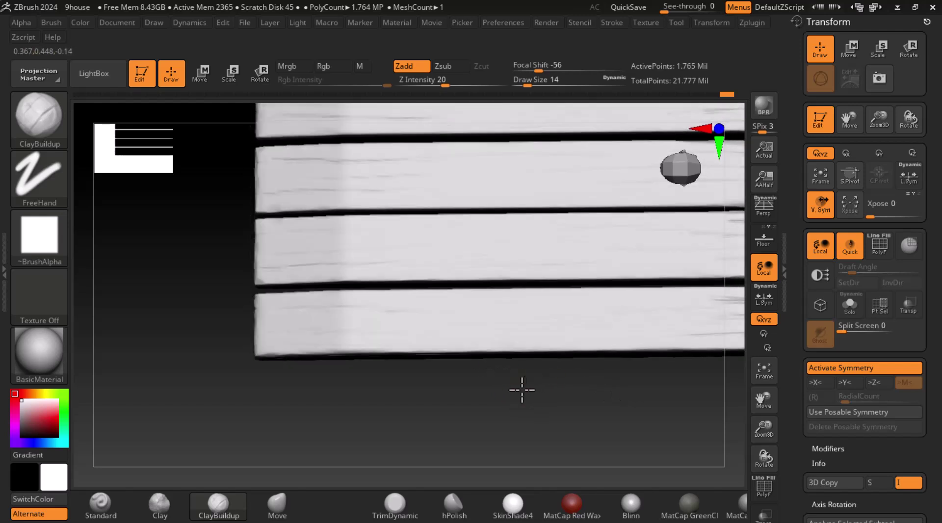
mouse_move(424, 371)
right_mouse_down()
mouse_move(522, 404)
mouse_move(378, 379)
right_mouse_up()
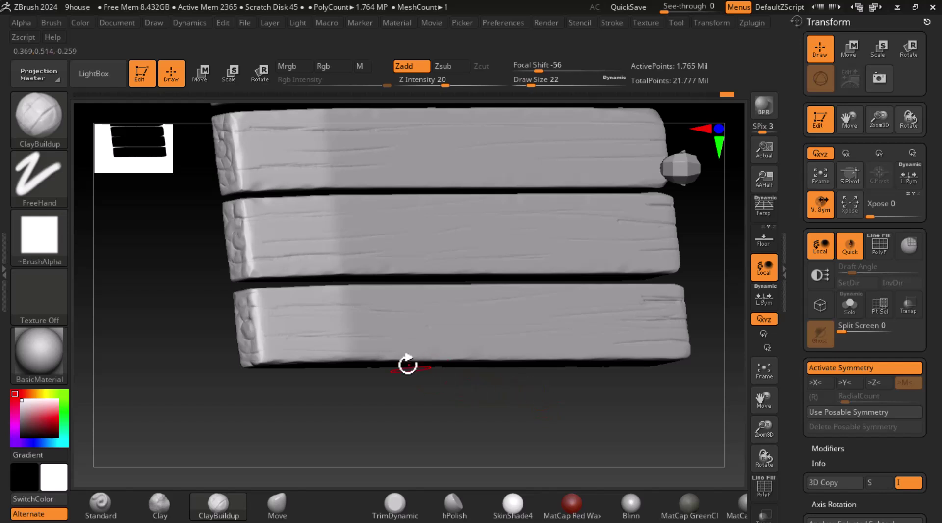
left_click_drag(355, 316, 282, 318)
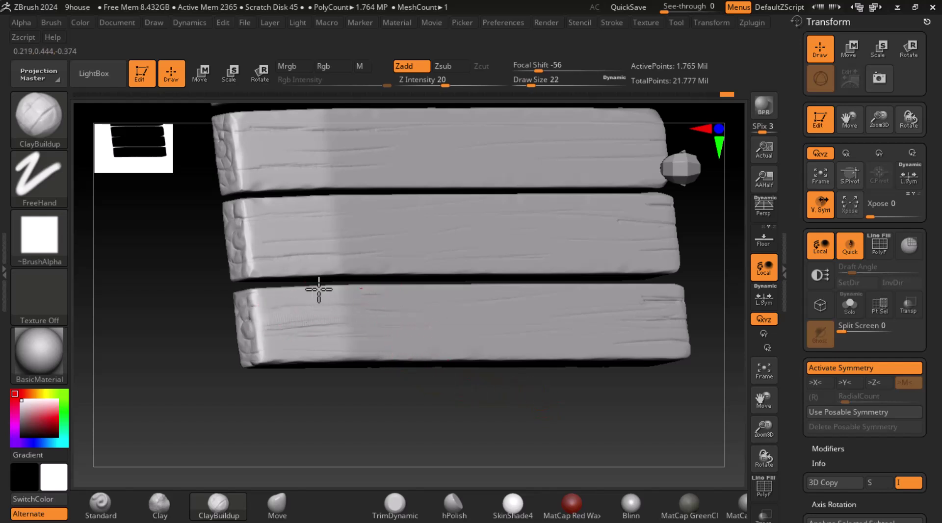
left_click_drag(397, 305, 300, 336)
left_click_drag(446, 339, 299, 349)
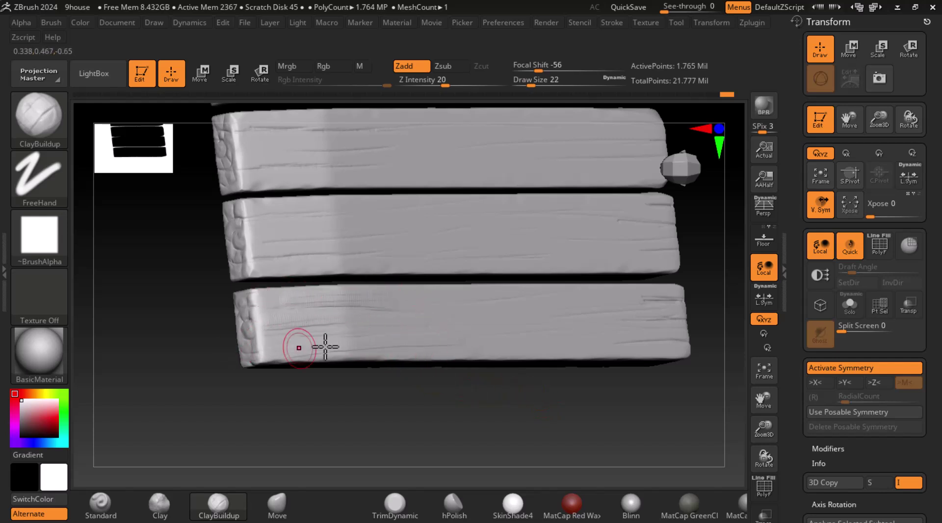
mouse_move(528, 403)
left_mouse_down()
mouse_move(576, 429)
mouse_move(587, 421)
mouse_move(466, 408)
left_mouse_up()
left_click_drag(466, 408, 682, 417)
Build up long ClayBuildup fibre strokes across the bottom plank's top, following the length of the board
left_click_drag(699, 362, 591, 375, "alt")
left_click_drag(569, 343, 464, 345)
left_click_drag(609, 326, 446, 310)
left_click_drag(607, 292, 381, 294)
left_click_drag(598, 274, 388, 264)
left_click_drag(510, 288, 268, 294)
mouse_move(481, 298)
left_mouse_down()
mouse_move(230, 303)
mouse_move(363, 311)
mouse_move(274, 320)
left_mouse_up()
left_click_drag(426, 323, 172, 331)
left_click_drag(494, 343, 250, 346)
Layer more overlapping ClayBuildup fibre strokes over the bottom plank's top until the grain runs along its full length
right_click_drag(214, 347, 355, 353, "alt")
left_click_drag(520, 319, 156, 312)
left_click_drag(473, 298, 201, 325)
mouse_move(598, 299)
left_mouse_down()
mouse_move(304, 317)
mouse_move(350, 289)
left_mouse_up()
left_click_drag(422, 274, 313, 278)
left_click_drag(427, 267, 187, 271)
left_click_drag(358, 278, 160, 287)
left_click_drag(478, 322, 215, 342)
left_click_drag(377, 344, 227, 346)
left_click_drag(441, 354, 338, 352)
left_click_drag(410, 397, 601, 399, "alt")
left_click_drag(640, 356, 331, 353)
left_click_drag(671, 355, 466, 349)
left_click_drag(628, 349, 280, 305)
mouse_move(337, 307)
left_mouse_down()
mouse_move(225, 312)
mouse_move(280, 308)
left_mouse_up()
left_click_drag(439, 316, 279, 306)
left_click_drag(506, 318, 321, 326)
Build up ClayBuildup fibre streaks on the right end of the second plank from the bottom, around its carved cracks
left_click_drag(552, 435, 437, 473, "alt")
left_click_drag(608, 240, 346, 233)
left_click_drag(483, 440, 342, 452, "alt")
left_click_drag(673, 245, 587, 242)
mouse_move(695, 238)
left_mouse_down()
mouse_move(606, 230)
mouse_move(598, 244)
left_mouse_up()
left_click_drag(674, 270, 606, 268)
left_click_drag(721, 294, 605, 323, "alt")
left_click_drag(623, 238, 444, 230)
mouse_move(540, 274)
left_mouse_down()
mouse_move(504, 286)
mouse_move(711, 340)
mouse_move(689, 350)
mouse_move(657, 324)
left_mouse_up()
mouse_move(586, 222)
left_mouse_down()
mouse_move(336, 213)
mouse_move(378, 221)
left_mouse_up()
mouse_move(572, 194)
left_mouse_down()
mouse_move(353, 196)
mouse_move(456, 204)
left_mouse_up()
mouse_move(496, 216)
left_mouse_down()
mouse_move(344, 222)
mouse_move(509, 257)
left_mouse_up()
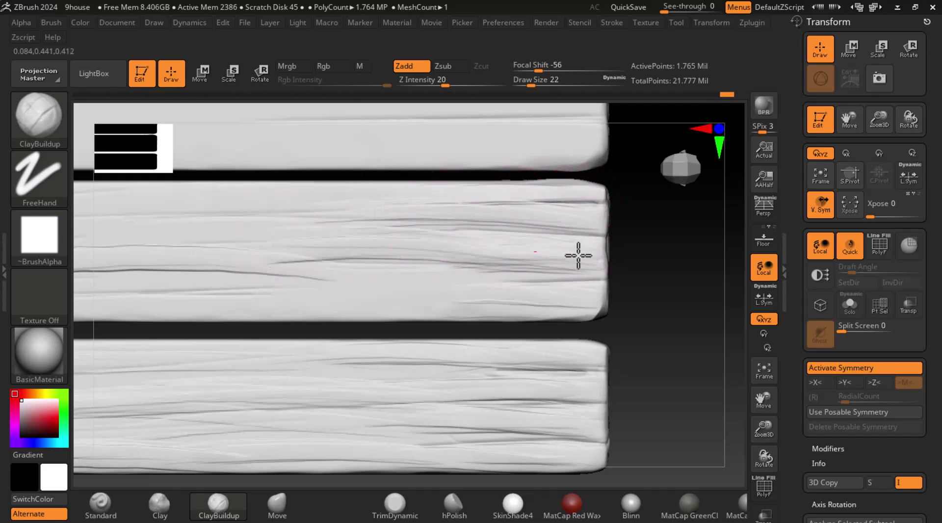
Extend the ClayBuildup fibre streaks along the second plank's lower edge and in towards the middle of its top
left_click_drag(569, 297, 331, 286)
left_click_drag(449, 287, 258, 290)
left_click_drag(398, 284, 189, 283)
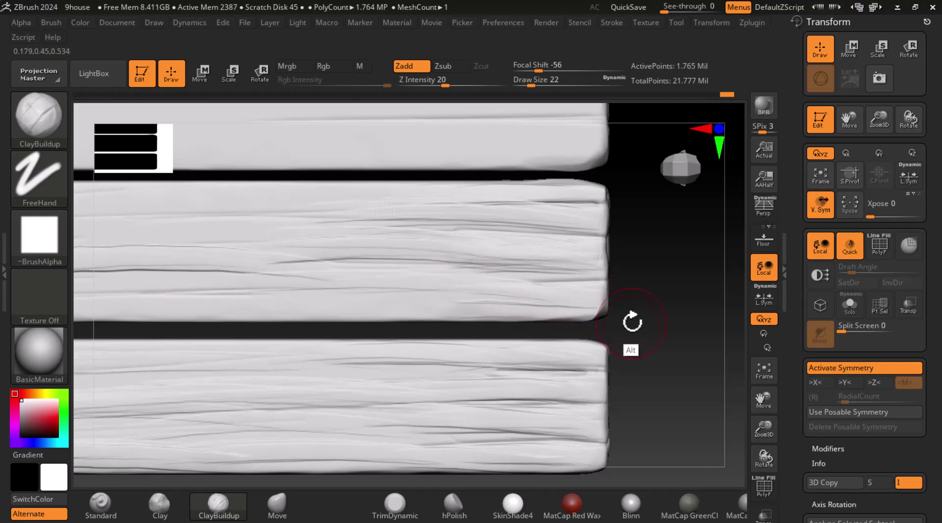
left_click_drag(618, 324, 725, 339, "alt")
left_click_drag(346, 287, 131, 302)
mouse_move(323, 307)
left_mouse_down()
mouse_move(504, 325)
mouse_move(310, 324)
left_mouse_up()
mouse_move(244, 225)
left_mouse_down()
mouse_move(437, 214)
mouse_move(405, 219)
mouse_move(383, 237)
mouse_move(484, 296)
left_mouse_up()
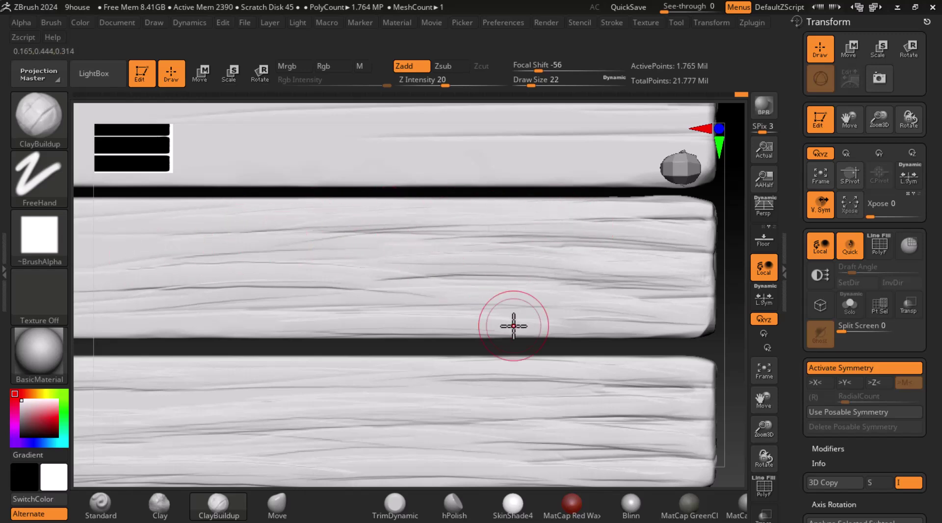
key("f")
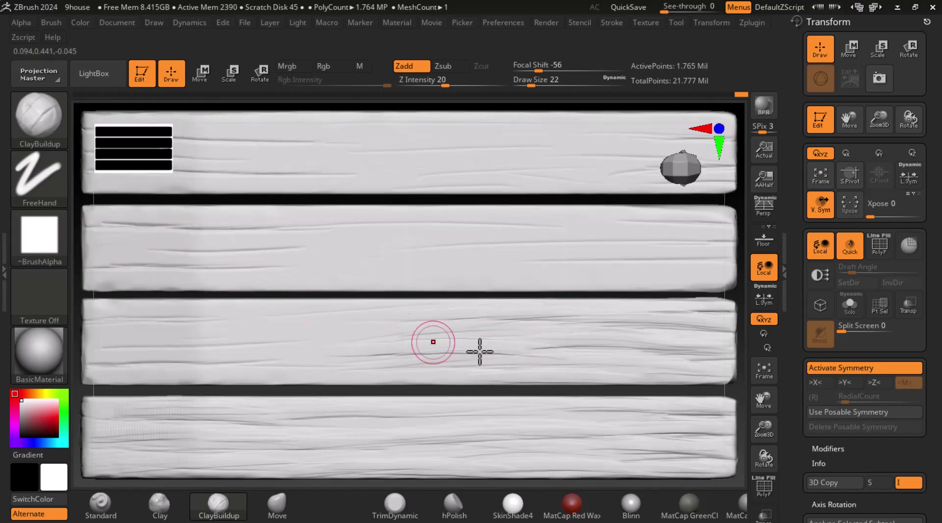
Build up ClayBuildup fibre streaks on the left end of the second plank from the bottom, using draw sizes 14 and 18
left_click_drag(744, 288, 579, 314)
key("bracketleft")
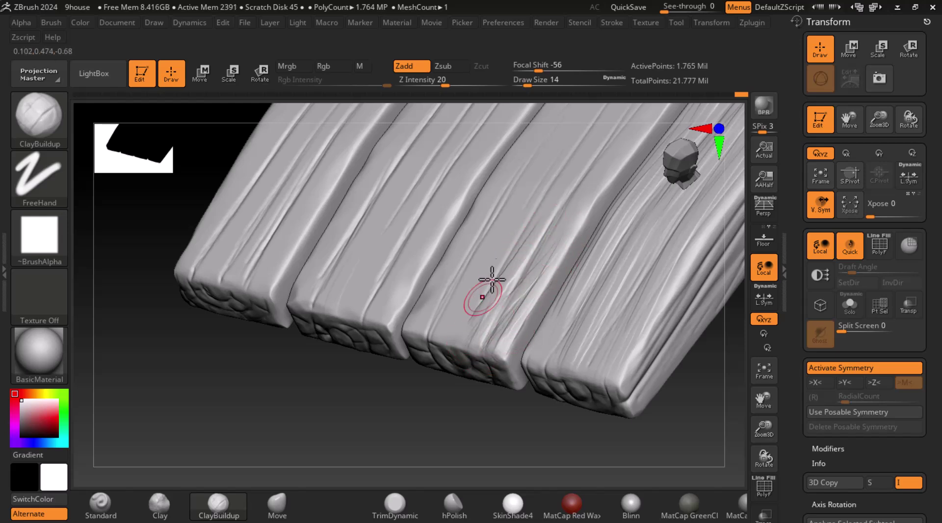
key("bracketright")
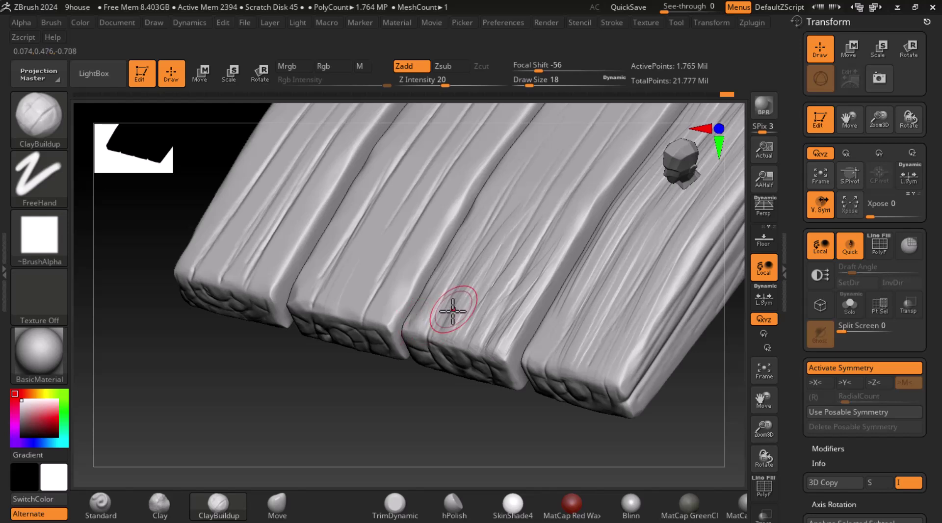
key("shift")
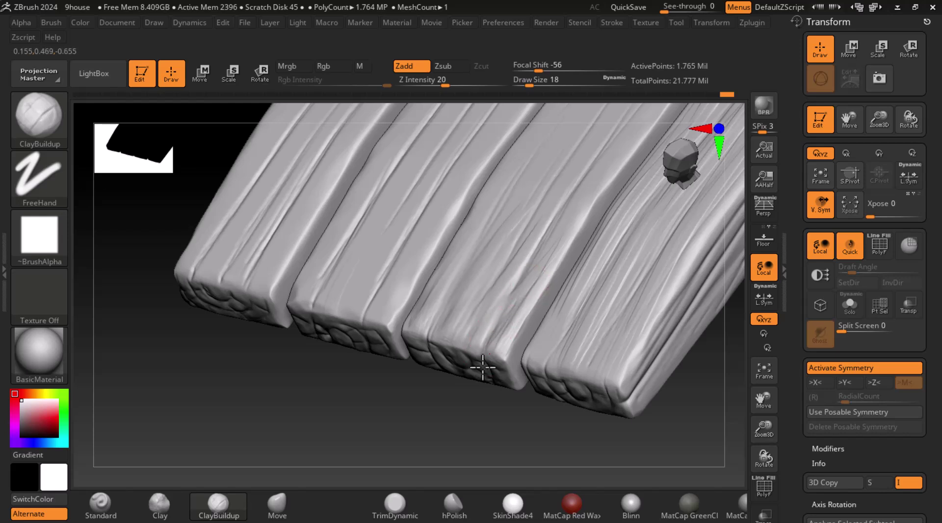
key("shift")
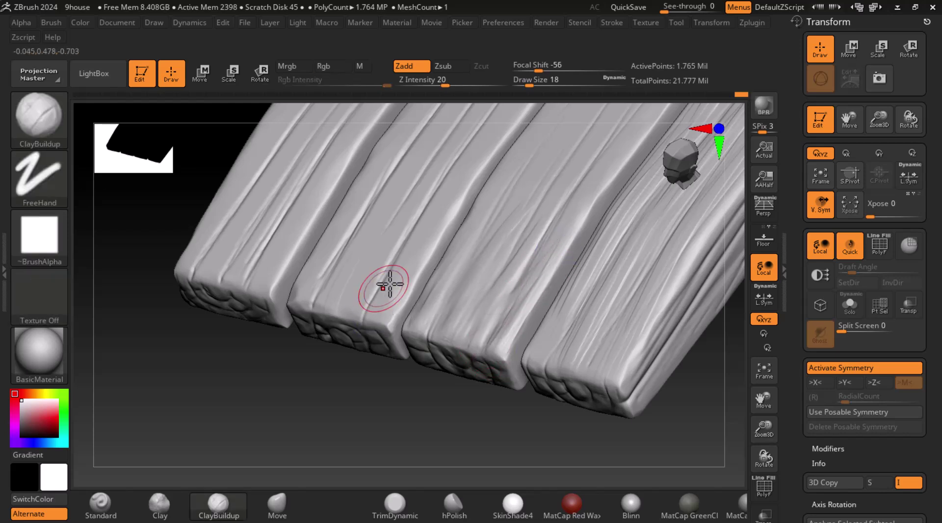
Add ClayBuildup fibre streaks to the left end of the second plank from the top and soften them lightly with Smooth
mouse_move(420, 239)
left_mouse_down()
mouse_move(425, 219)
mouse_move(399, 320)
mouse_move(407, 227)
mouse_move(323, 300)
mouse_move(381, 235)
mouse_move(305, 275)
mouse_move(324, 218)
mouse_move(388, 191)
mouse_move(367, 262)
left_mouse_up()
mouse_move(334, 407)
left_mouse_down()
mouse_move(315, 445)
mouse_move(441, 176)
mouse_move(411, 258)
left_mouse_up()
mouse_move(397, 301)
left_mouse_down()
mouse_move(504, 178)
mouse_move(402, 327)
left_mouse_up()
left_click_drag(470, 242, 388, 345)
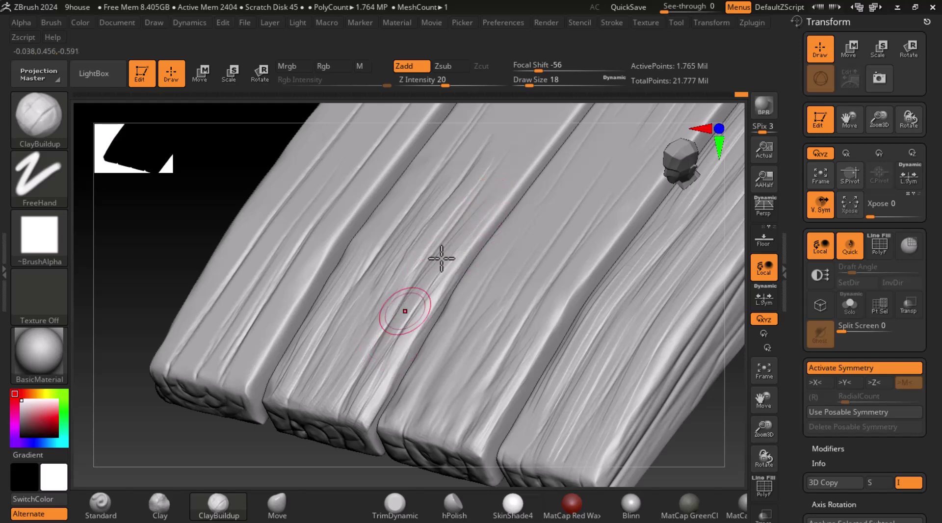
key("shift")
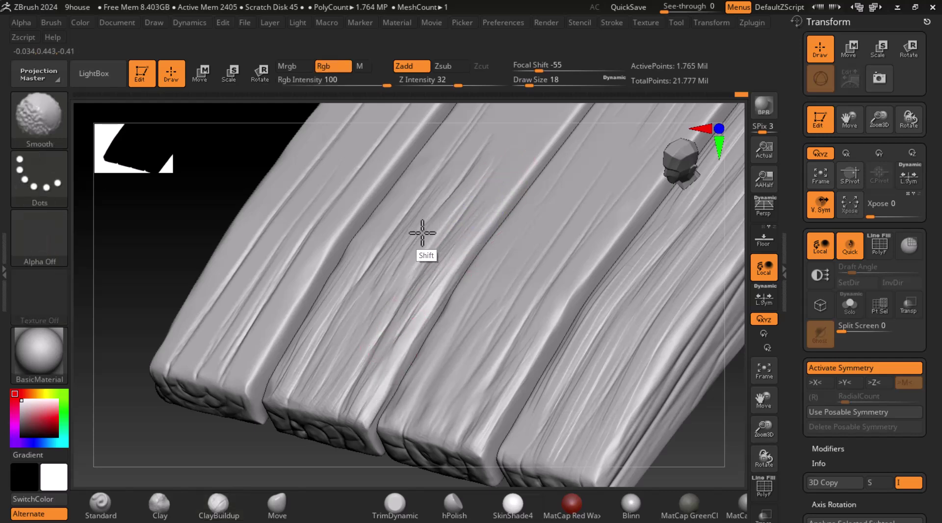
left_click_drag(347, 259, 395, 185)
key("shift")
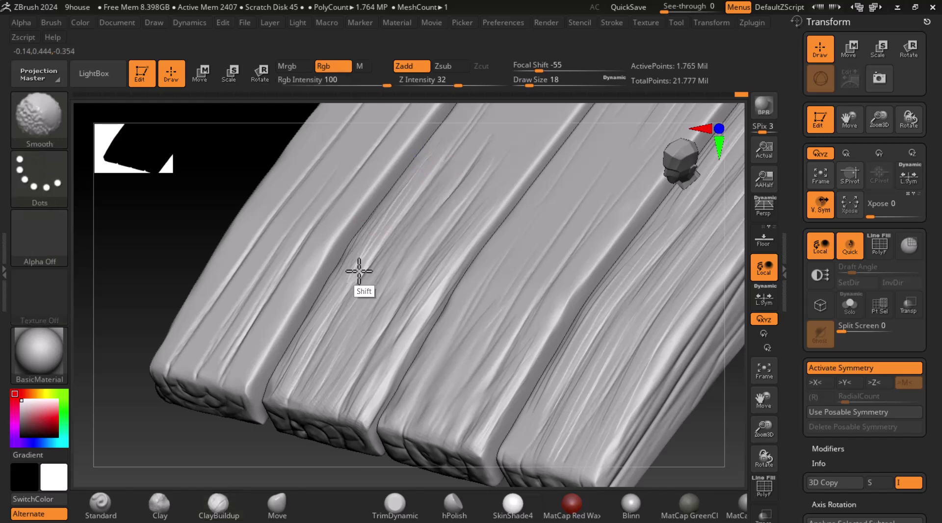
Build up long ClayBuildup fibre streaks on the left end of the top plank, between and over its carved grain lines
left_click_drag(301, 293, 246, 377)
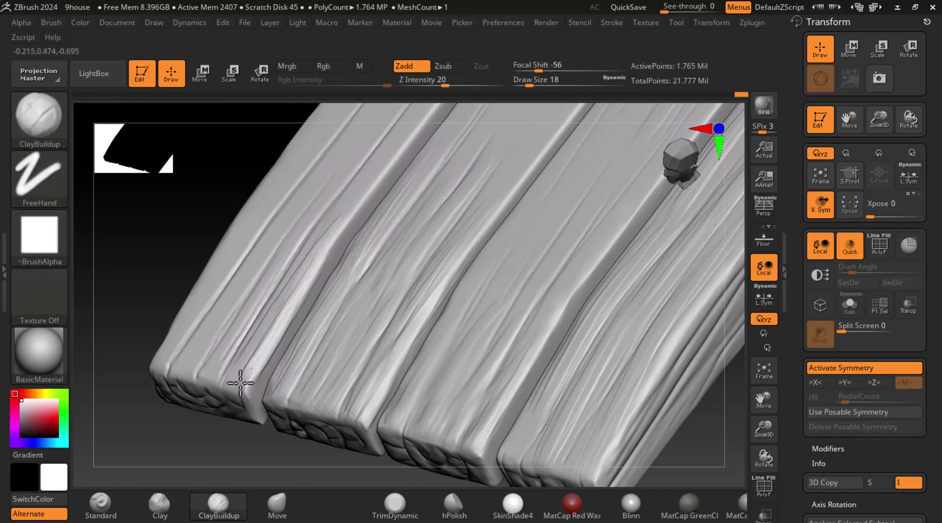
left_click_drag(298, 231, 228, 362)
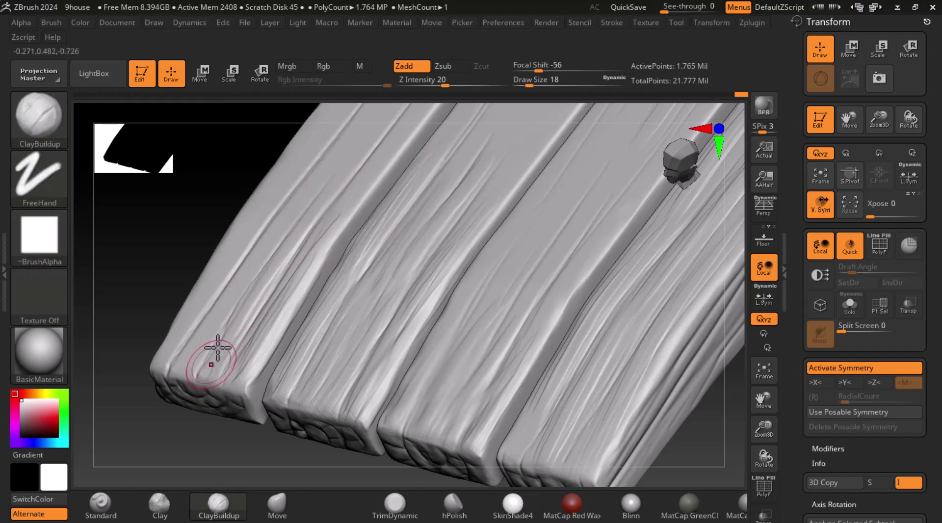
left_click_drag(306, 199, 231, 301)
left_click_drag(280, 196, 174, 349)
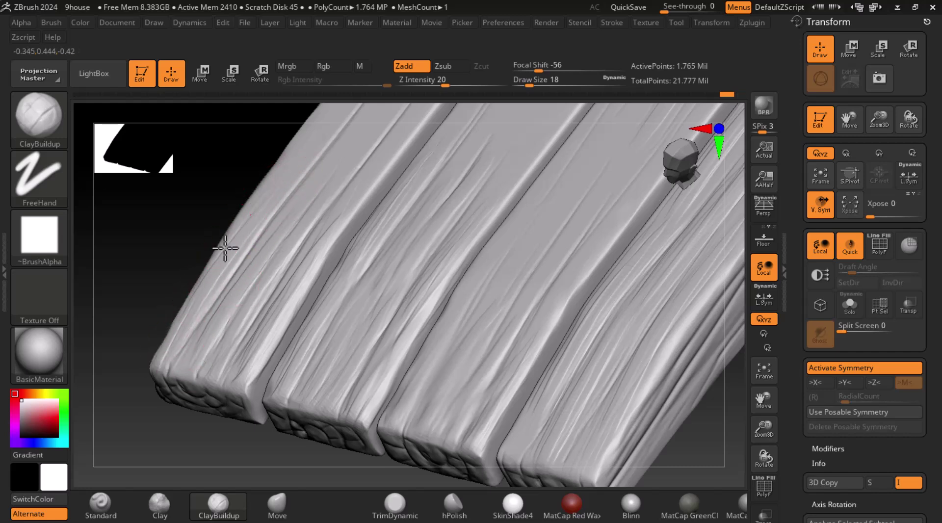
left_click_drag(334, 157, 229, 307)
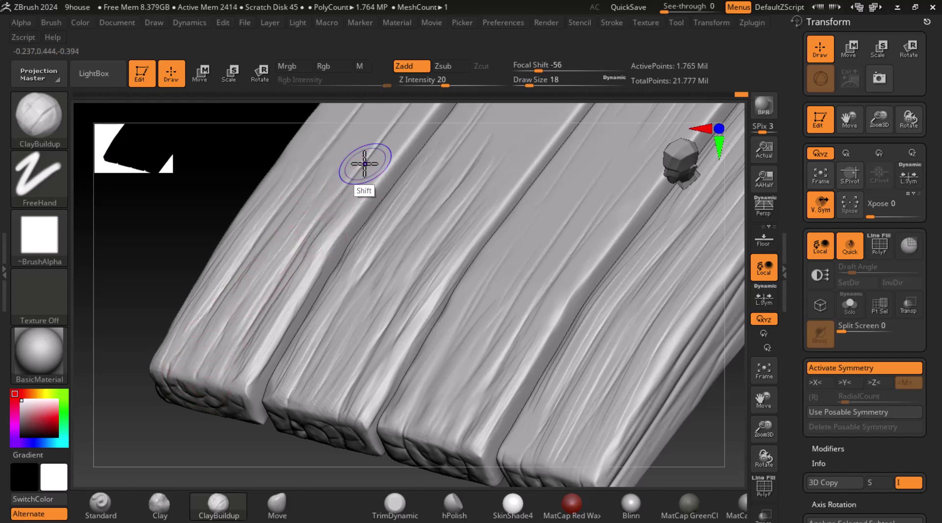
key("shift")
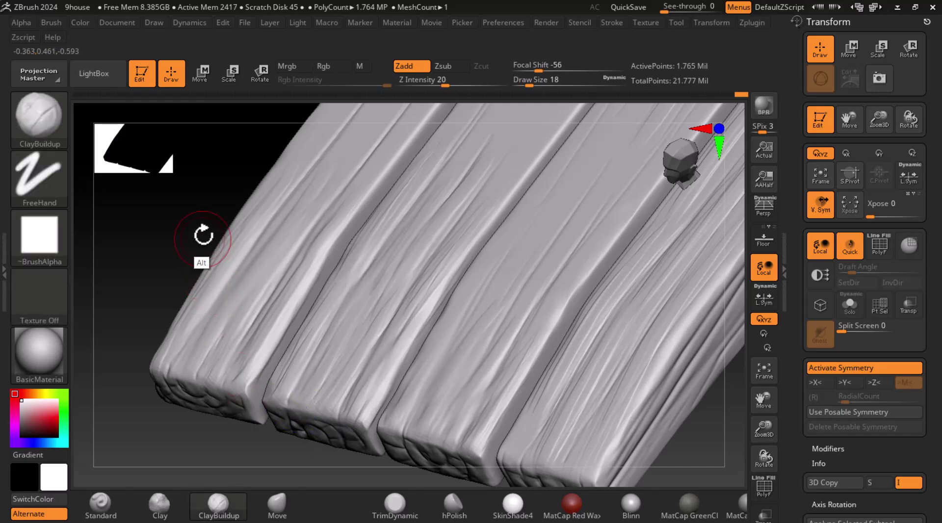
Continue the ClayBuildup fibre streaks along the top plank from its left end towards the middle, smoothing harsh spots
left_click_drag(204, 244, 165, 428, "alt")
mouse_move(393, 237)
left_mouse_down()
mouse_move(294, 348)
mouse_move(416, 176)
mouse_move(281, 364)
left_mouse_up()
mouse_move(415, 171)
left_mouse_down()
mouse_move(254, 365)
mouse_move(454, 168)
mouse_move(301, 384)
mouse_move(446, 186)
mouse_move(327, 355)
left_mouse_up()
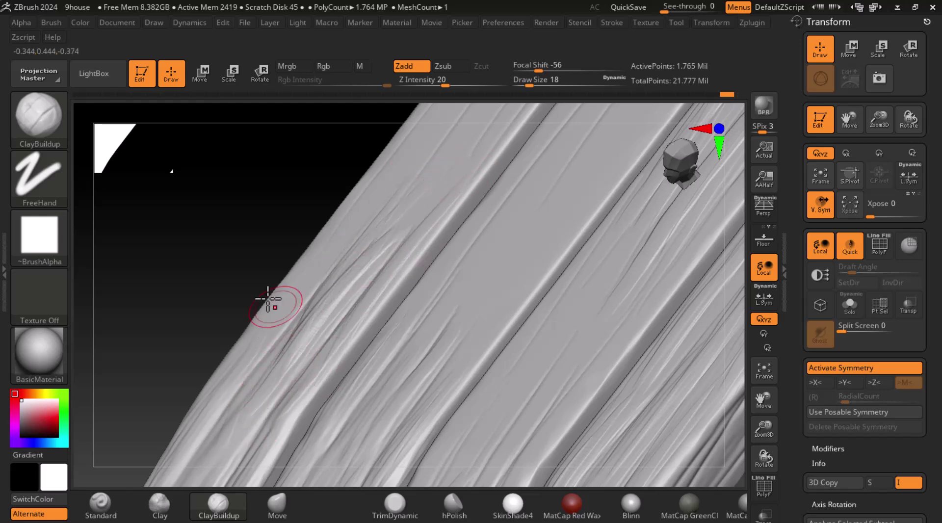
right_click_drag(276, 307, 358, 231)
mouse_move(343, 312)
left_mouse_down()
mouse_move(406, 216)
mouse_move(303, 341)
left_mouse_up()
key("shift")
mouse_move(402, 283)
left_mouse_down("shift")
mouse_move(403, 292)
mouse_move(339, 309)
left_mouse_up("shift")
Extend the ClayBuildup fibre streaks past the top plank's middle towards its right end
mouse_move(299, 269)
left_mouse_down("alt")
mouse_move(171, 444)
mouse_move(227, 353)
left_mouse_up("alt")
left_click_drag(395, 312, 301, 411)
left_click_drag(362, 323, 291, 425)
mouse_move(366, 344)
left_mouse_down()
mouse_move(458, 267)
mouse_move(328, 404)
mouse_move(386, 342)
left_mouse_up()
right_click_drag(386, 342, 377, 265)
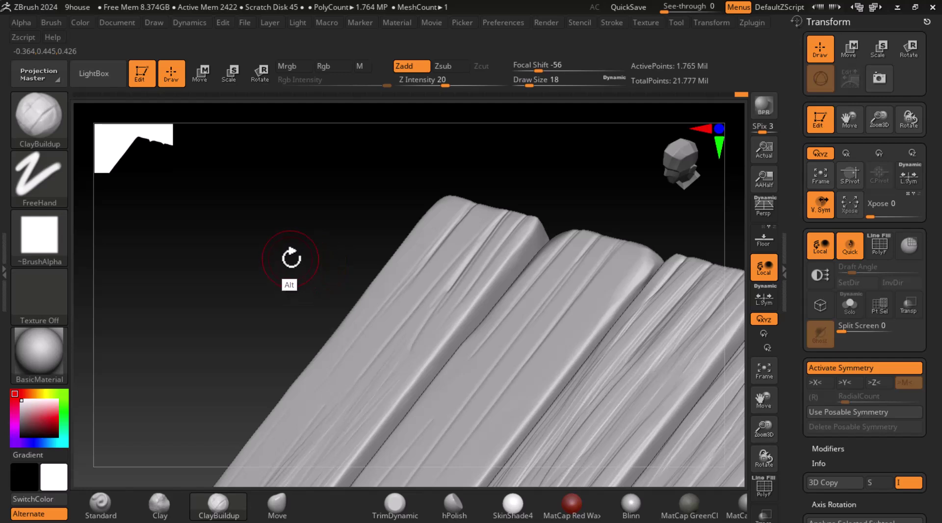
Layer ClayBuildup fibre streaks around the cracks on the top plank's right end and back along its length, using draw sizes 10 and 18
right_click_drag(290, 256, 305, 268)
mouse_move(493, 186)
left_mouse_down()
mouse_move(407, 284)
mouse_move(401, 324)
left_mouse_up()
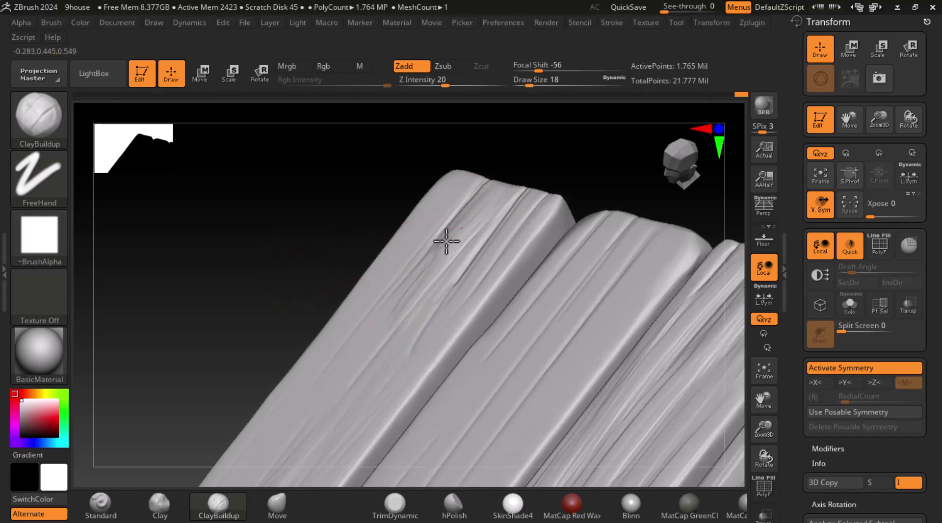
right_click_drag(378, 231, 413, 248)
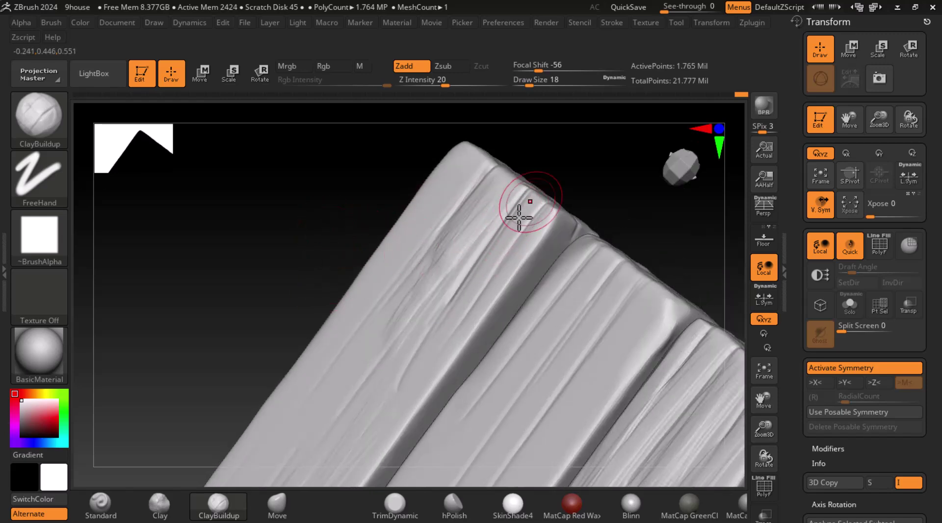
left_click_drag(612, 189, 549, 215)
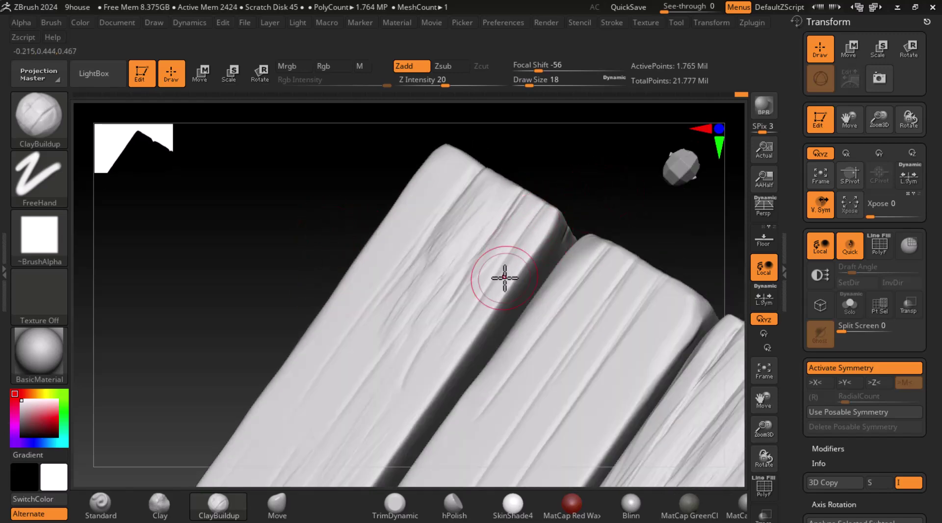
mouse_move(571, 292)
right_mouse_down()
mouse_move(618, 188)
mouse_move(545, 228)
right_mouse_up()
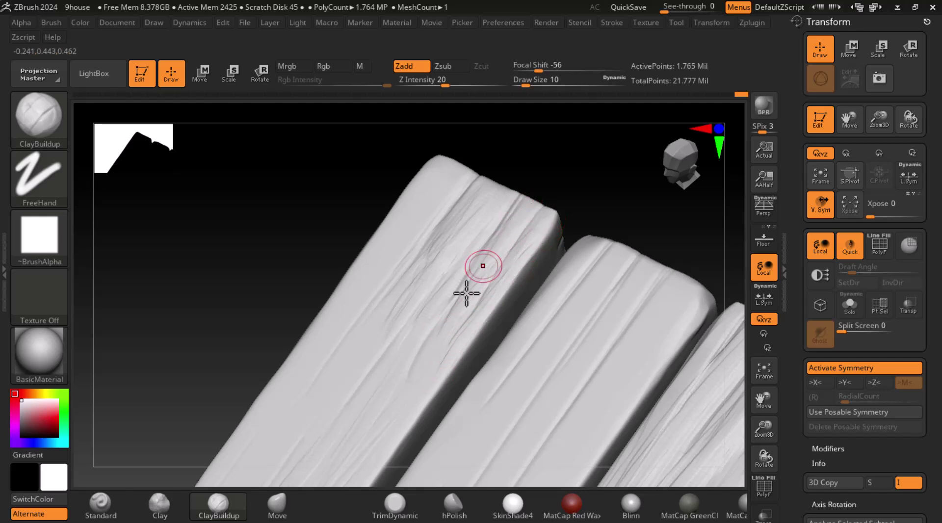
key("bracketright")
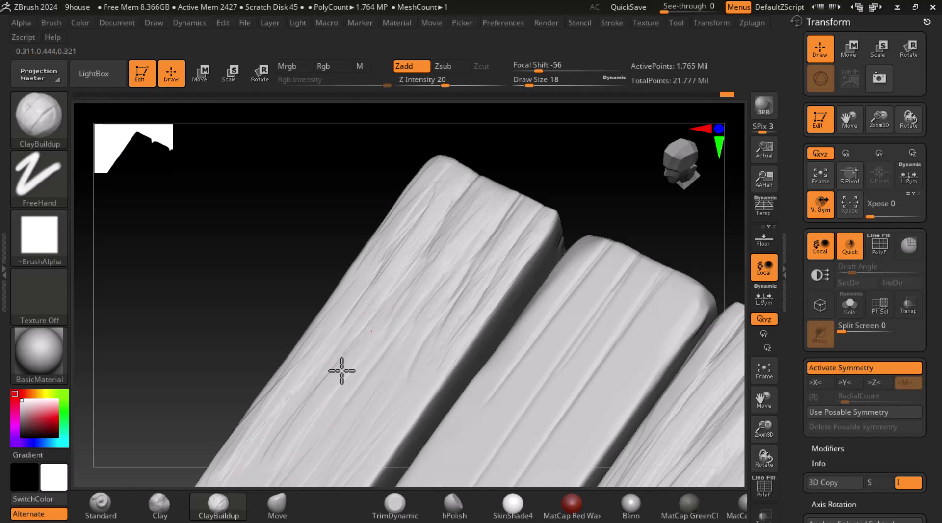
mouse_move(296, 277)
left_mouse_down("shift")
mouse_move(273, 262)
mouse_move(326, 279)
mouse_move(494, 122)
mouse_move(396, 195)
left_mouse_up("shift")
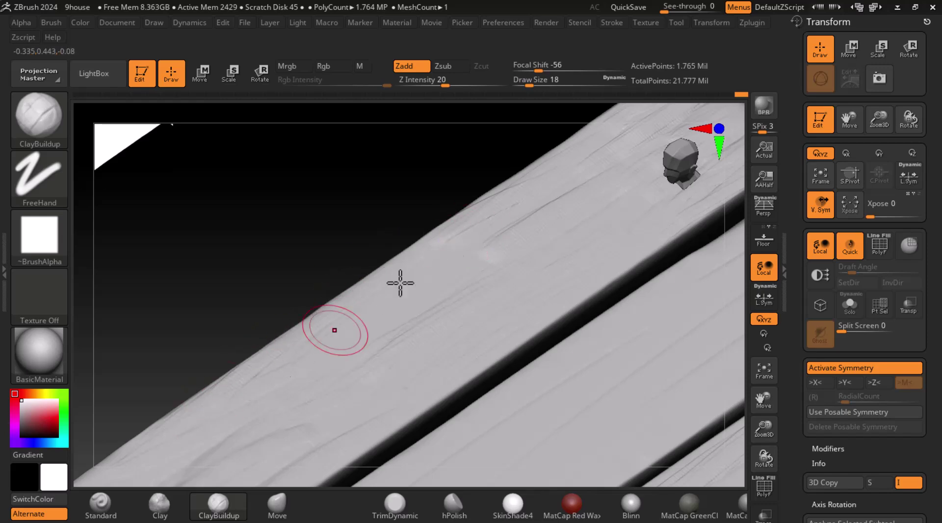
Build up ClayBuildup fibre streaks on the right end of the second plank from the top and smooth them lightly
left_click_drag(352, 266, 562, 254)
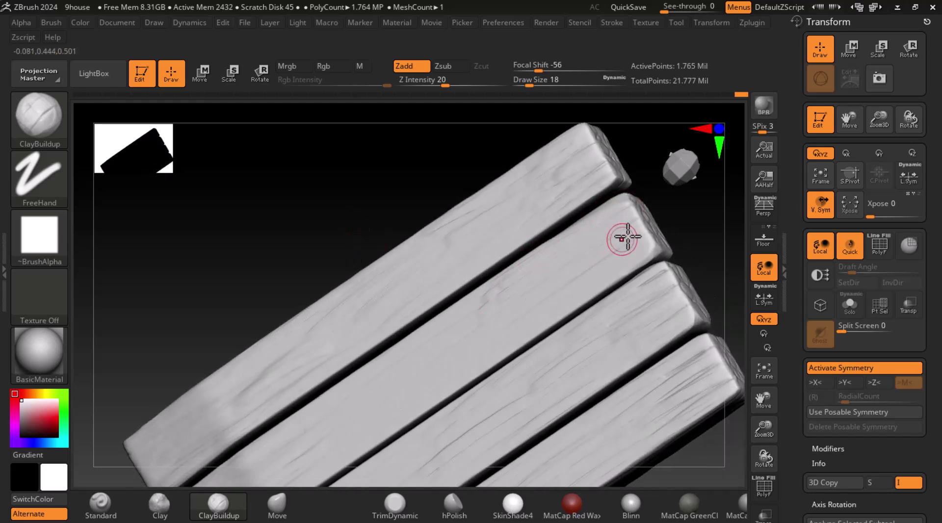
left_click_drag(748, 253, 678, 309)
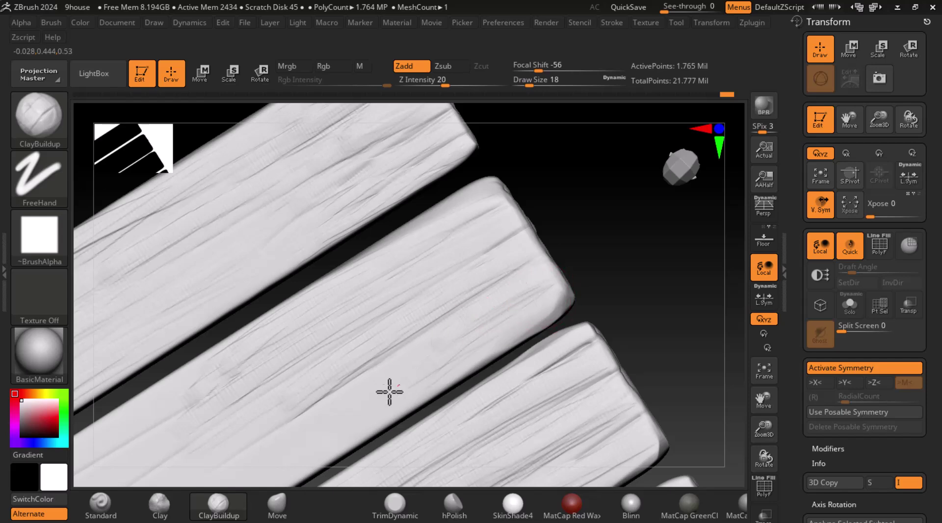
mouse_move(628, 255)
left_mouse_down()
mouse_move(584, 311)
mouse_move(622, 284)
left_mouse_up()
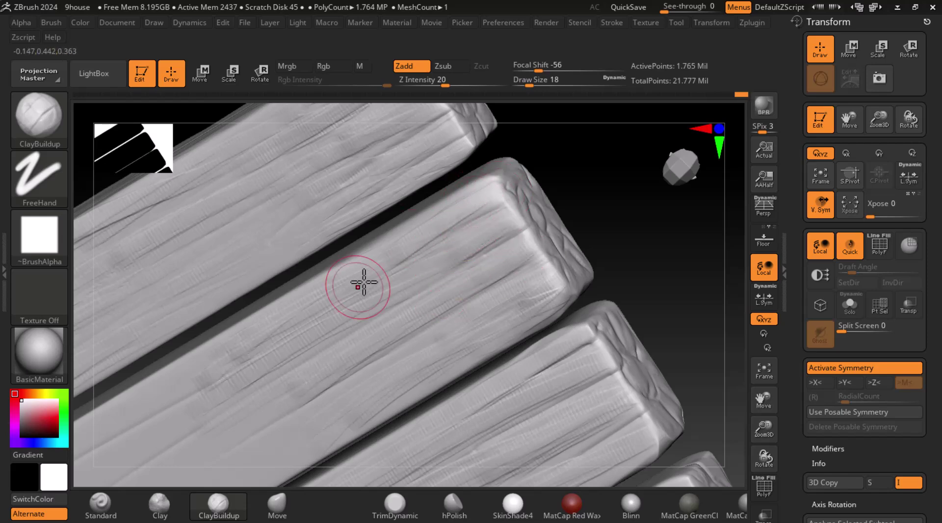
key("shift")
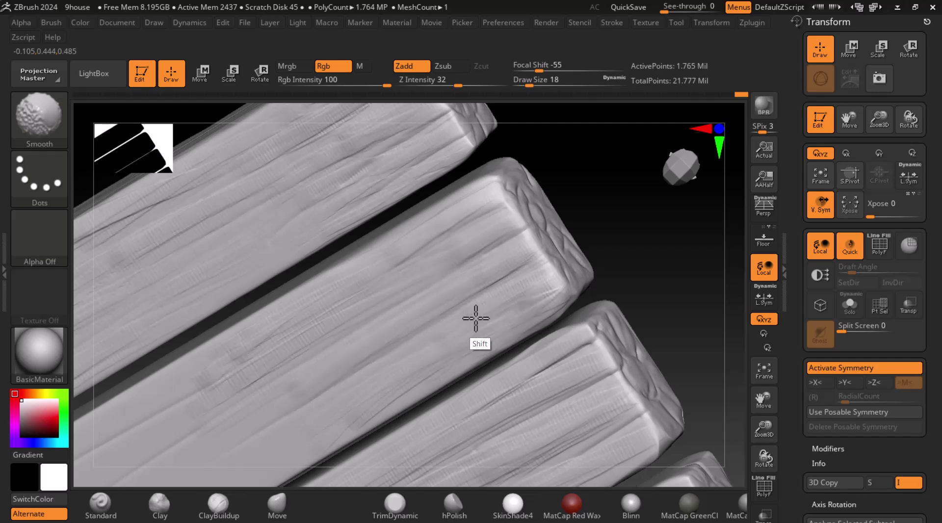
Carry the ClayBuildup fibre streaks through the middle of the second plank from the top and onto the second plank from the bottom
left_click_drag(626, 275, 637, 210, "alt")
left_click_drag(597, 296, 721, 237, "alt")
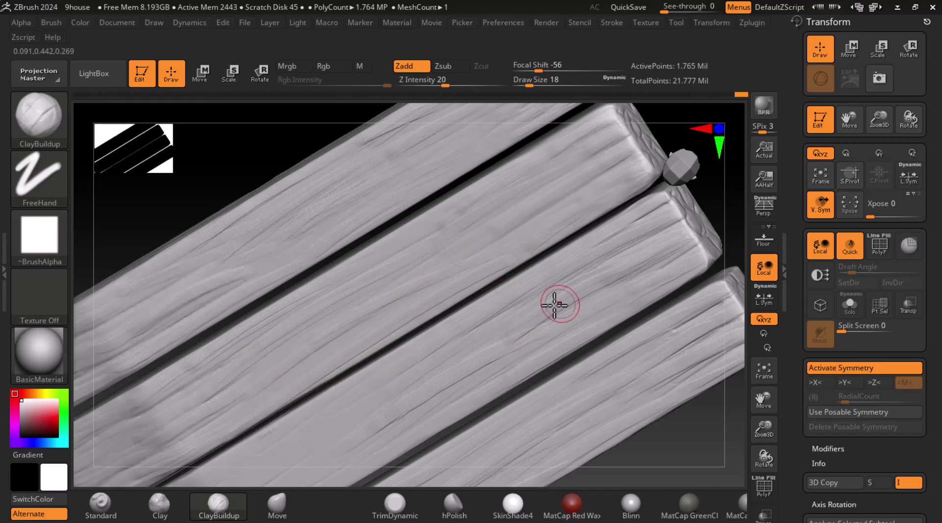
left_click_drag(719, 209, 749, 208, "alt")
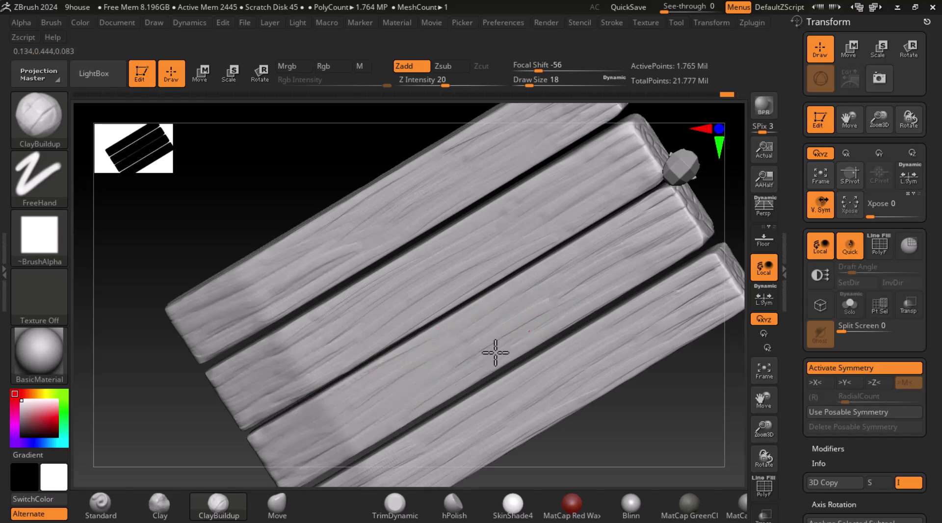
Fill the remaining smooth areas on all four plank tops with overlapping ClayBuildup fibre streaks, softening them where needed
left_click_drag(657, 451, 615, 281)
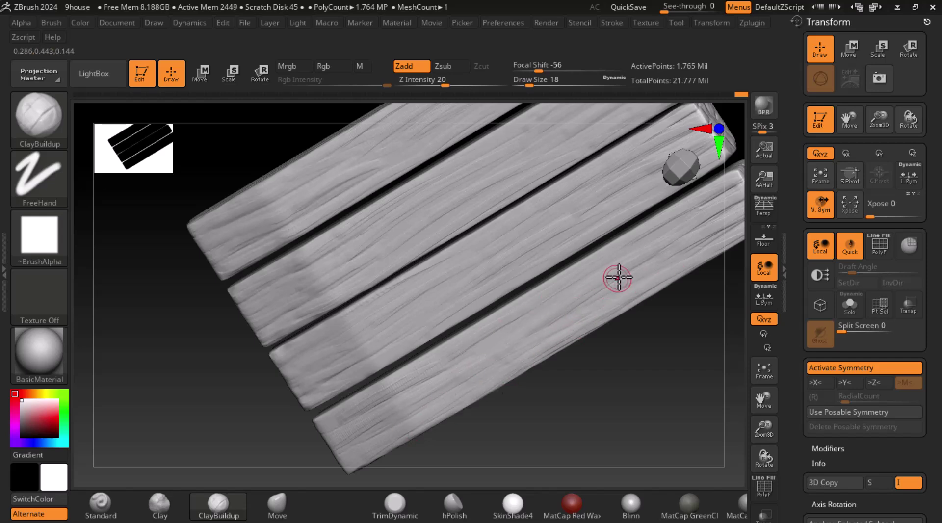
left_click_drag(602, 373, 421, 240)
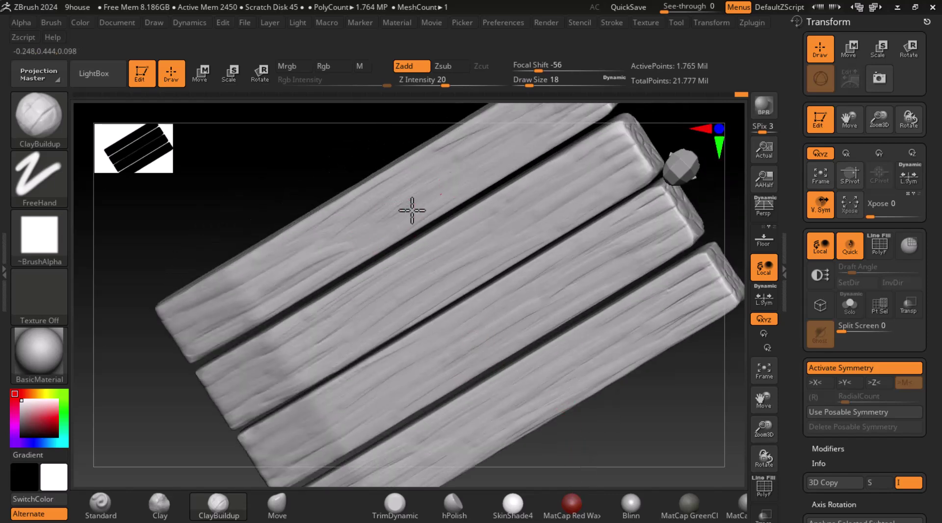
key("shift")
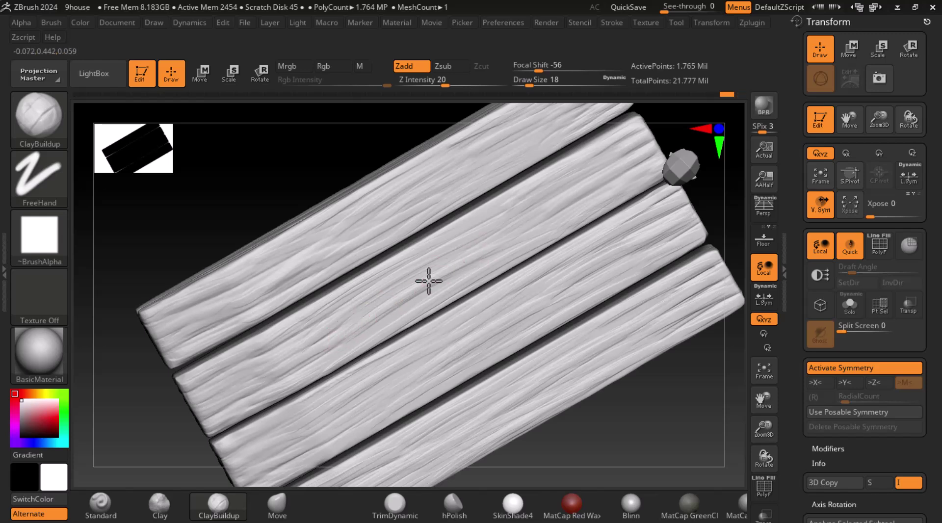
left_click_drag(348, 348, 514, 258)
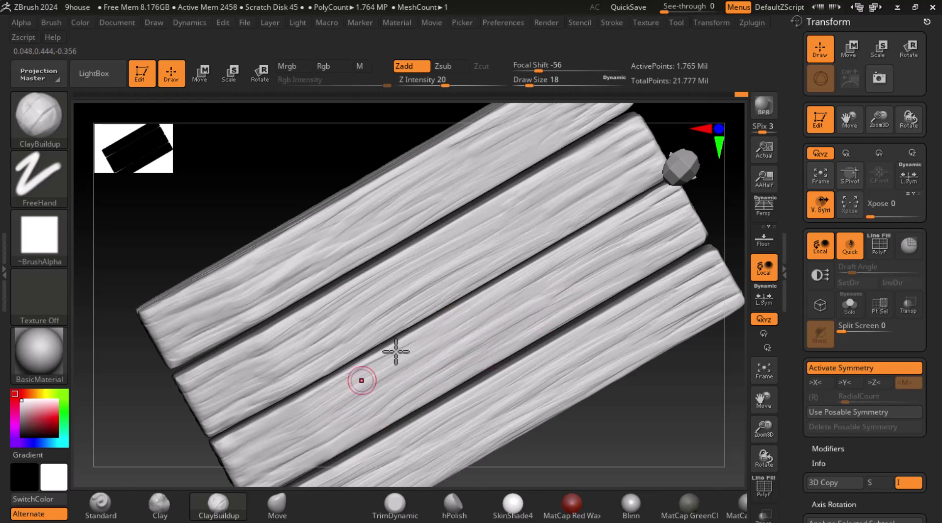
left_click_drag(599, 421, 684, 357)
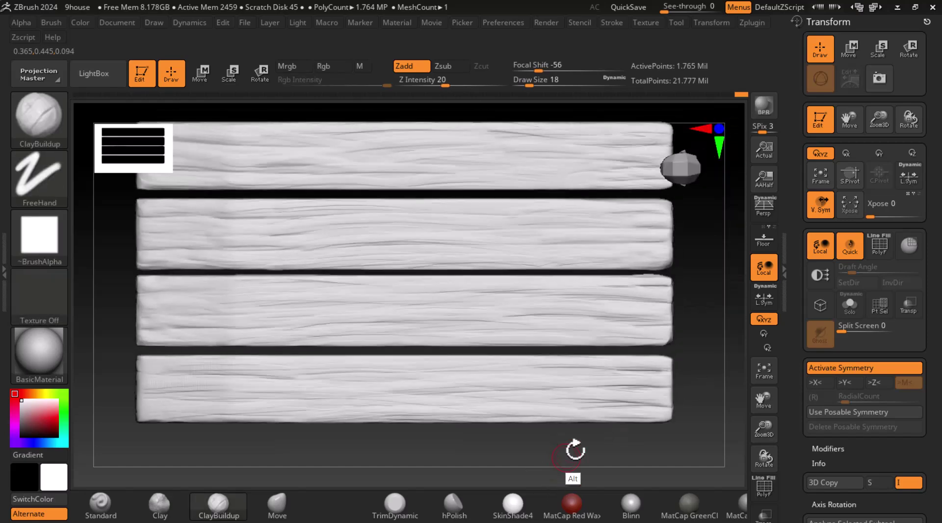
Switch the sculpting brush to DamStandard and bring the left ends of the planks into view
mouse_move(575, 450)
left_mouse_down()
mouse_move(668, 405)
mouse_move(641, 402)
mouse_move(641, 377)
mouse_move(626, 414)
mouse_move(685, 390)
left_mouse_up()
left_click(54, 131)
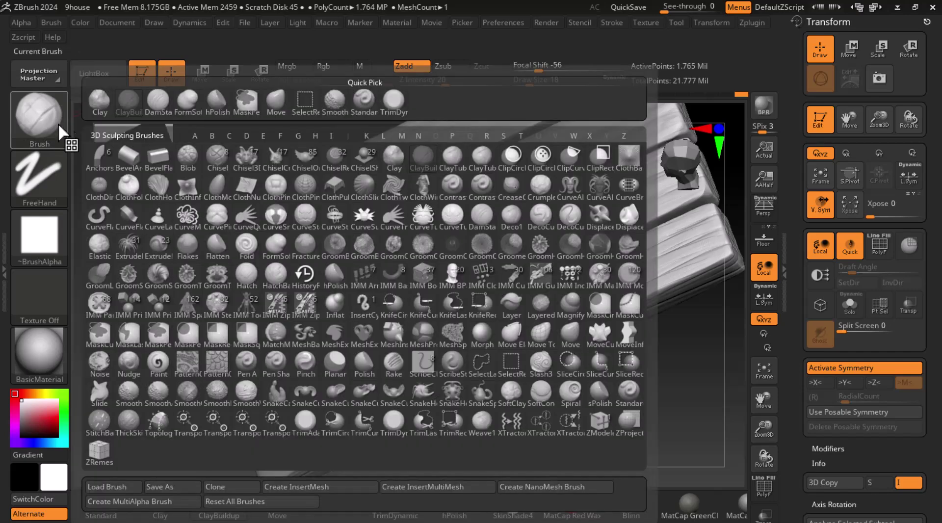
key("d")
key("s")
mouse_move(574, 347)
left_mouse_down()
mouse_move(633, 405)
mouse_move(521, 380)
mouse_move(627, 390)
mouse_move(635, 366)
mouse_move(609, 368)
left_mouse_up()
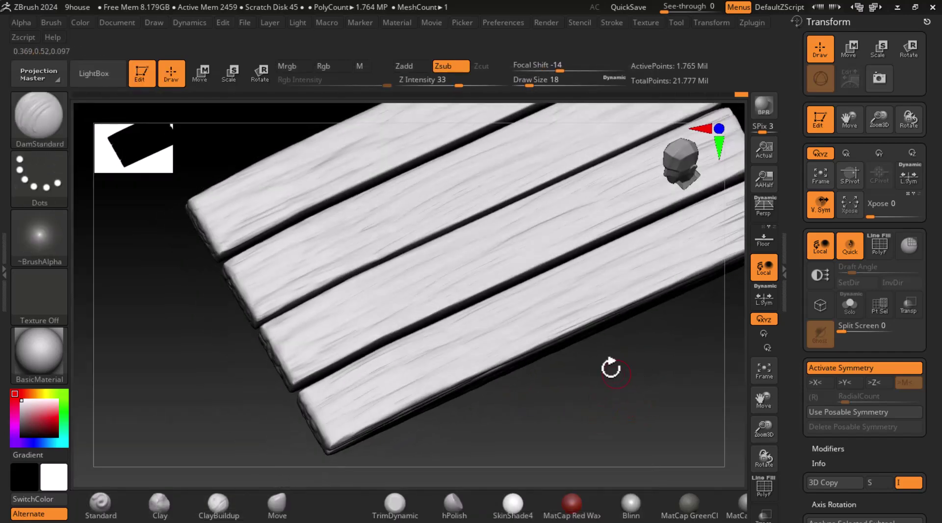
Open the Light settings and reposition the main light so it rakes across the planks' grain
left_click(298, 22)
left_click(294, 32)
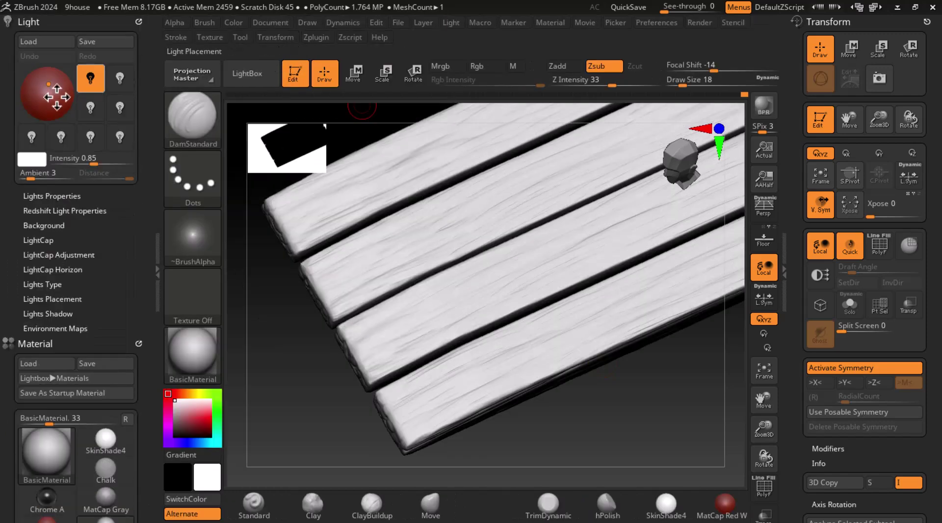
left_click_drag(57, 96, 59, 97)
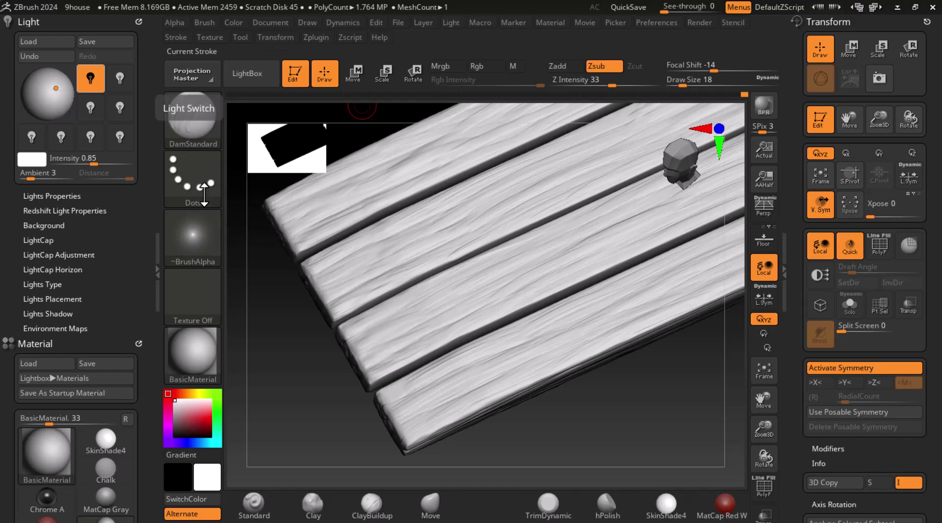
Inspect the carved grain and fibre streaks along all four plank tops from both ends and from several angles
left_click_drag(631, 405, 622, 342)
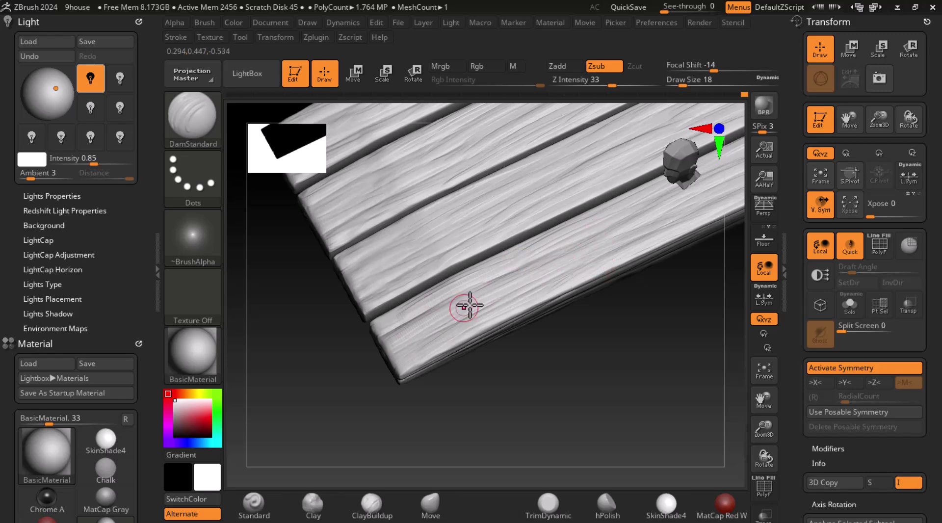
left_click_drag(564, 360, 523, 276)
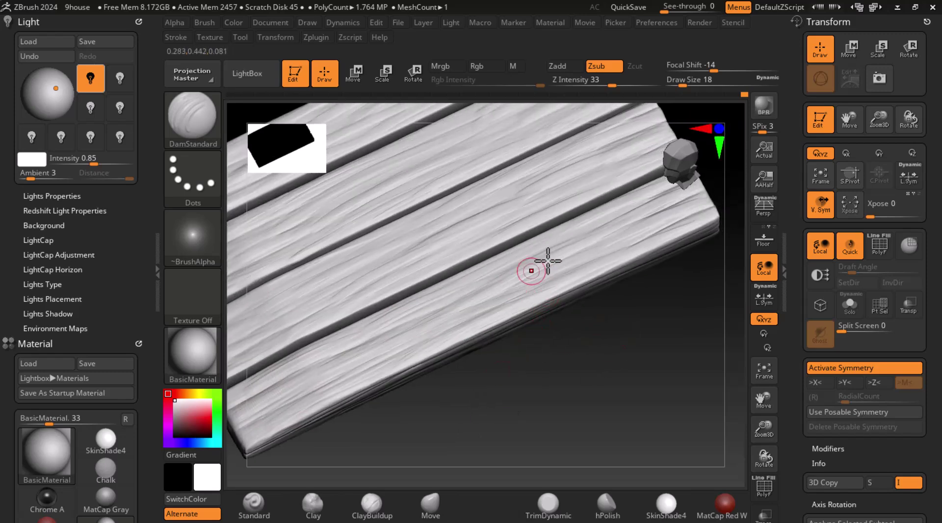
right_click_drag(521, 273, 596, 299)
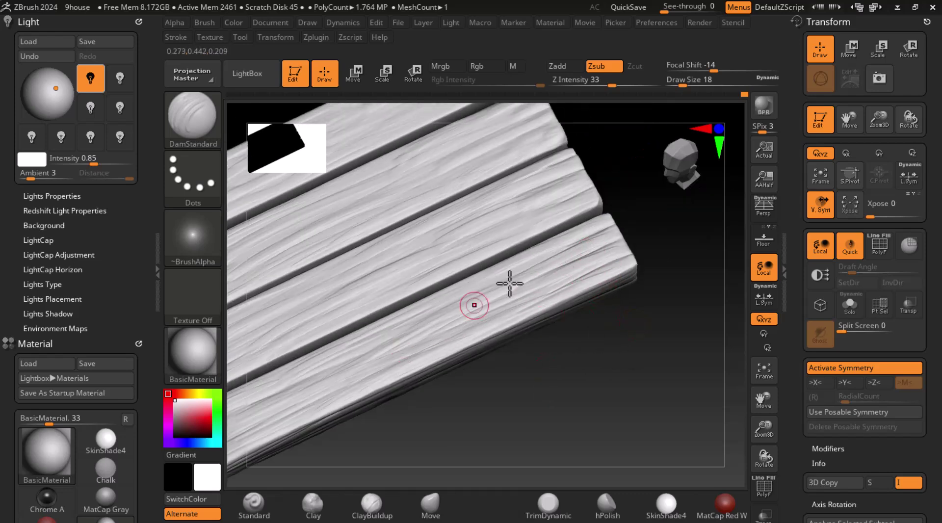
mouse_move(368, 362)
right_mouse_down()
mouse_move(551, 435)
mouse_move(565, 245)
mouse_move(508, 309)
mouse_move(346, 400)
mouse_move(495, 396)
mouse_move(557, 458)
mouse_move(595, 441)
mouse_move(603, 393)
mouse_move(665, 364)
mouse_move(651, 382)
mouse_move(604, 228)
right_mouse_up()
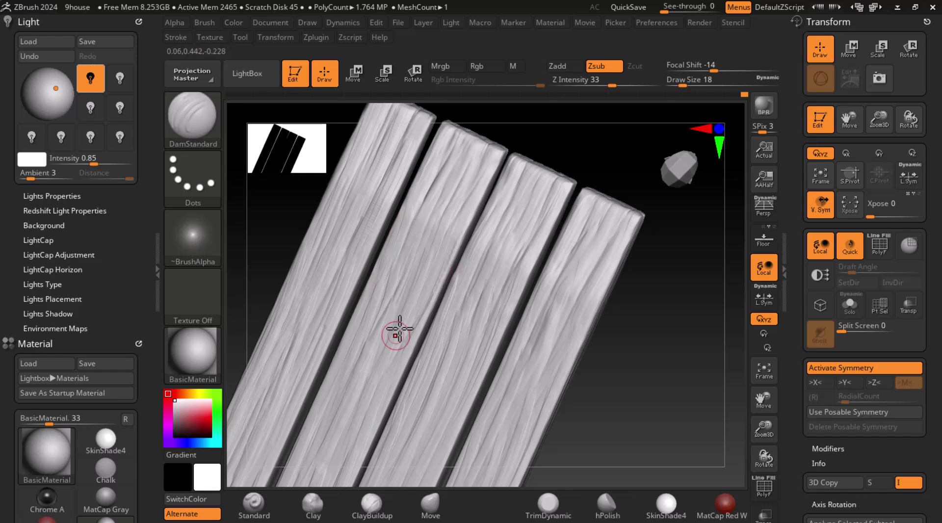
scroll(518, 325, "up", 3)
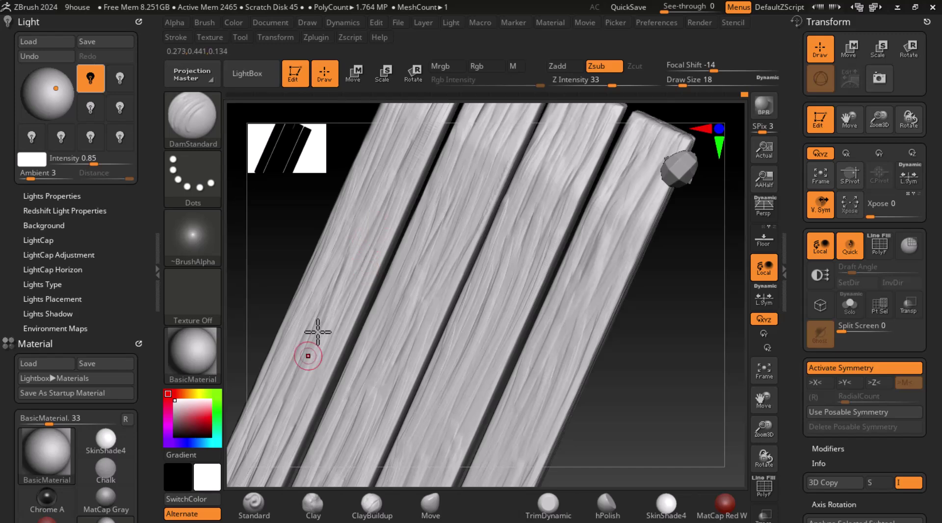
scroll(364, 233, "down", 3)
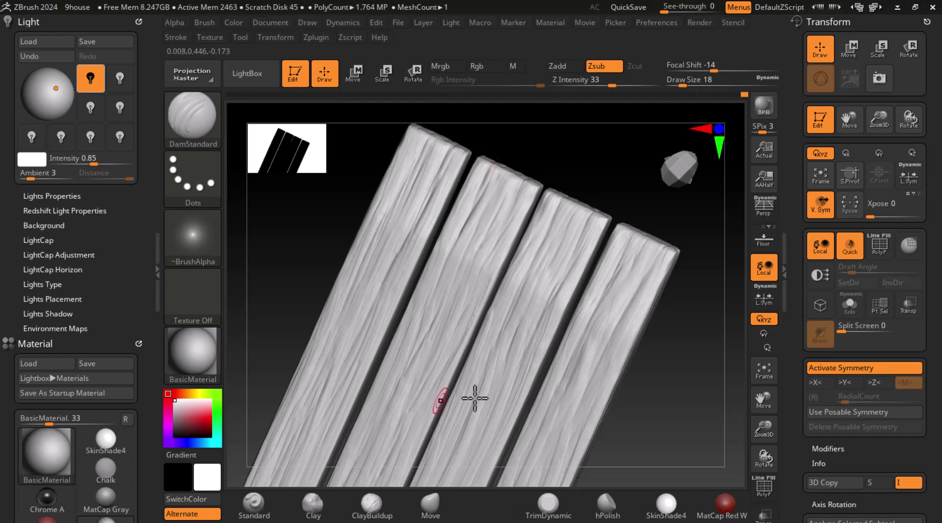
left_click_drag(686, 368, 708, 233, "alt")
left_click_drag(687, 323, 665, 341)
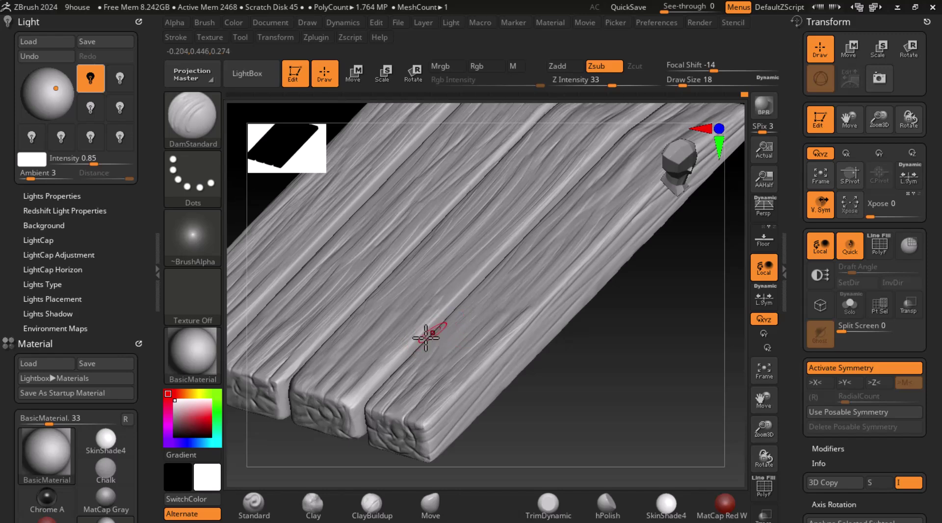
left_click_drag(628, 403, 633, 429)
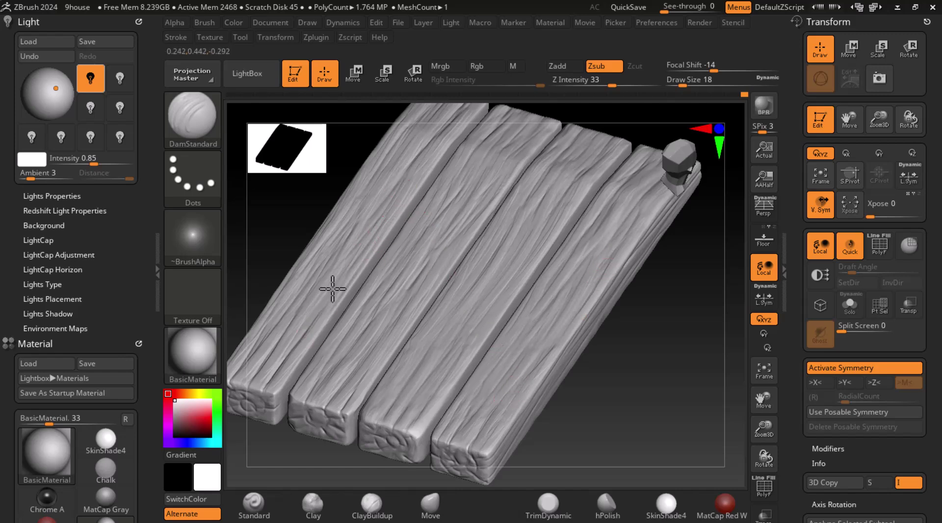
left_click_drag(646, 375, 599, 422)
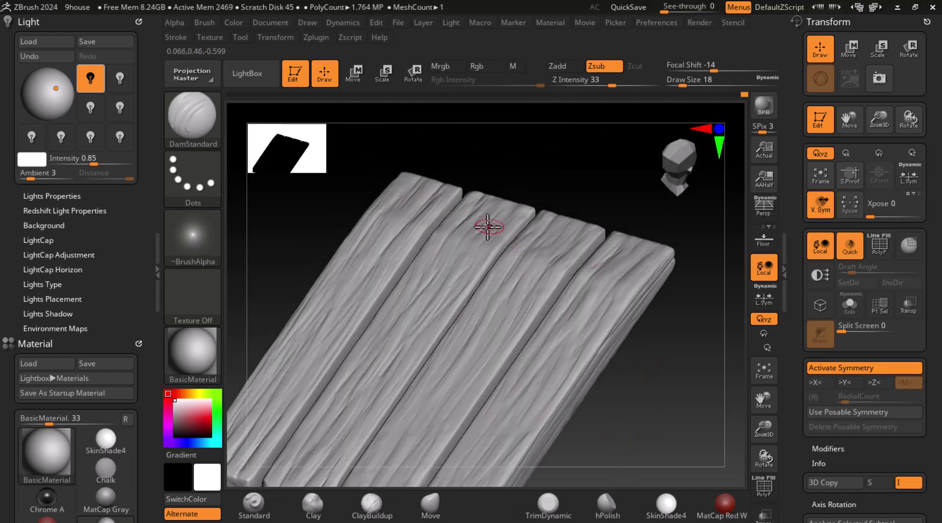
left_click_drag(652, 388, 715, 402)
Bring up the subtool list, turn the visibility of all subtools back on and view the whole wagon house from the front
left_click_drag(805, 431, 801, 283)
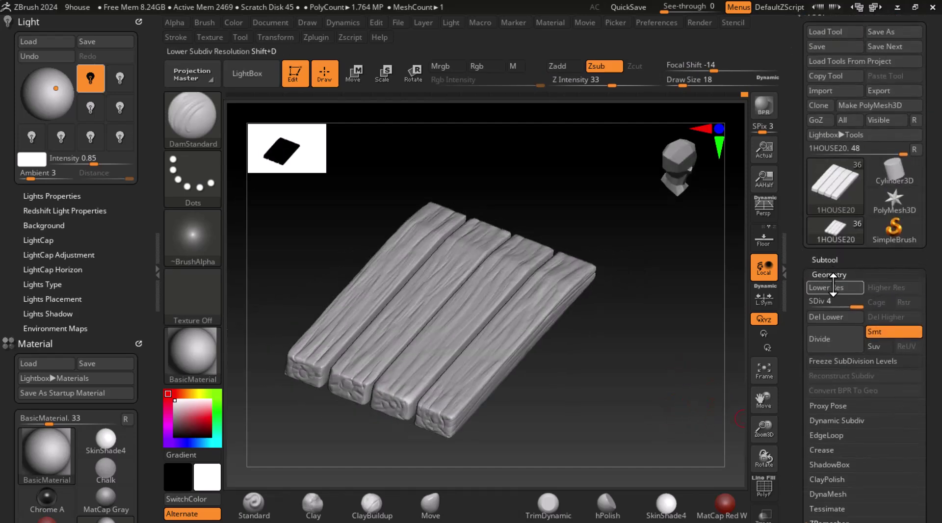
left_click(829, 259)
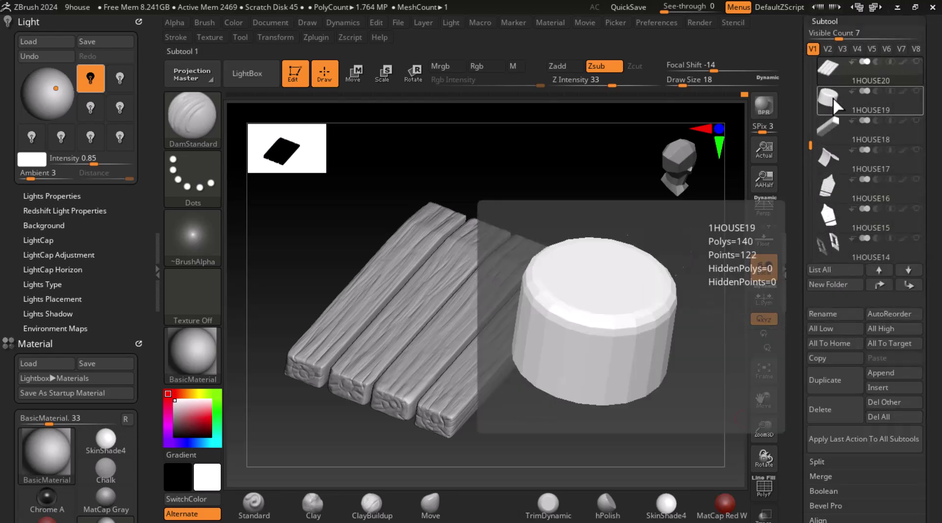
left_click(827, 72, "shift")
left_click_drag(661, 339, 715, 373)
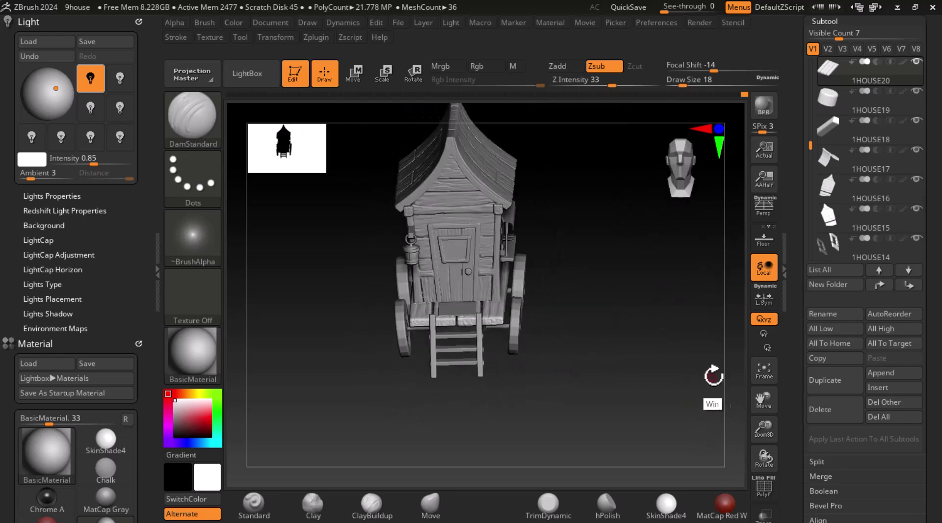